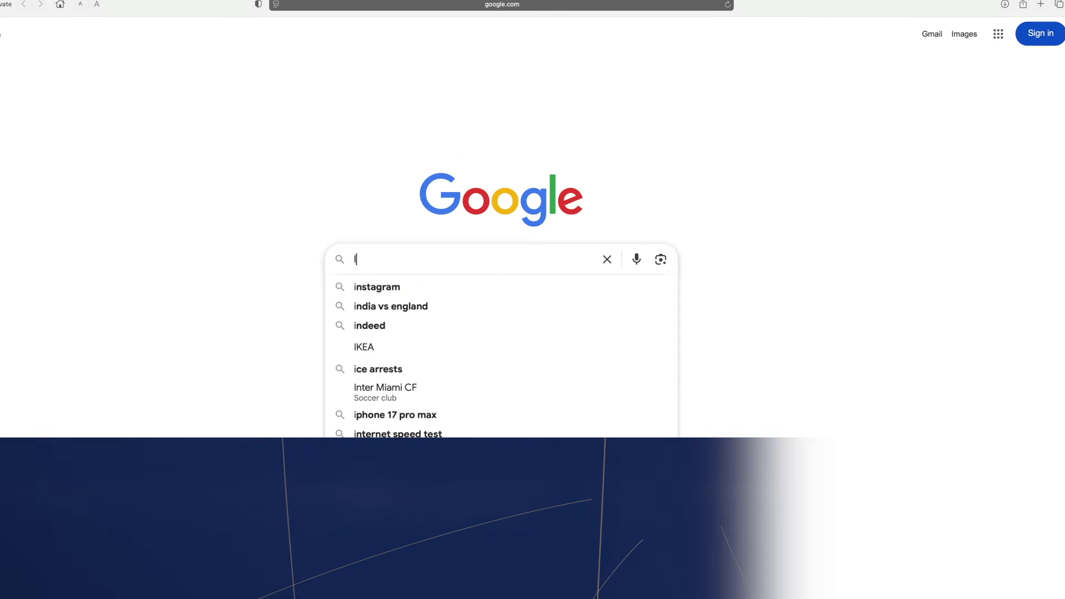
Step: Load imagelight.com and open its Subscribe page from the site's navigation menu
{"action": "type", "text": "magelight.co"}
{"action": "key", "text": "Return"}
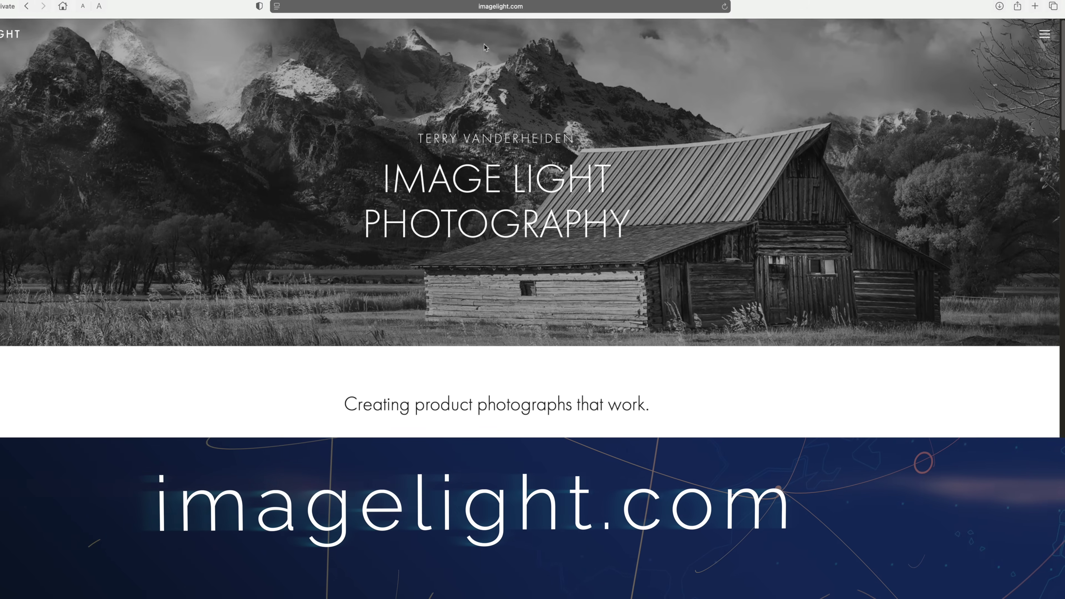
{"action": "left_click", "coordinate": [1045, 33]}
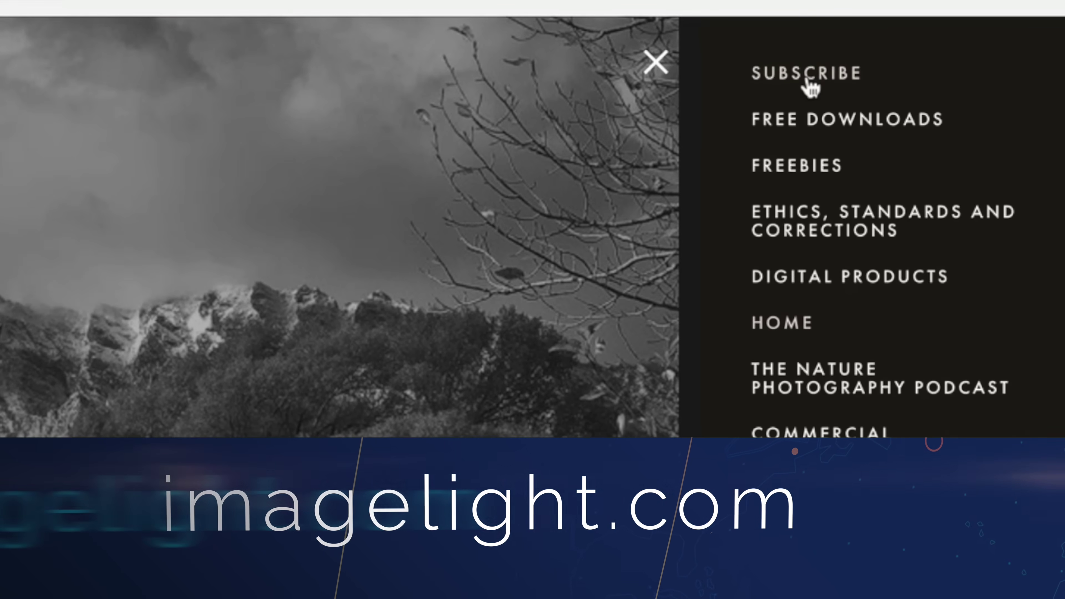
{"action": "left_click", "coordinate": [854, 63]}
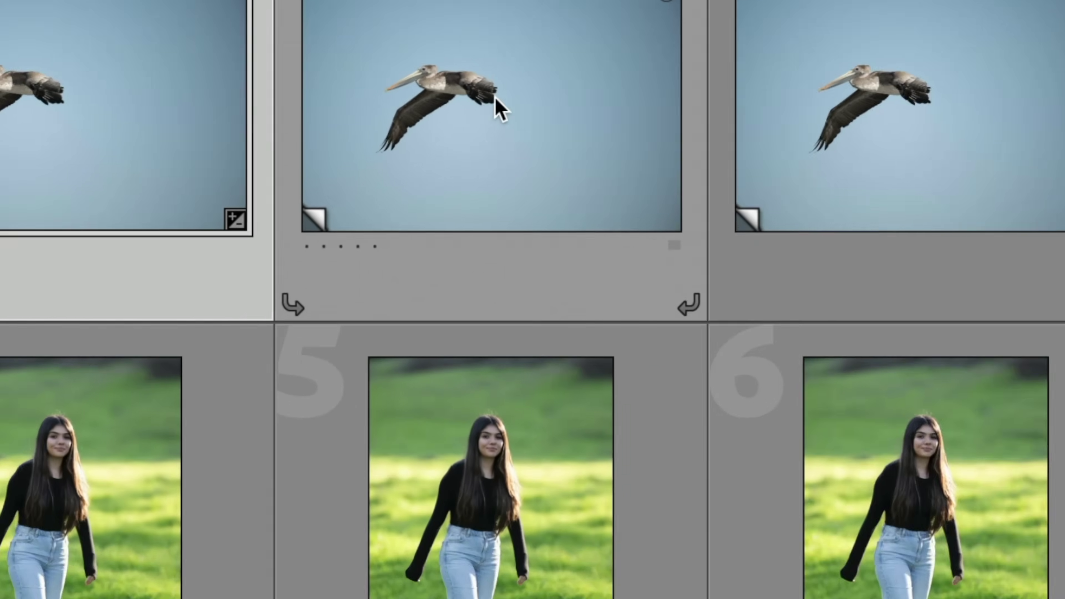
Step: Open the second pelican copy in Develop and show the Masking panel's new mask types
{"action": "left_click", "coordinate": [478, 90]}
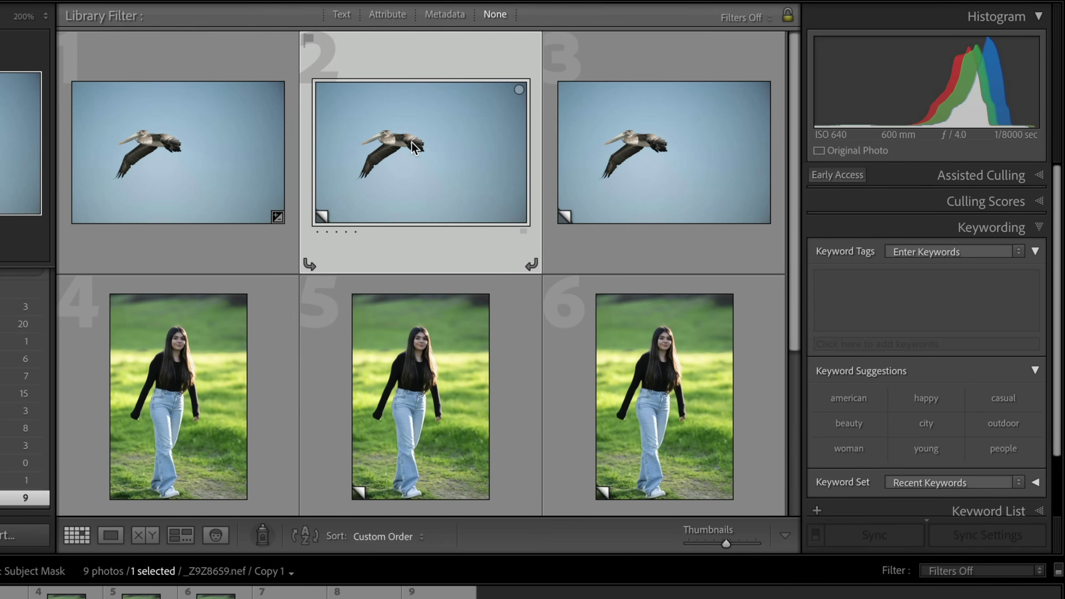
{"action": "double_click", "coordinate": [412, 143]}
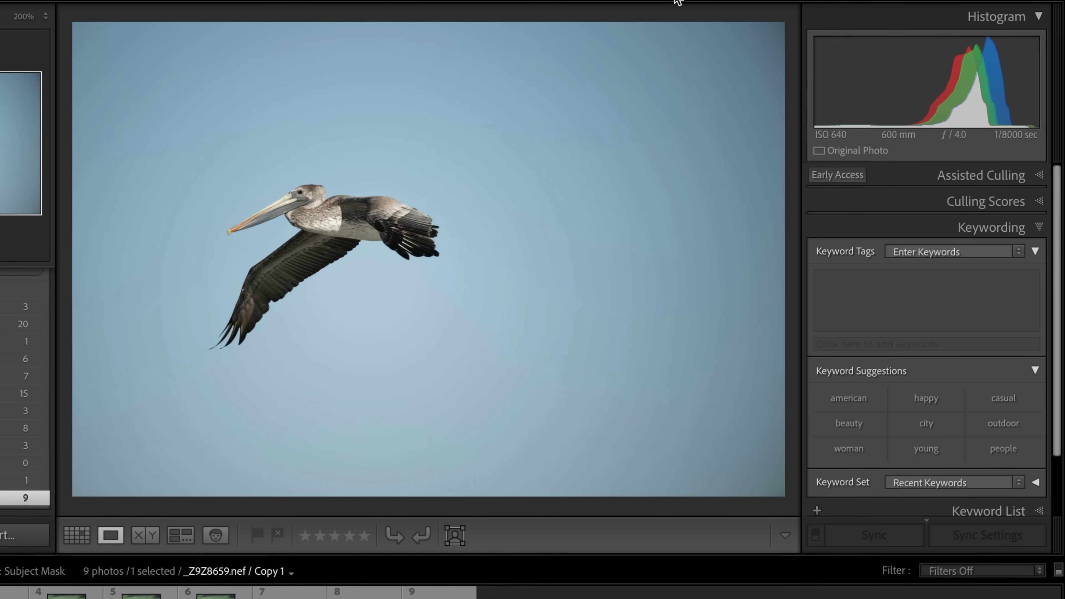
{"action": "key", "text": "d"}
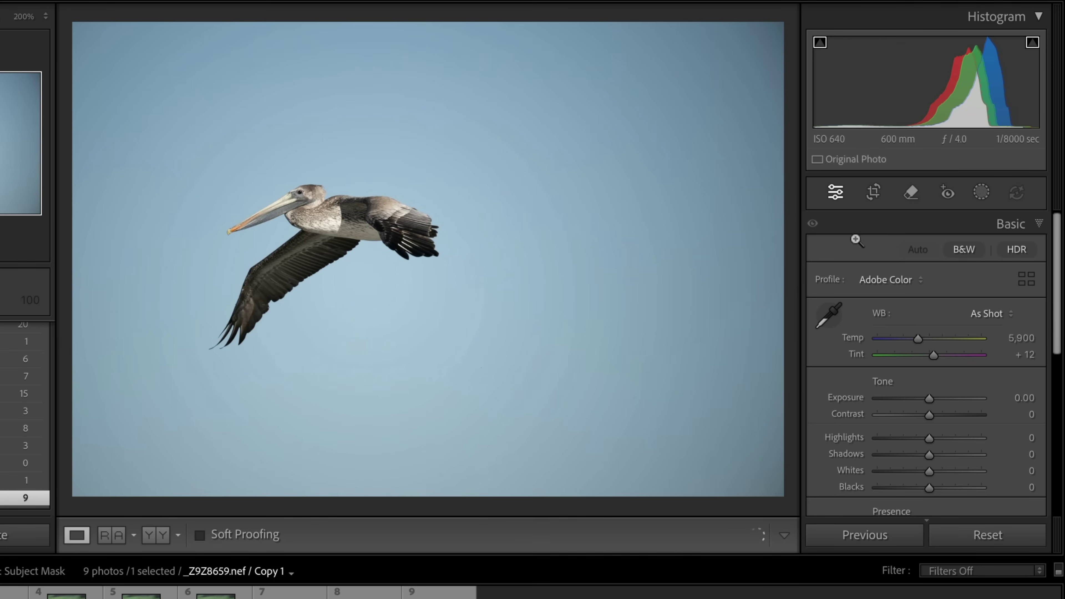
{"action": "left_click", "coordinate": [990, 194]}
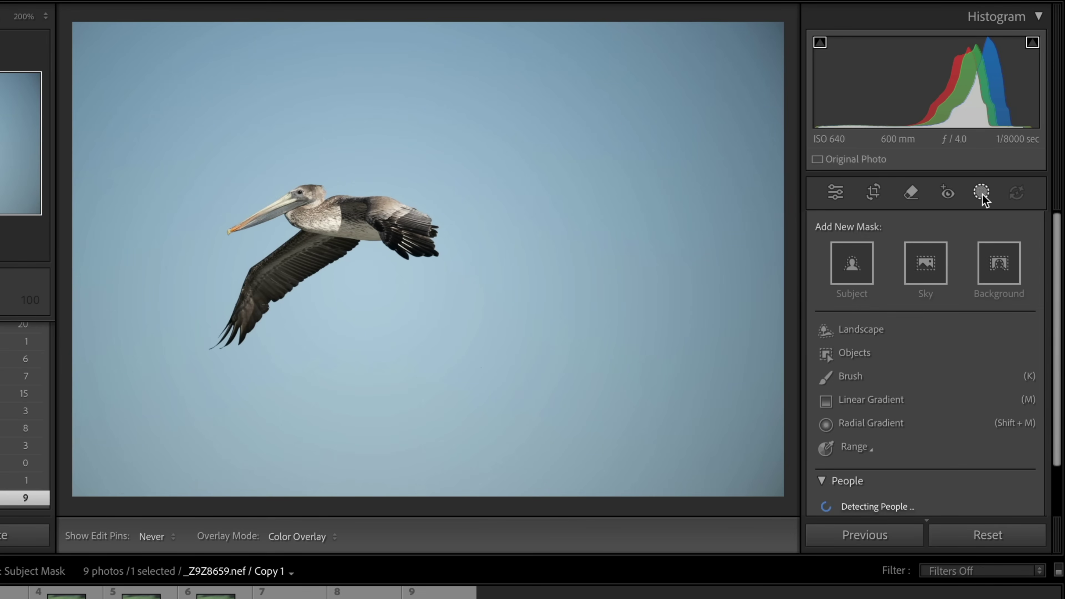
Step: Add an automatic Subject mask to the pelican
{"action": "left_click", "coordinate": [852, 267]}
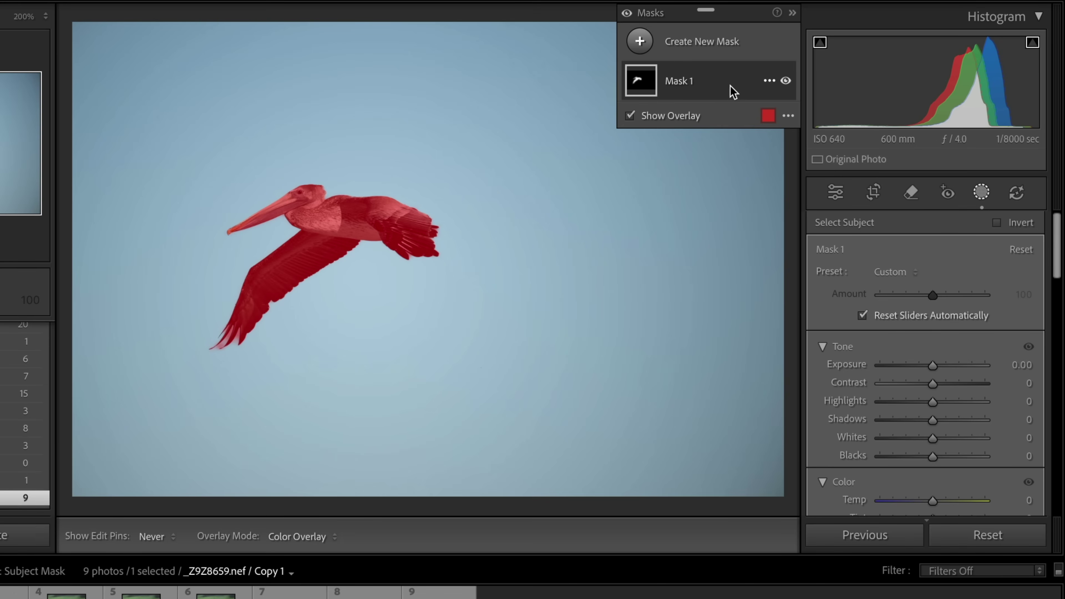
{"action": "left_click", "coordinate": [770, 81]}
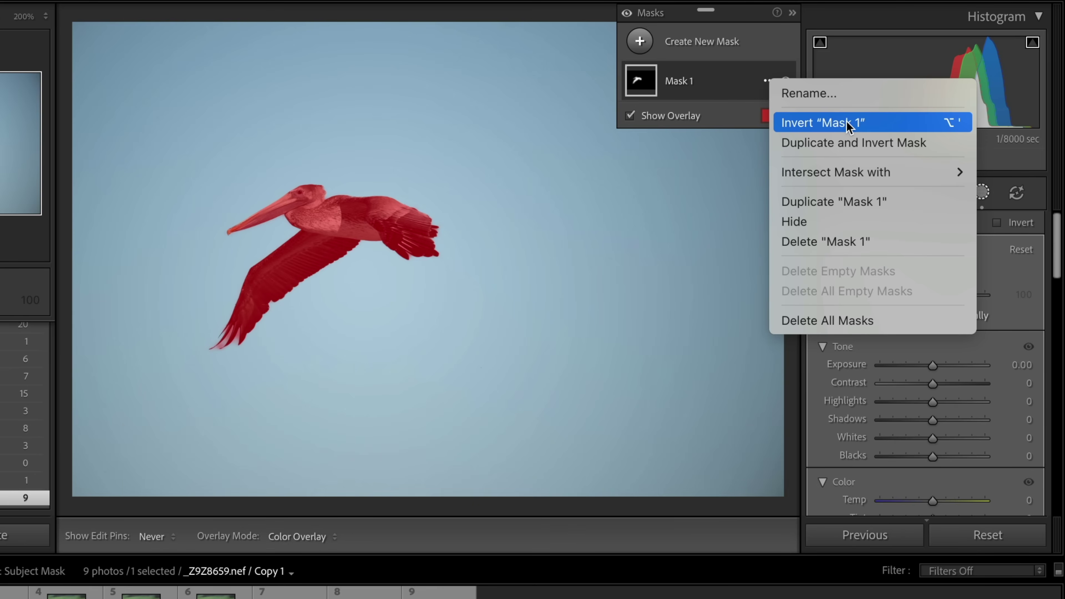
{"action": "left_click", "coordinate": [667, 175]}
Step: Invert Mask 1's Subject component so it covers the sky instead of the bird
{"action": "left_click", "coordinate": [707, 97]}
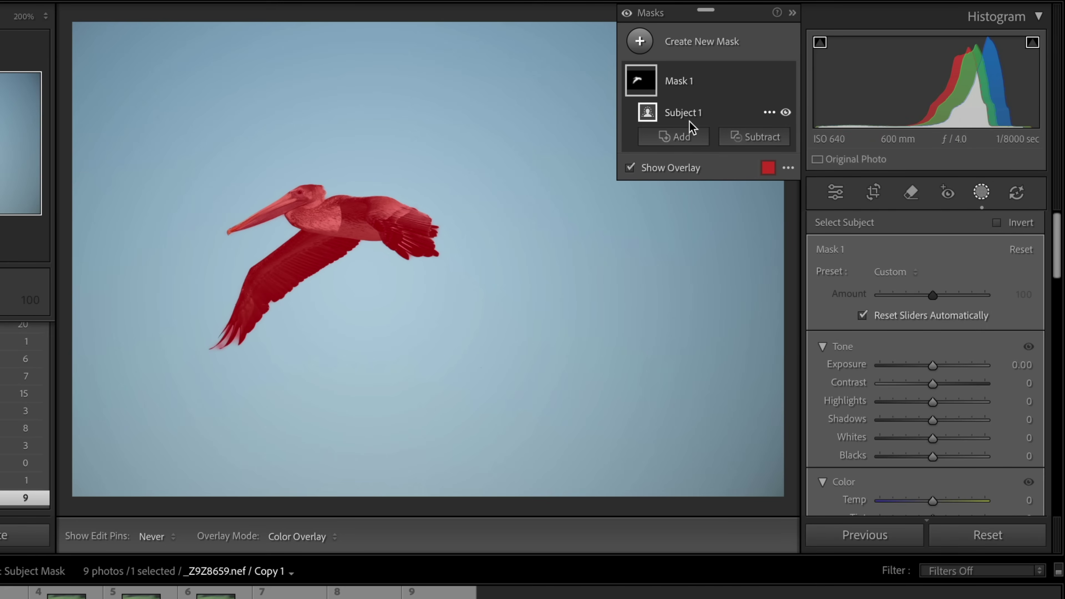
{"action": "key", "text": "alt"}
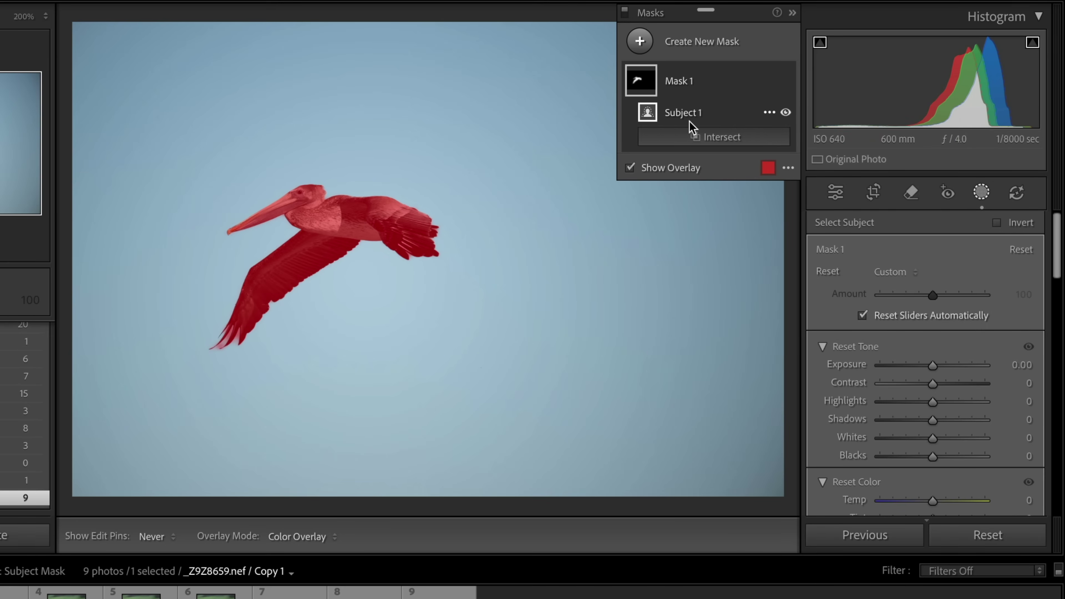
{"action": "key", "text": "apostrophe"}
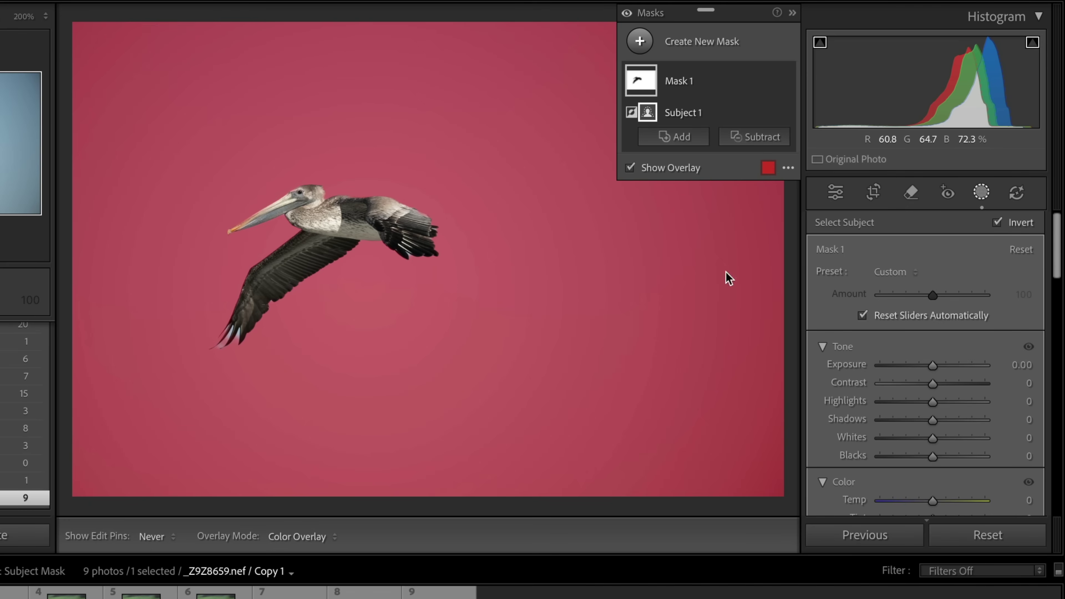
Step: Darken the masked sky to -4.00 exposure, check the wing edges at 200%, then switch to Copy 2
{"action": "left_click_drag", "start_coordinate": [935, 368], "coordinate": [876, 371]}
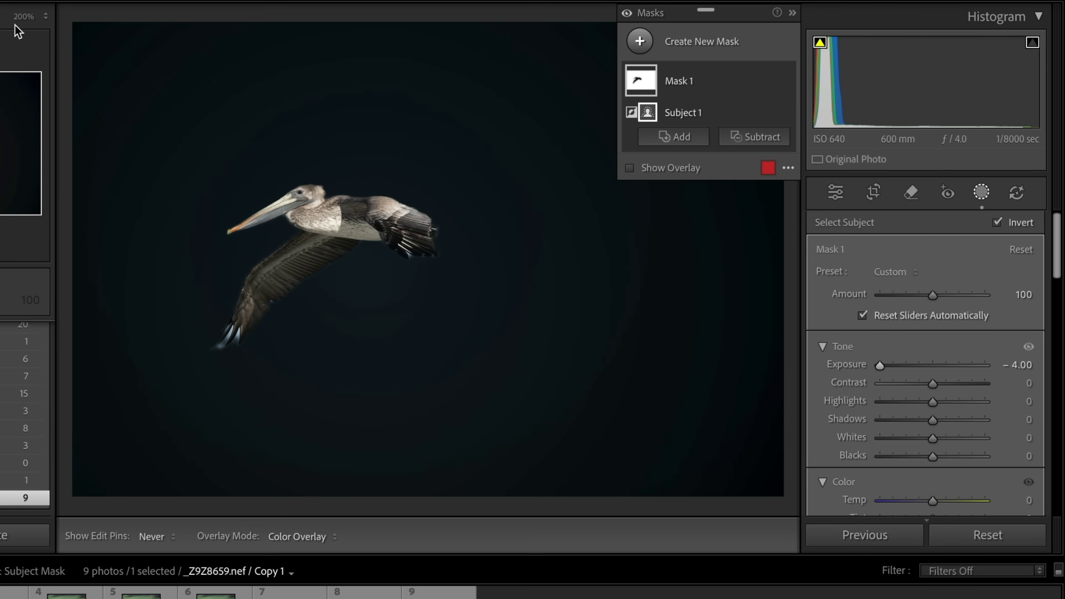
{"action": "left_click", "coordinate": [266, 236]}
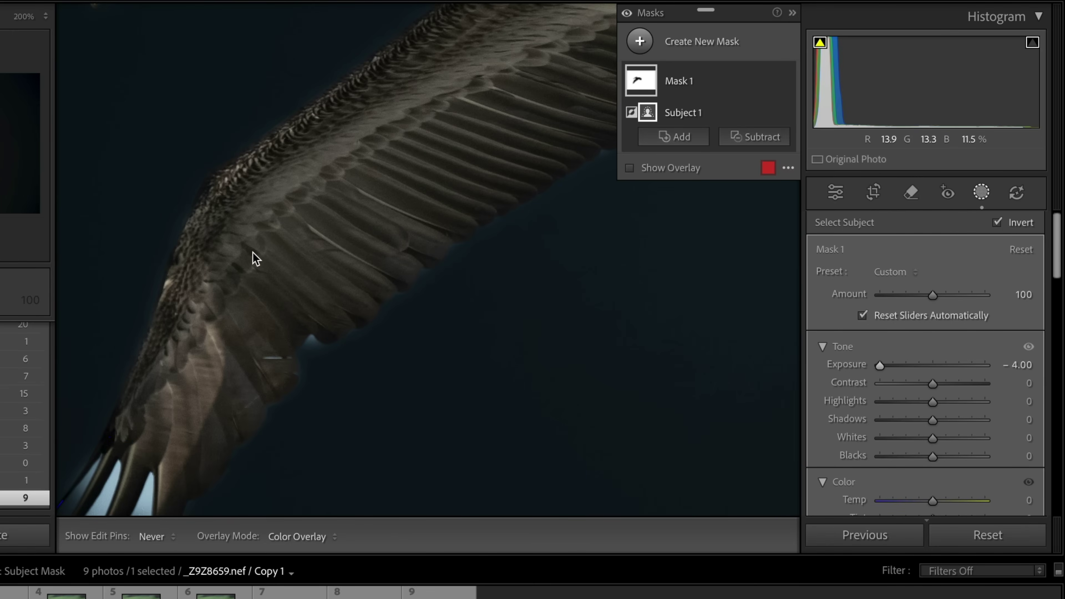
{"action": "left_click_drag", "start_coordinate": [253, 254], "coordinate": [429, 143]}
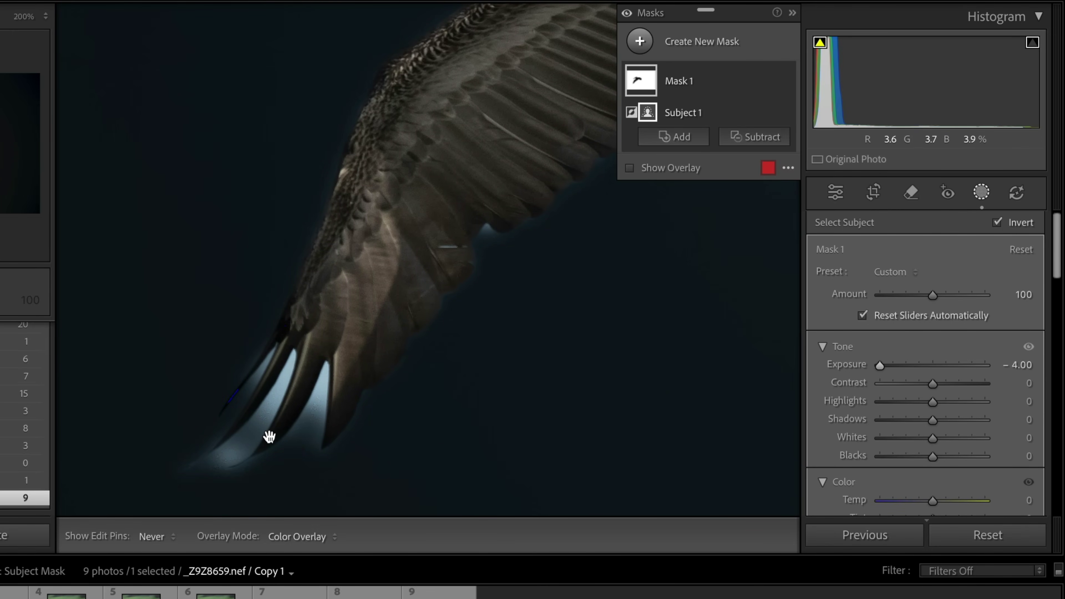
{"action": "scroll", "coordinate": [376, 300], "scroll_direction": "up", "scroll_amount": 10}
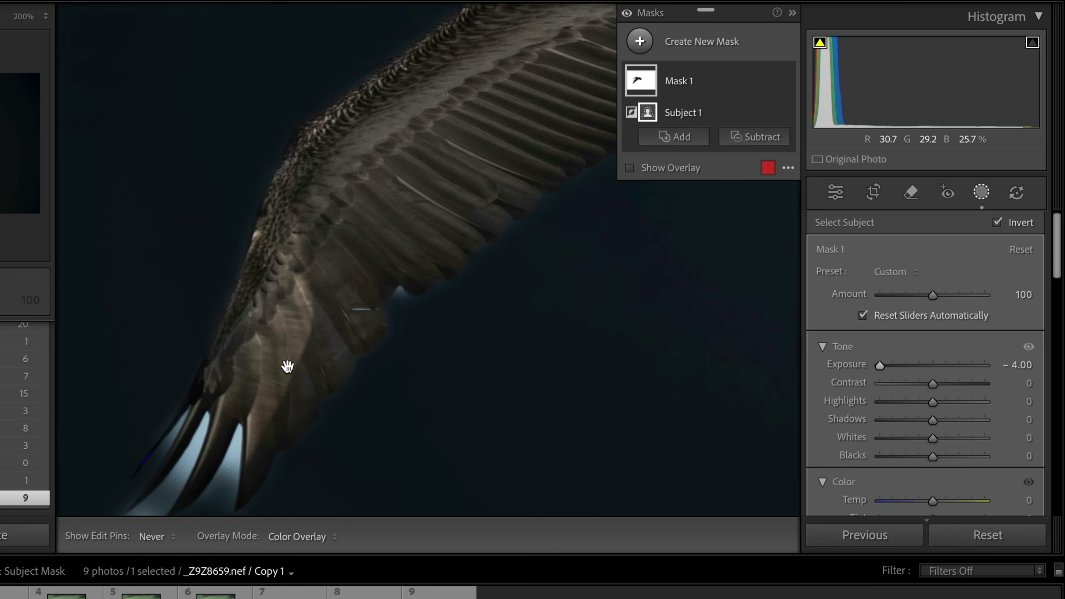
{"action": "scroll", "coordinate": [346, 333], "scroll_direction": "up", "scroll_amount": 4}
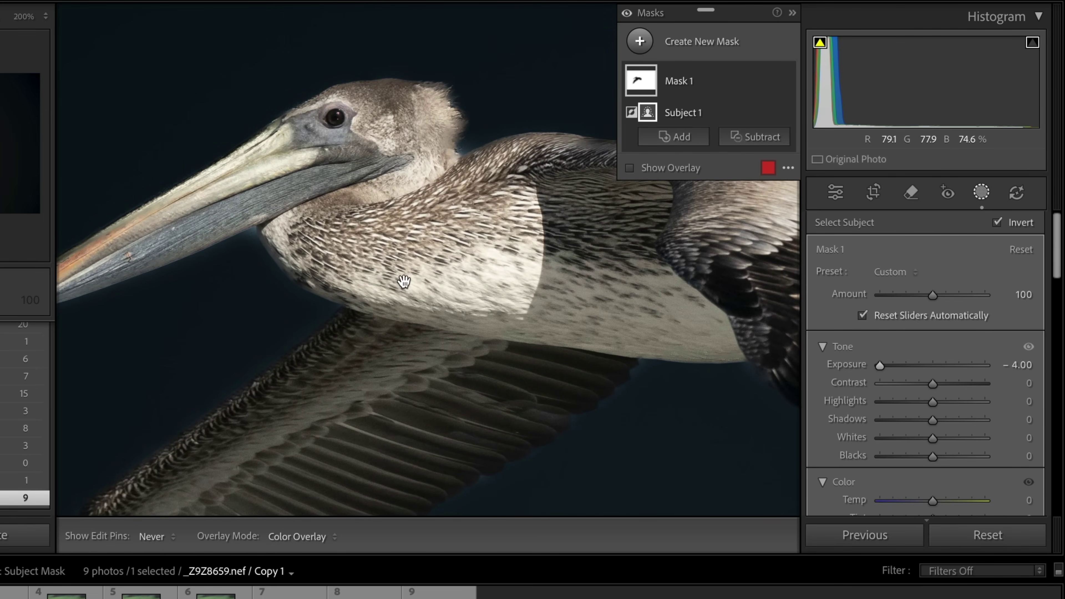
{"action": "scroll", "coordinate": [451, 284], "scroll_direction": "right", "scroll_amount": 10}
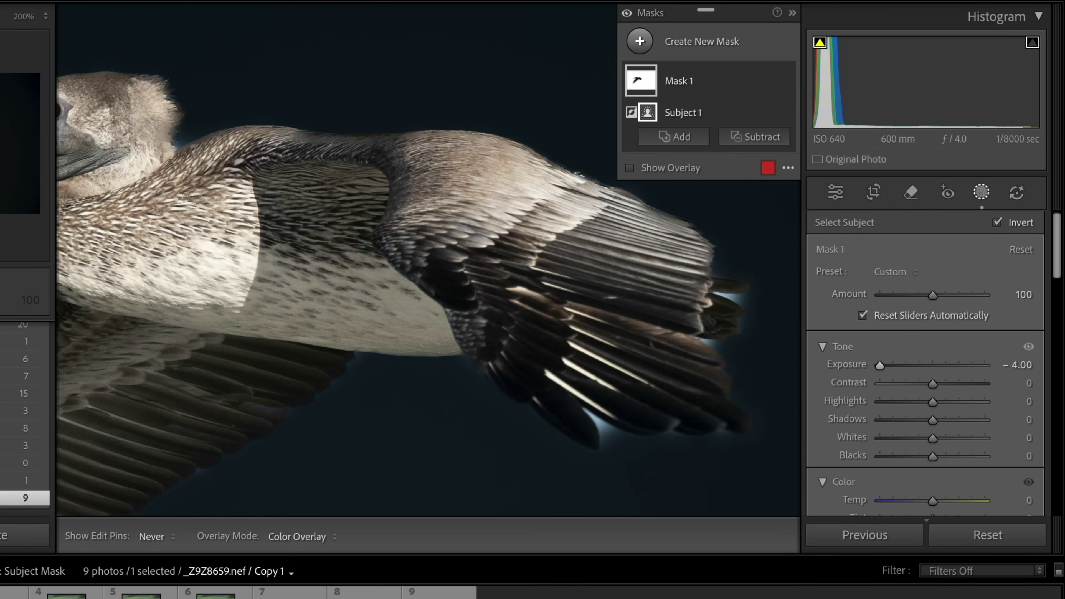
{"action": "left_click", "coordinate": [14, 593]}
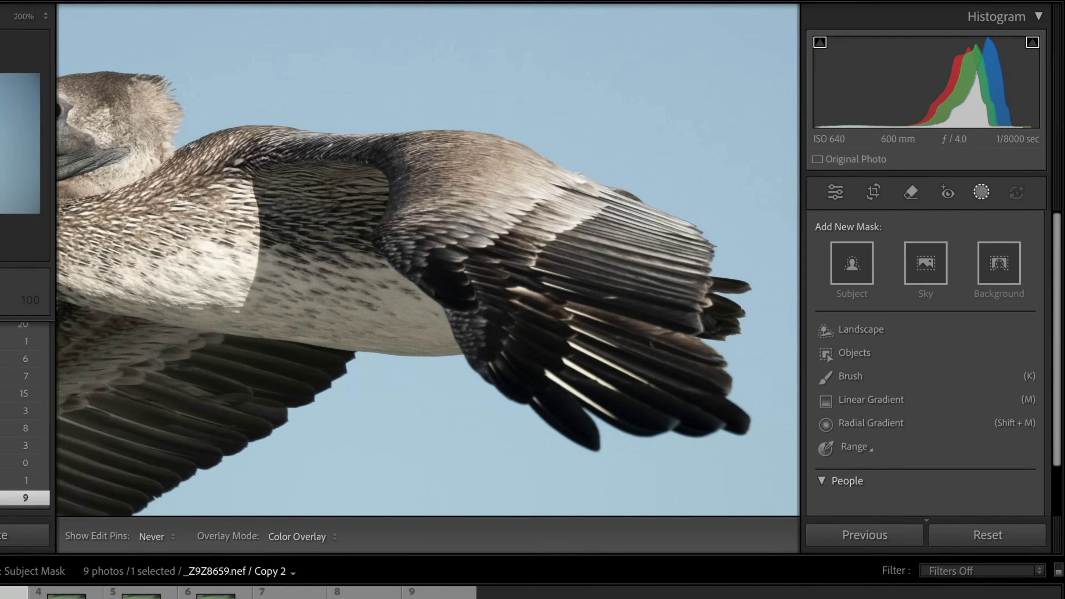
Step: At Fit zoom, paint a Select Objects mask over the pelican's body and both wings
{"action": "left_click", "coordinate": [85, 193]}
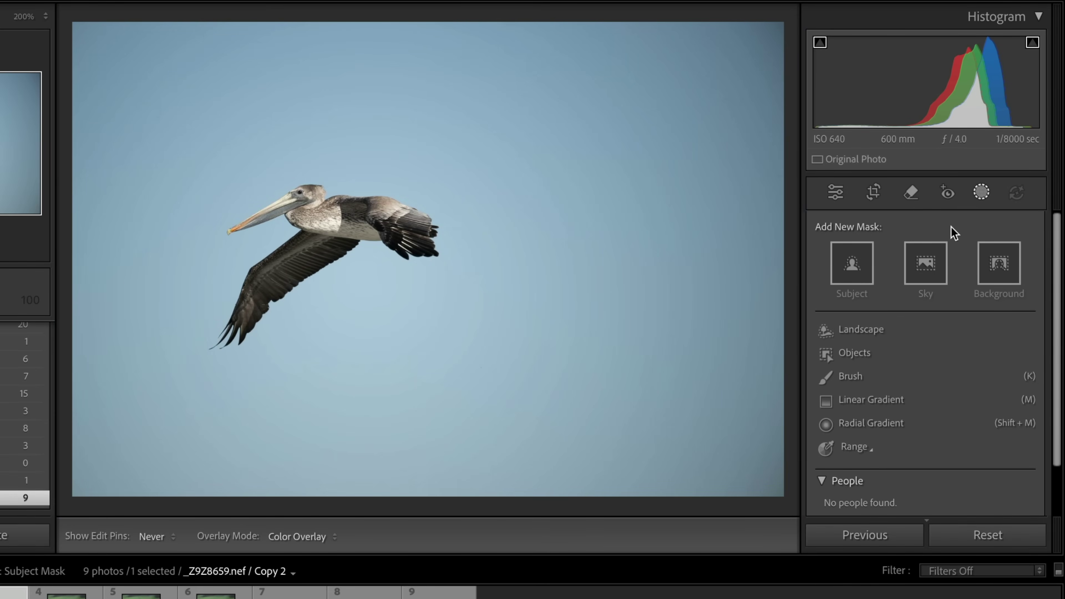
{"action": "left_click", "coordinate": [829, 352]}
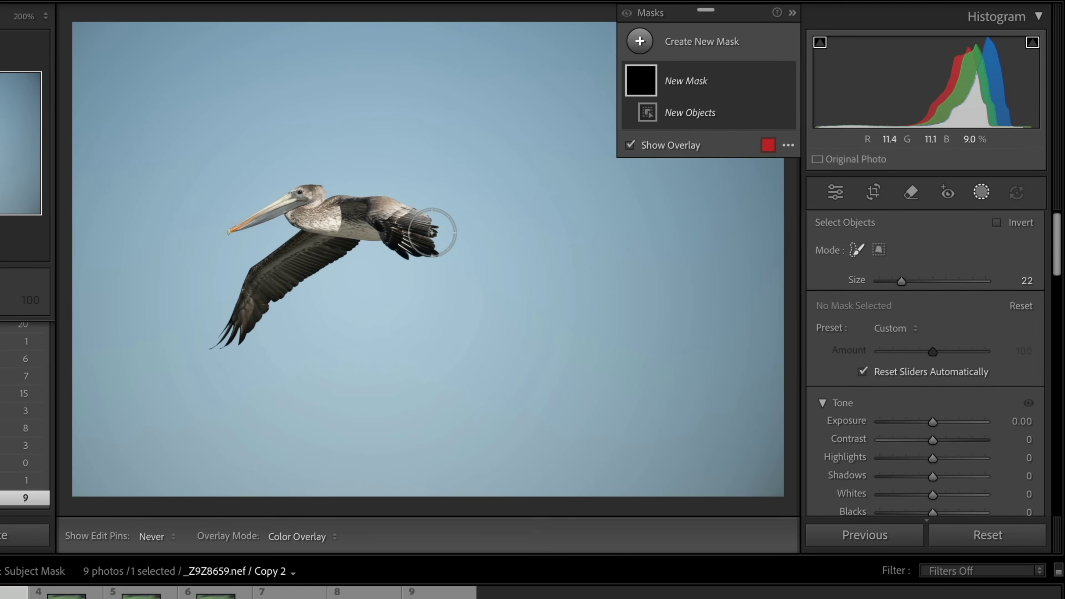
{"action": "mouse_move", "coordinate": [428, 230]}
{"action": "left_mouse_down"}
{"action": "mouse_move", "coordinate": [376, 207]}
{"action": "mouse_move", "coordinate": [326, 203]}
{"action": "mouse_move", "coordinate": [281, 202]}
{"action": "mouse_move", "coordinate": [242, 225]}
{"action": "mouse_move", "coordinate": [302, 221]}
{"action": "mouse_move", "coordinate": [392, 240]}
{"action": "left_mouse_up"}
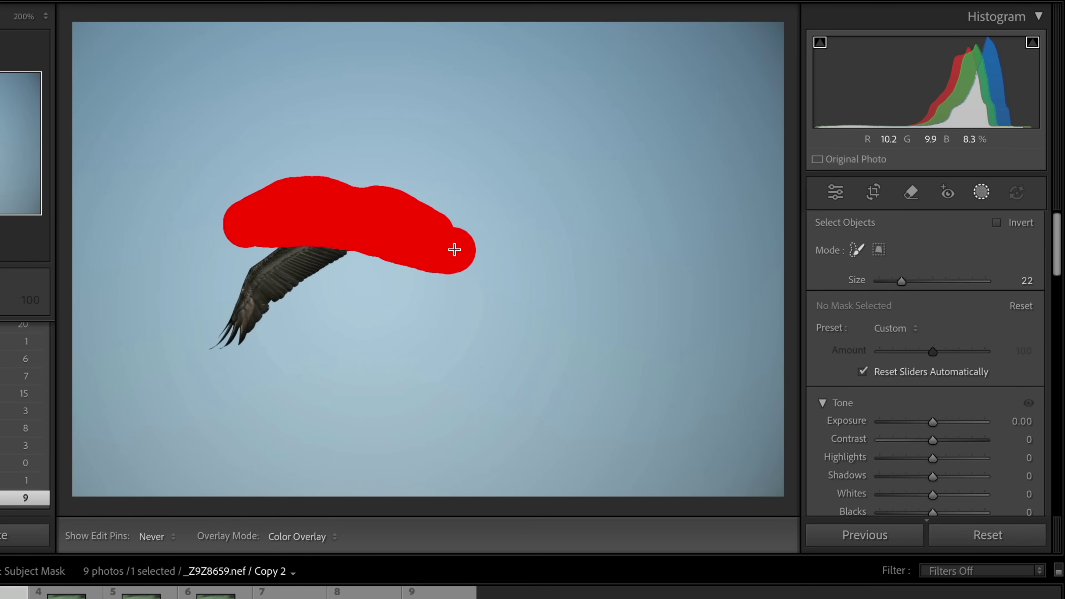
{"action": "mouse_move", "coordinate": [455, 249]}
{"action": "left_mouse_down"}
{"action": "mouse_move", "coordinate": [371, 241]}
{"action": "mouse_move", "coordinate": [293, 249]}
{"action": "mouse_move", "coordinate": [256, 269]}
{"action": "mouse_move", "coordinate": [213, 350]}
{"action": "mouse_move", "coordinate": [315, 269]}
{"action": "left_mouse_up"}
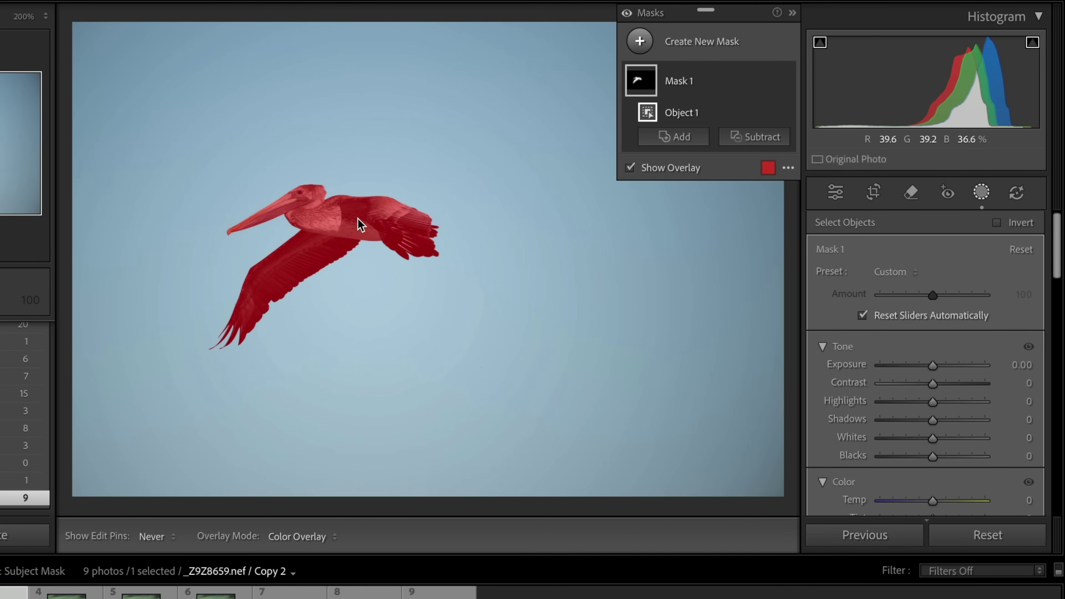
Step: Invert Copy 2's object mask and darken the sky background to -4.00 exposure
{"action": "left_click", "coordinate": [705, 90]}
{"action": "left_click", "coordinate": [705, 89]}
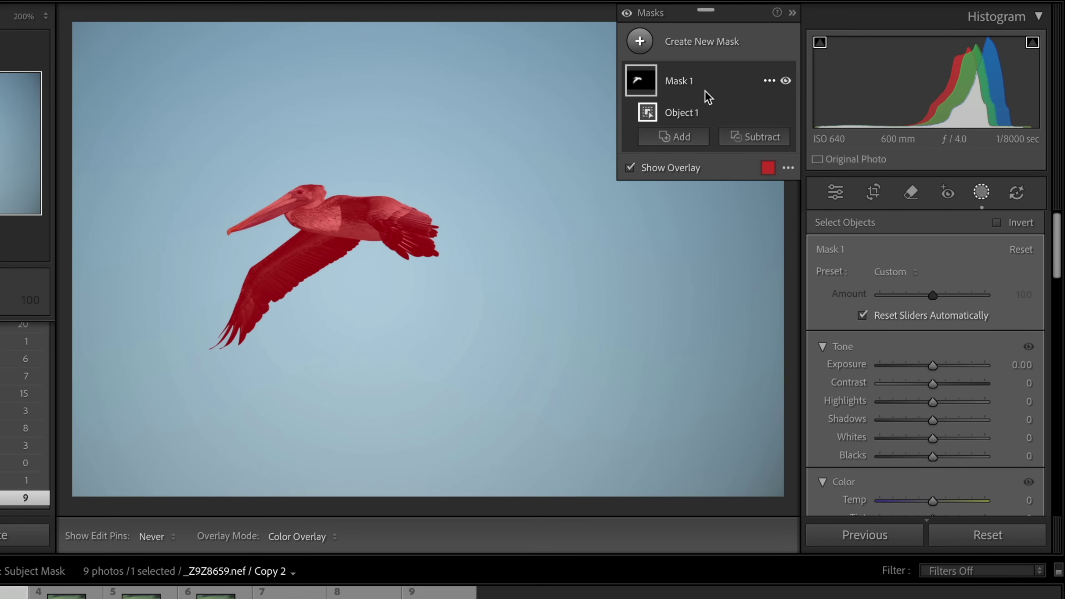
{"action": "key", "text": "apostrophe"}
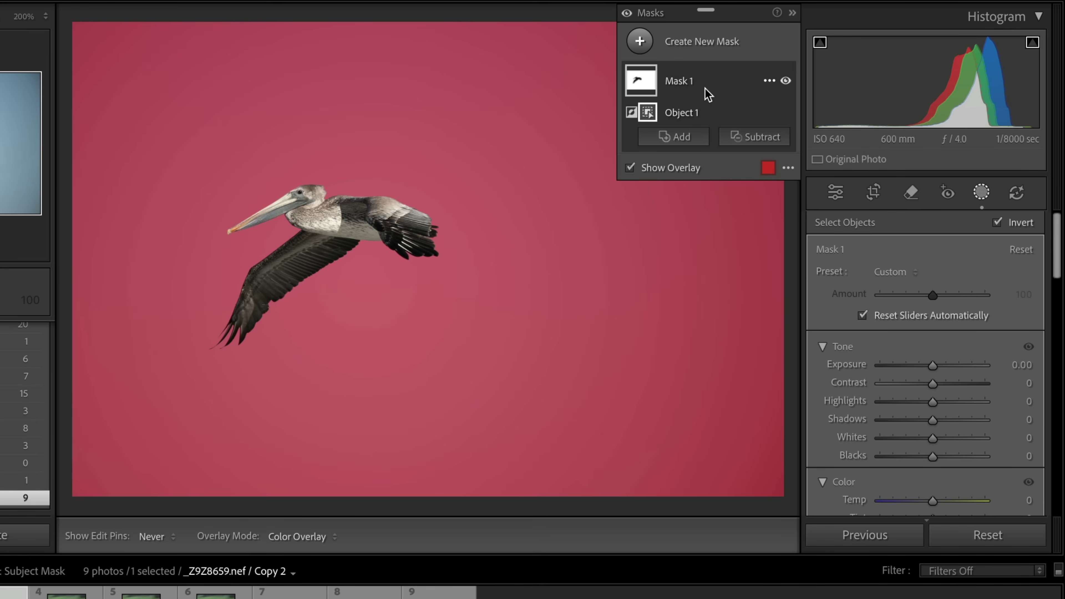
{"action": "left_click_drag", "start_coordinate": [932, 370], "coordinate": [875, 373]}
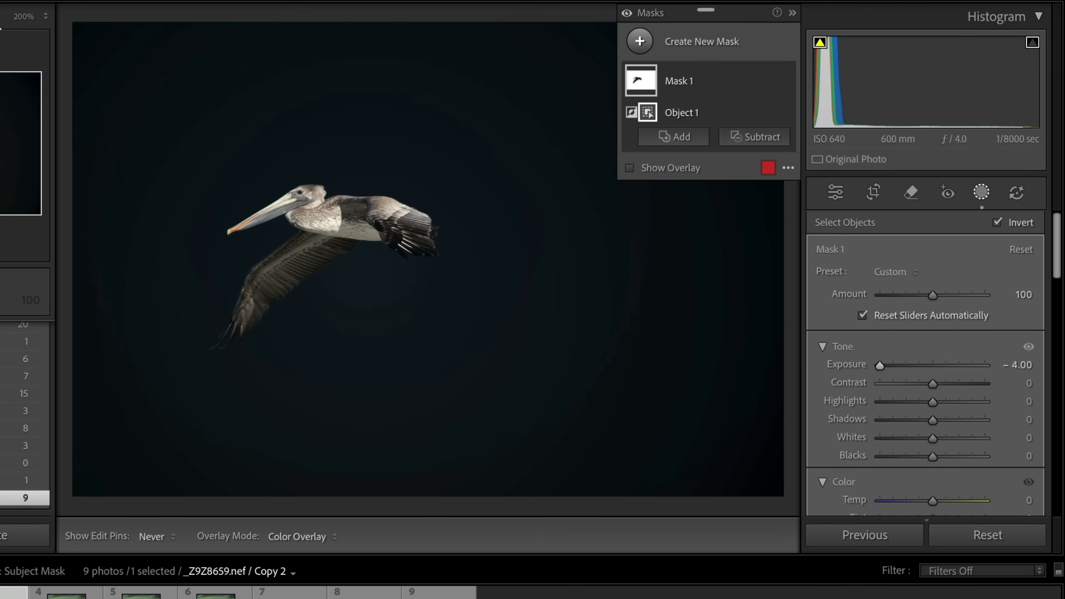
Step: Check the head, bill and wing mask edges at 200%, then compare both pelican copies
{"action": "left_click", "coordinate": [1, 26]}
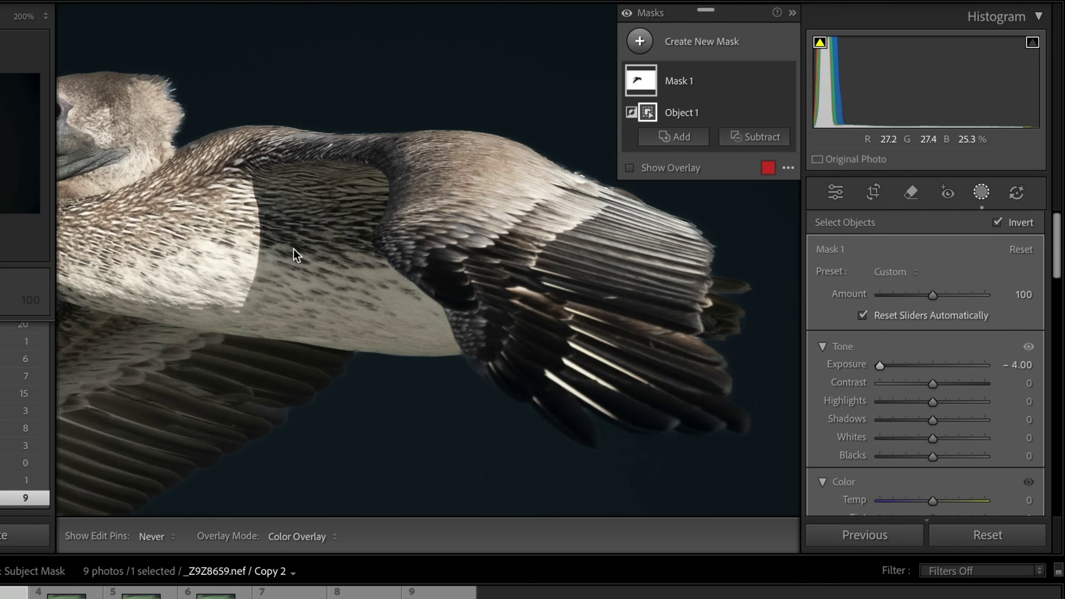
{"action": "left_click_drag", "start_coordinate": [292, 245], "coordinate": [524, 150]}
{"action": "left_click_drag", "start_coordinate": [395, 296], "coordinate": [461, 190]}
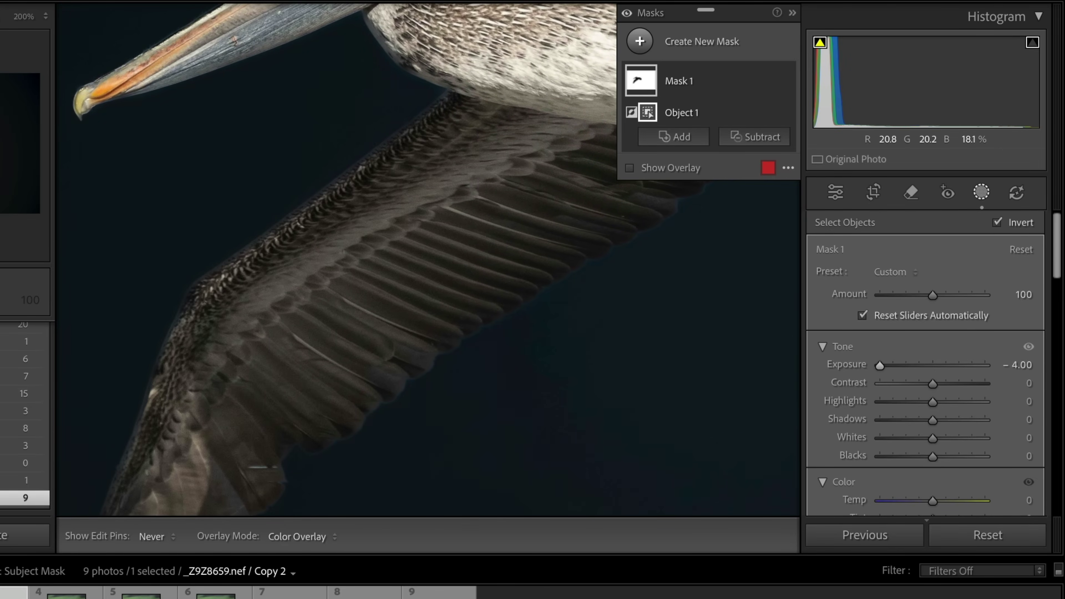
{"action": "left_click_drag", "start_coordinate": [377, 281], "coordinate": [368, 181]}
{"action": "left_click_drag", "start_coordinate": [249, 329], "coordinate": [345, 204]}
{"action": "left_click_drag", "start_coordinate": [228, 335], "coordinate": [260, 316]}
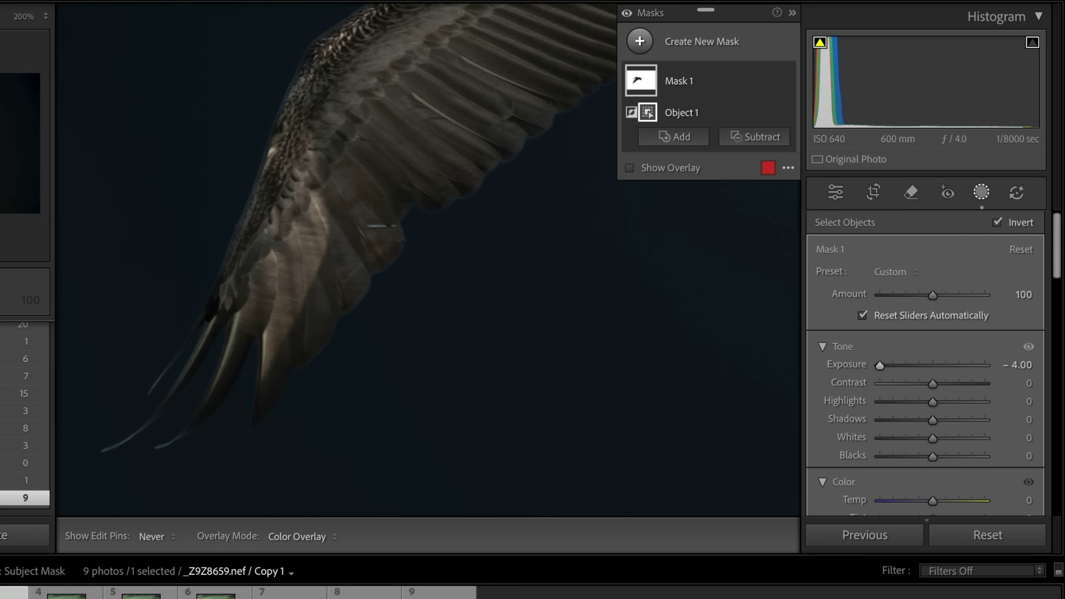
{"action": "key", "text": "shift+Left"}
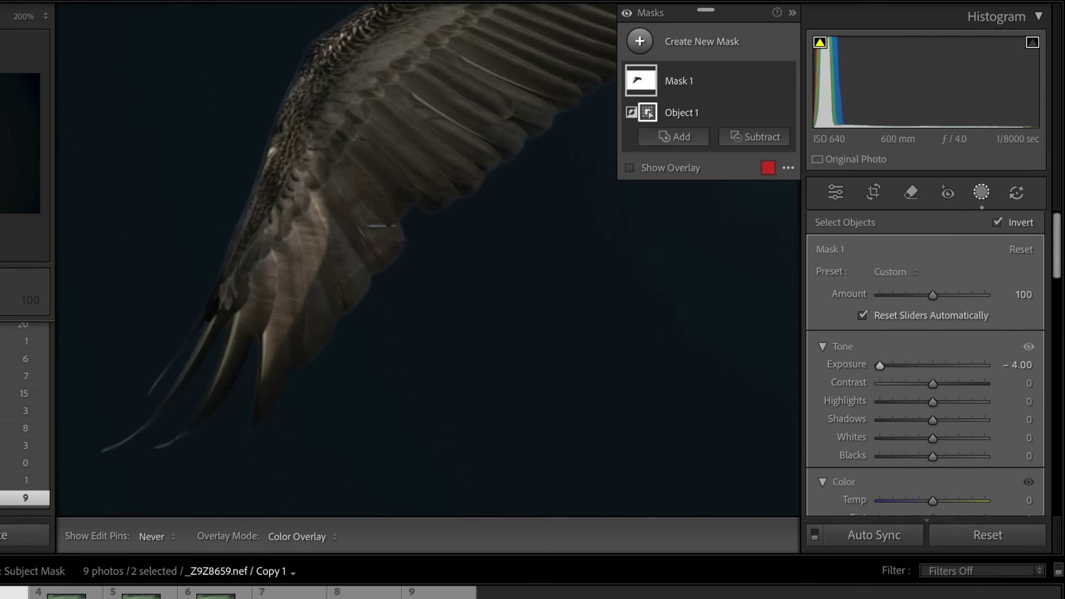
{"action": "key", "text": "c"}
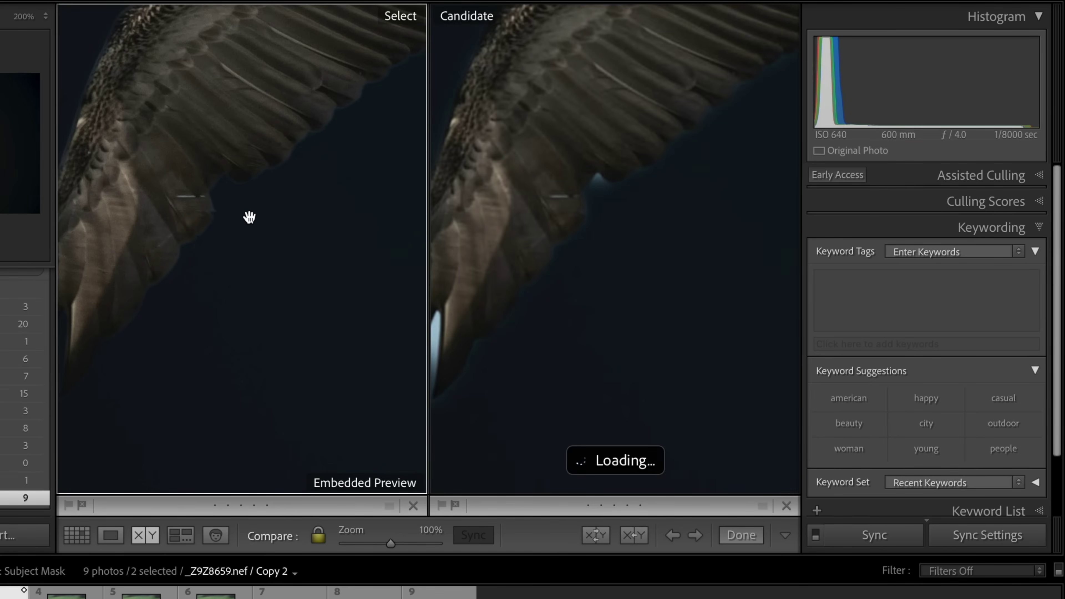
Step: Pan both Compare panes across the pelican's wing, body and head, then return to Grid view
{"action": "left_click_drag", "start_coordinate": [240, 221], "coordinate": [369, 228]}
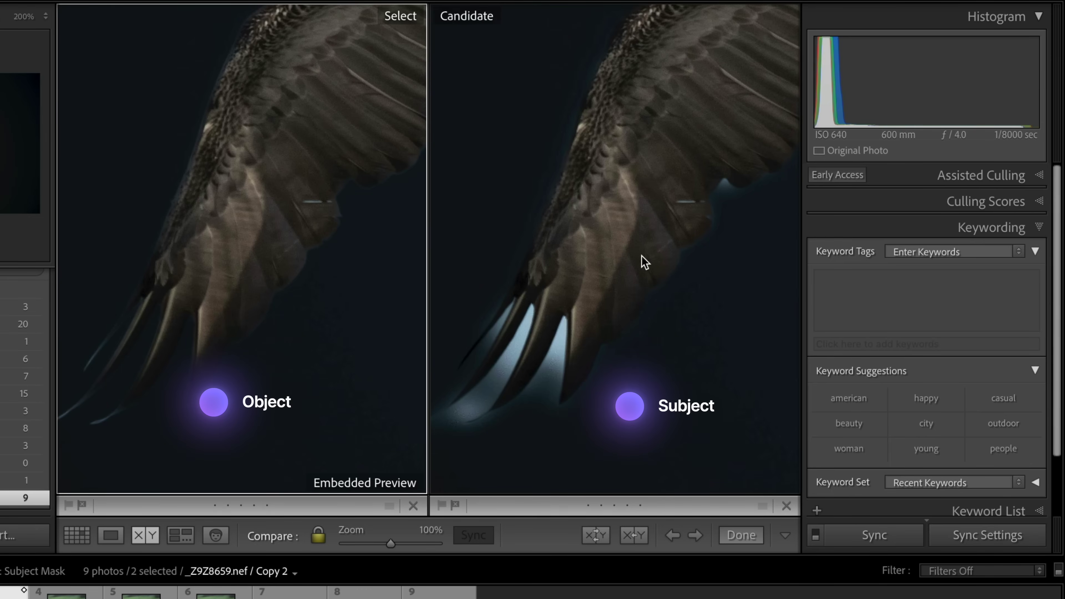
{"action": "left_click_drag", "start_coordinate": [305, 144], "coordinate": [230, 297]}
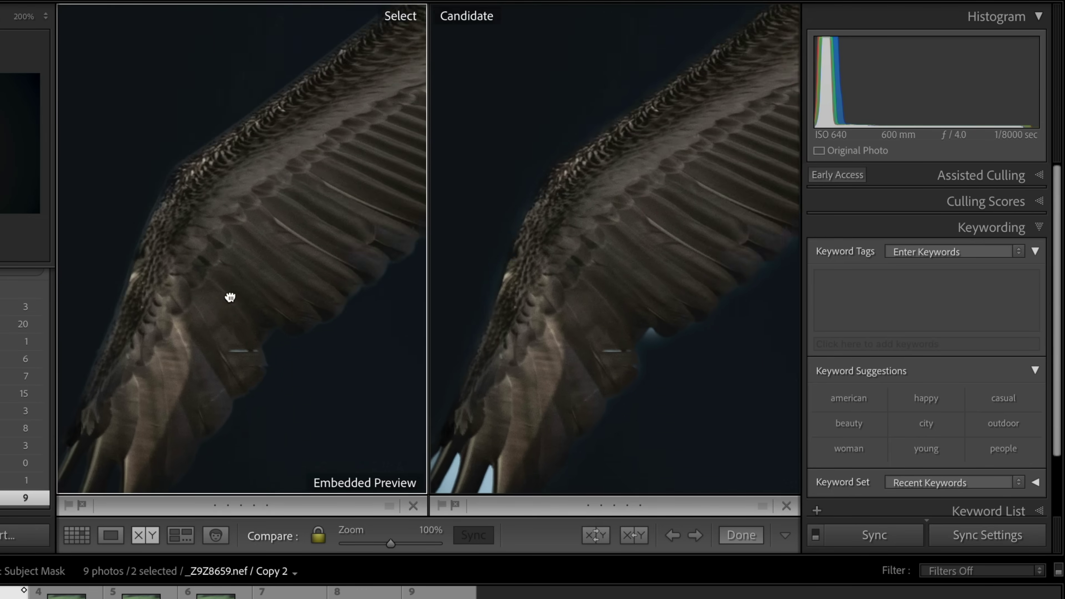
{"action": "left_click_drag", "start_coordinate": [312, 204], "coordinate": [269, 288]}
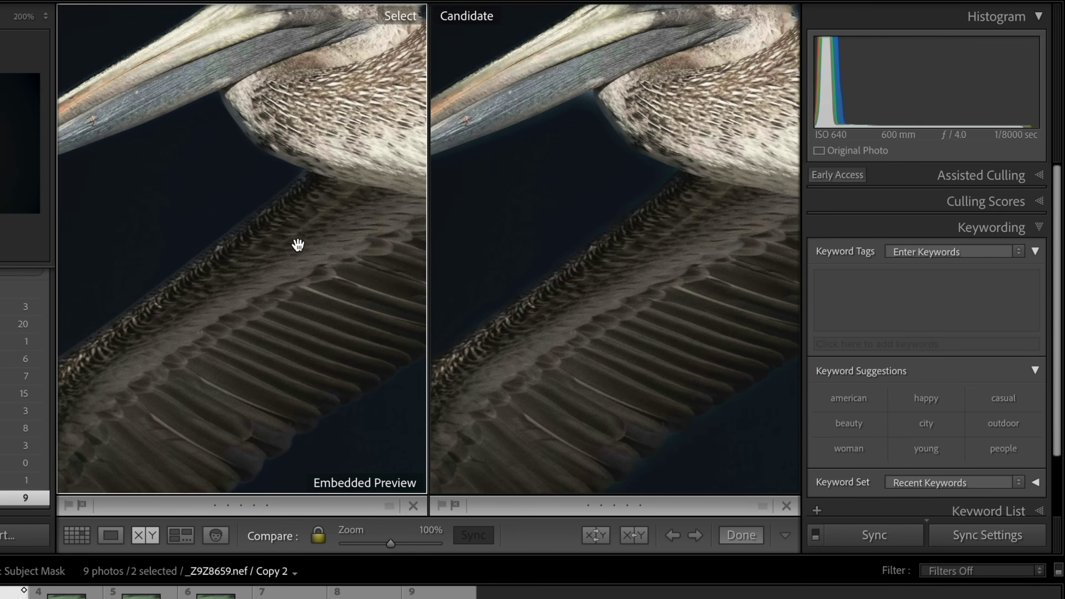
{"action": "left_click_drag", "start_coordinate": [298, 243], "coordinate": [296, 325]}
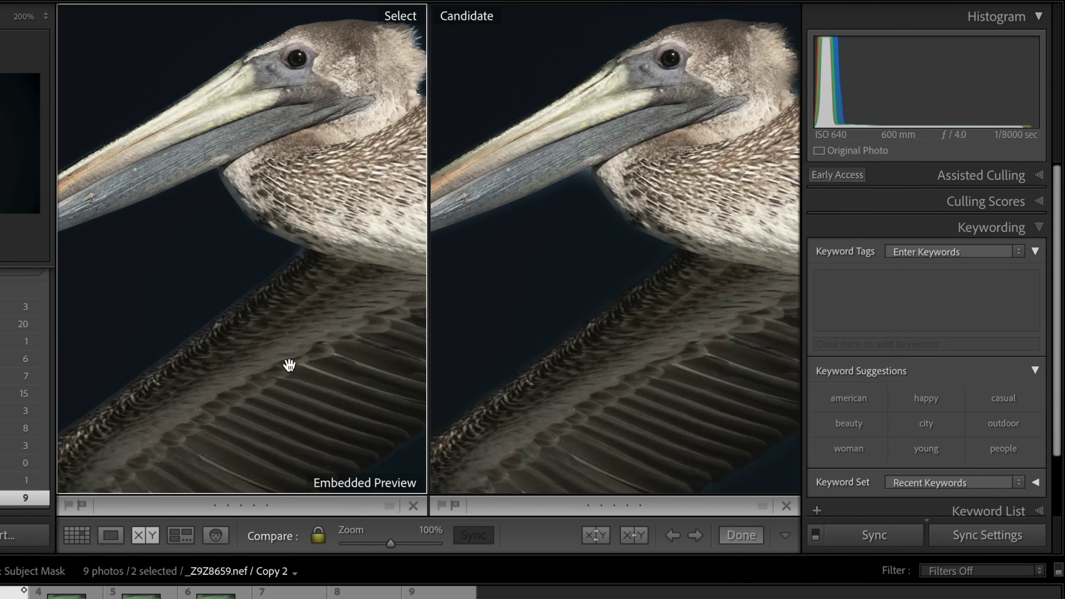
{"action": "key", "text": "g"}
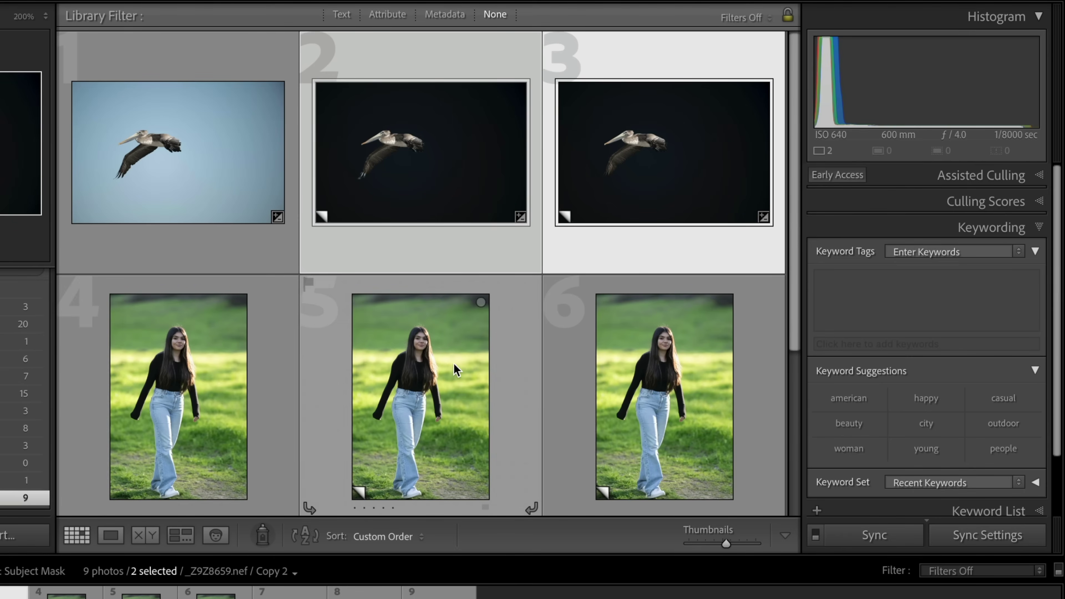
Step: Open Copy 1 of the woman photo in the Develop module
{"action": "scroll", "coordinate": [336, 338], "scroll_direction": "down", "scroll_amount": 2}
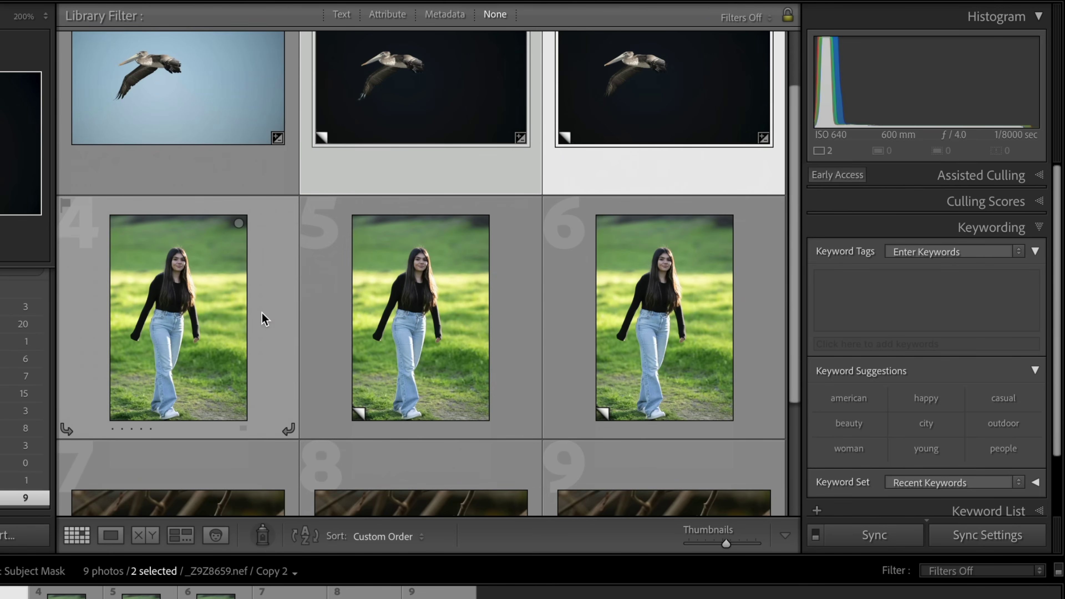
{"action": "left_click", "coordinate": [400, 331]}
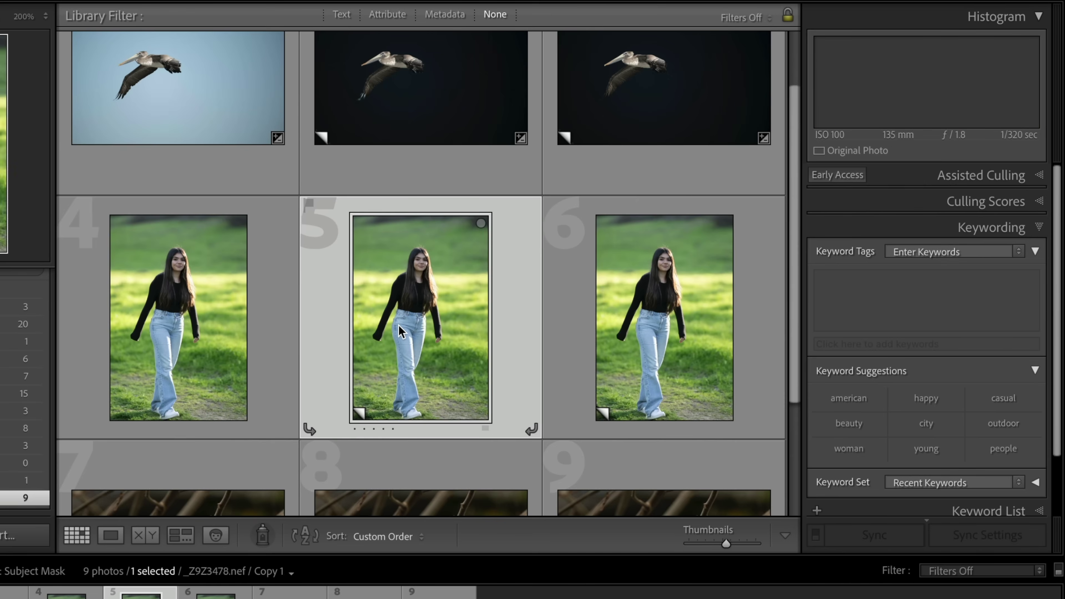
{"action": "key", "text": "z"}
{"action": "key", "text": "d"}
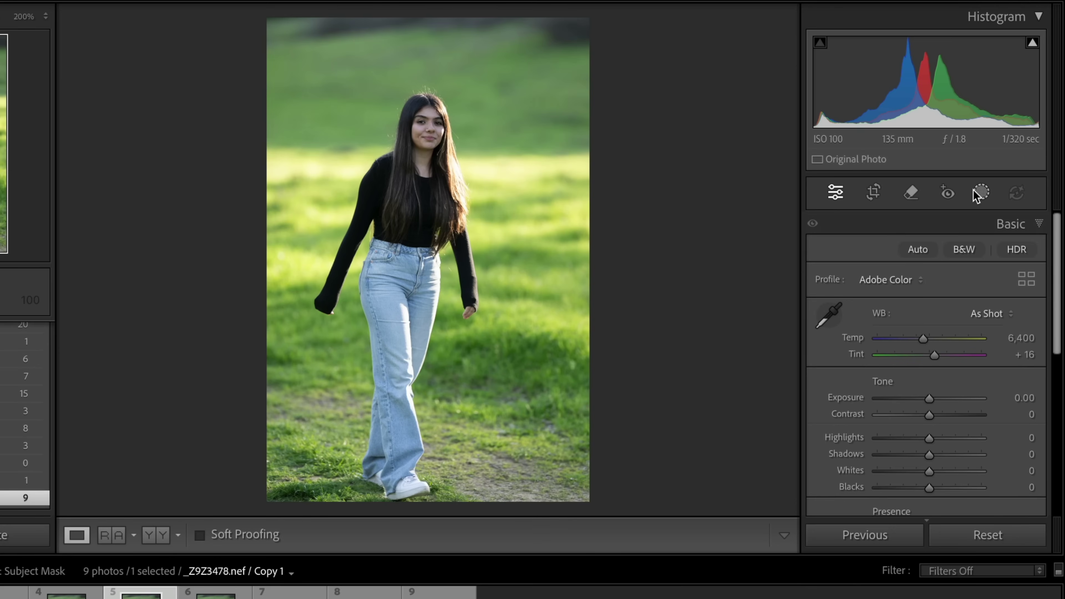
Step: Add an inverted Subject mask darkening the grassy background to -1.61 exposure
{"action": "left_click", "coordinate": [981, 193]}
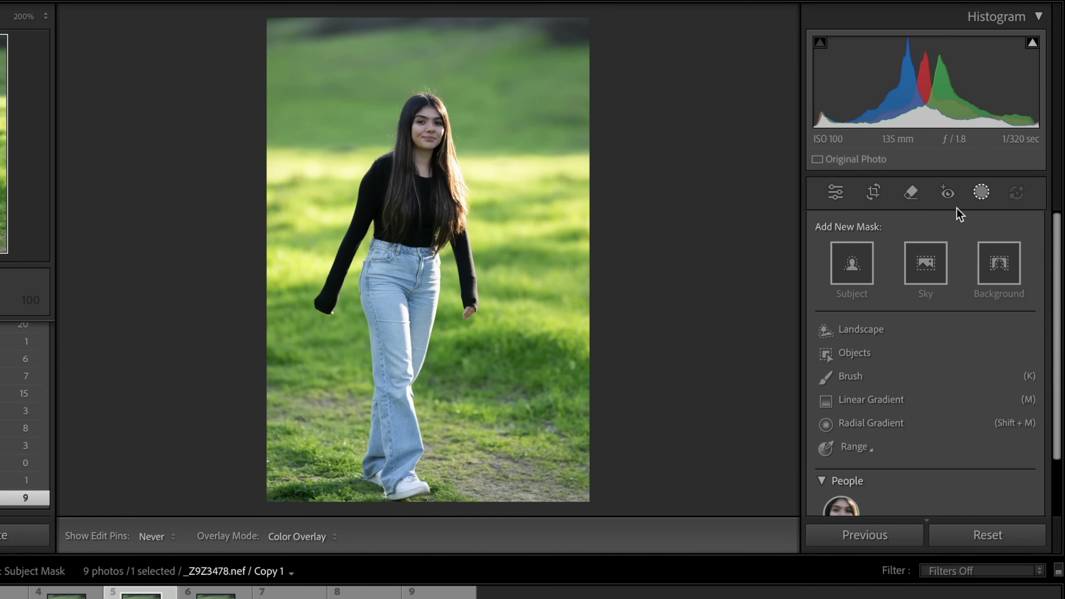
{"action": "left_click", "coordinate": [853, 263]}
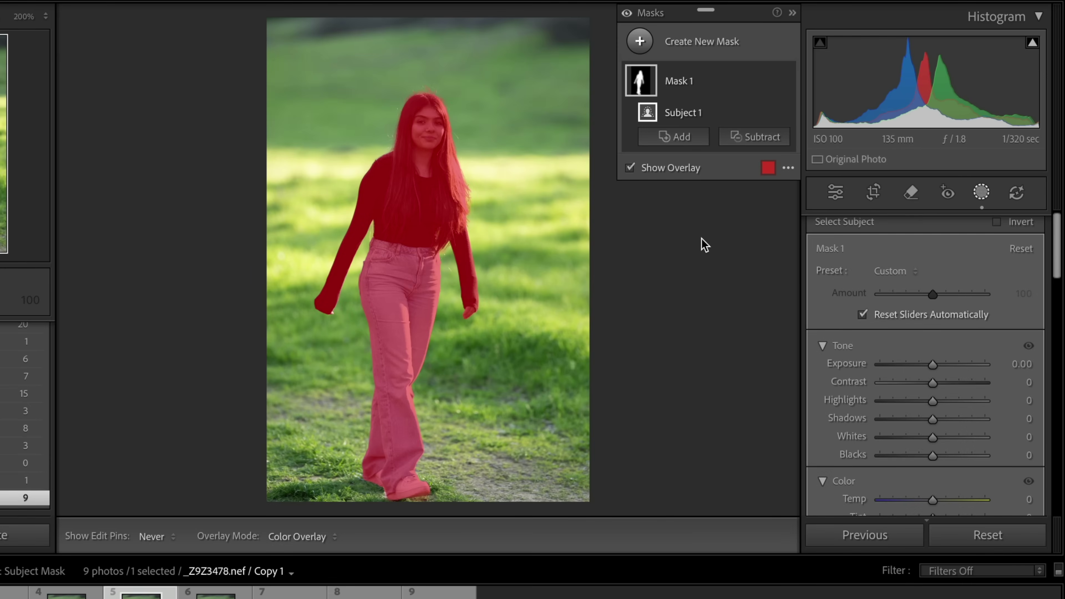
{"action": "mouse_move", "coordinate": [726, 102]}
{"action": "key", "text": "apostrophe"}
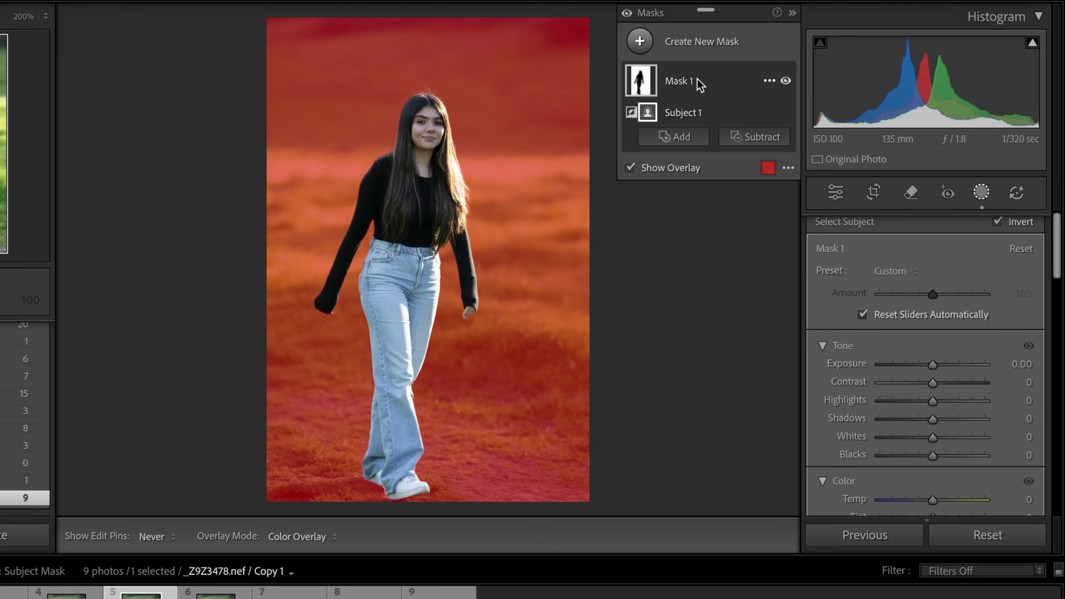
{"action": "left_click_drag", "start_coordinate": [929, 364], "coordinate": [880, 373]}
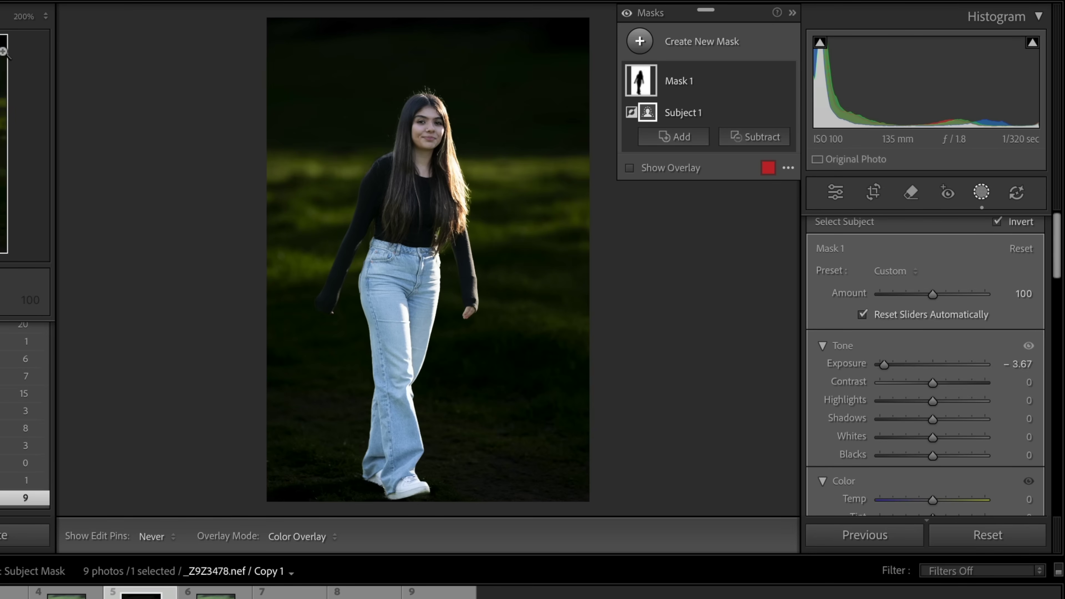
Step: Inspect the mask edges around her arm, head, chin and hand at 200% zoom
{"action": "left_click", "coordinate": [325, 204]}
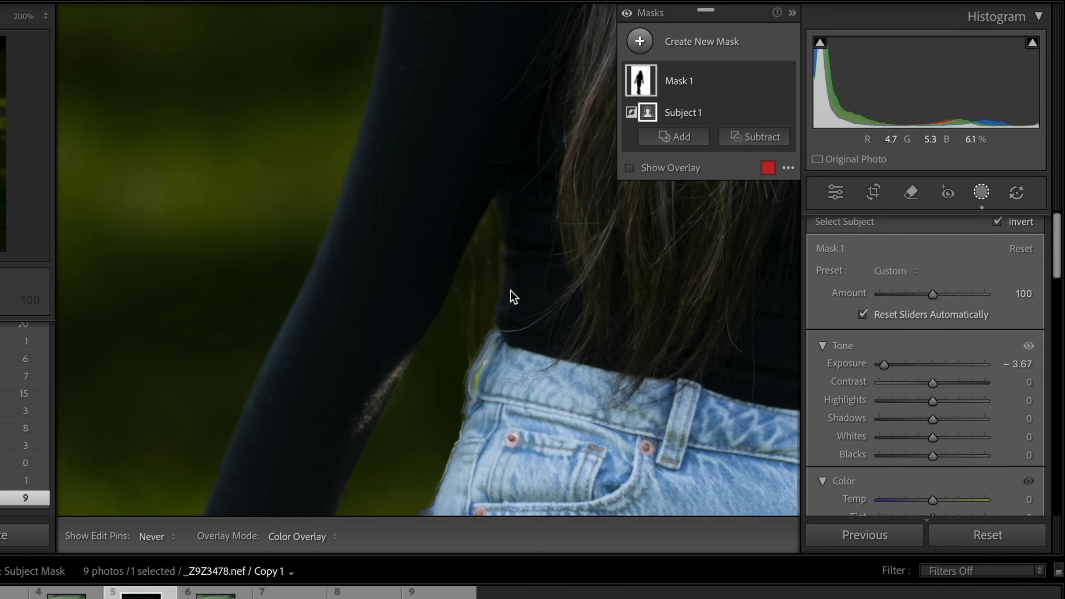
{"action": "left_click_drag", "start_coordinate": [515, 281], "coordinate": [280, 498]}
{"action": "left_click", "coordinate": [280, 498]}
{"action": "left_click", "coordinate": [287, 283]}
{"action": "left_click_drag", "start_coordinate": [290, 258], "coordinate": [232, 455]}
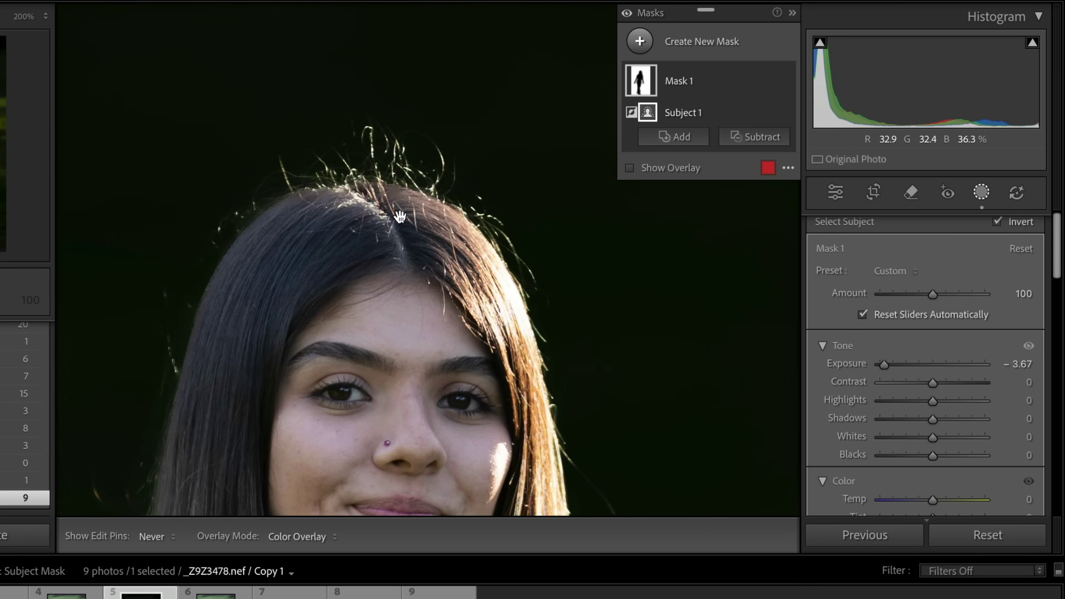
{"action": "left_click_drag", "start_coordinate": [435, 436], "coordinate": [455, 74]}
{"action": "scroll", "coordinate": [455, 74], "scroll_direction": "down", "scroll_amount": 5}
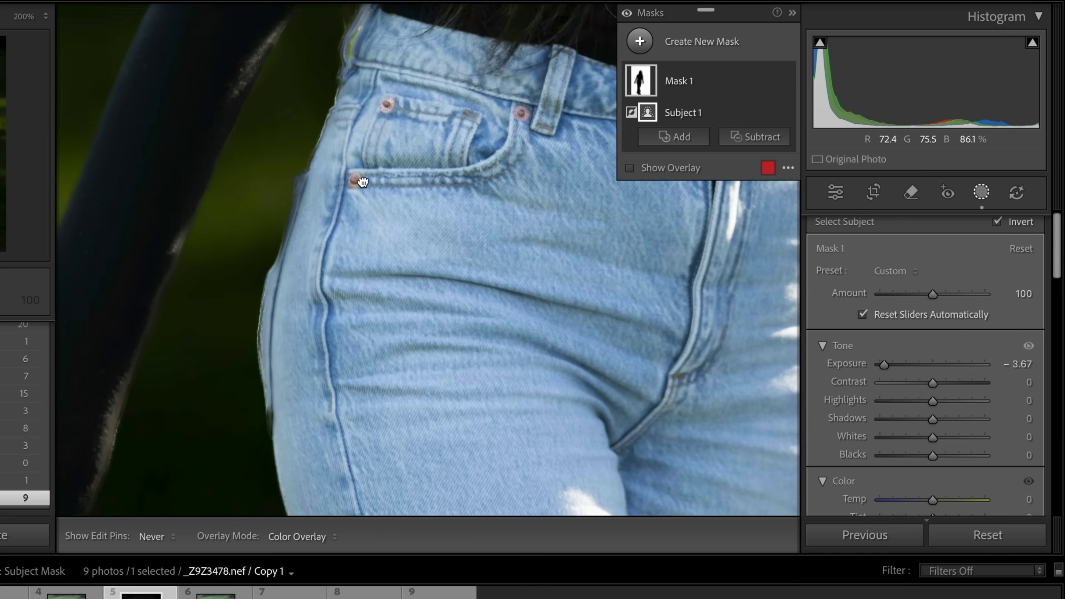
{"action": "scroll", "coordinate": [356, 178], "scroll_direction": "down", "scroll_amount": 5}
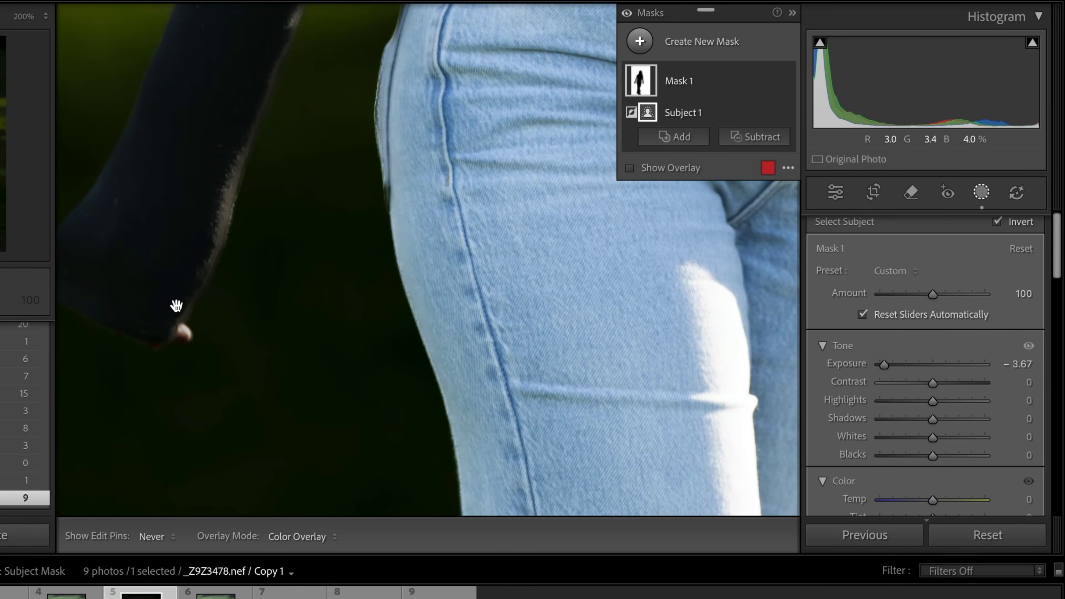
{"action": "left_click_drag", "start_coordinate": [480, 288], "coordinate": [396, 184]}
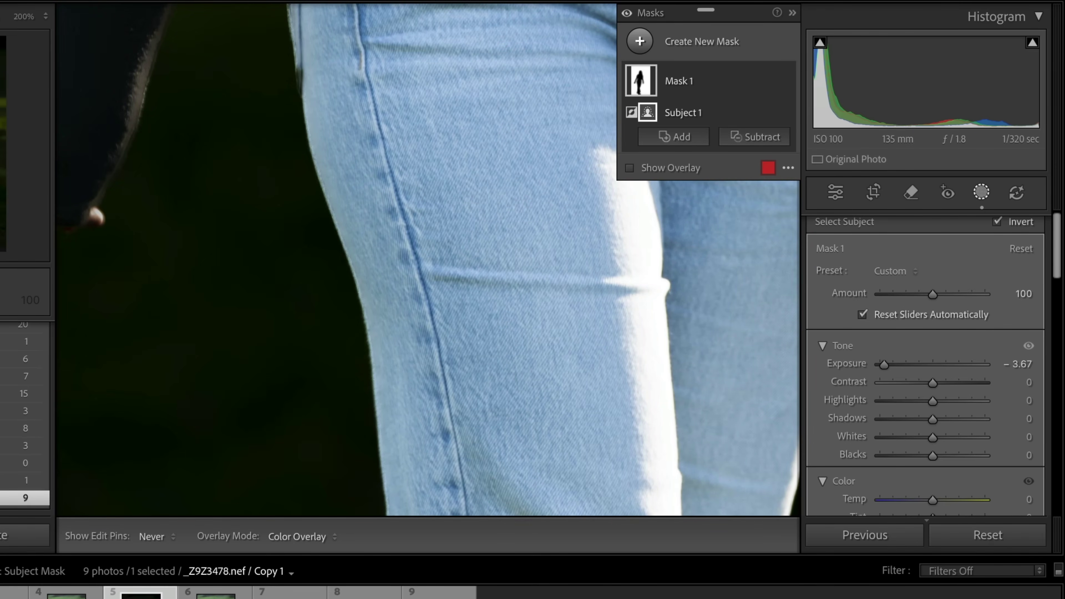
Step: On the woman's Copy 2, paint a Select Objects mask around the whole woman
{"action": "key", "text": "z"}
{"action": "key", "text": "ctrl+apostrophe"}
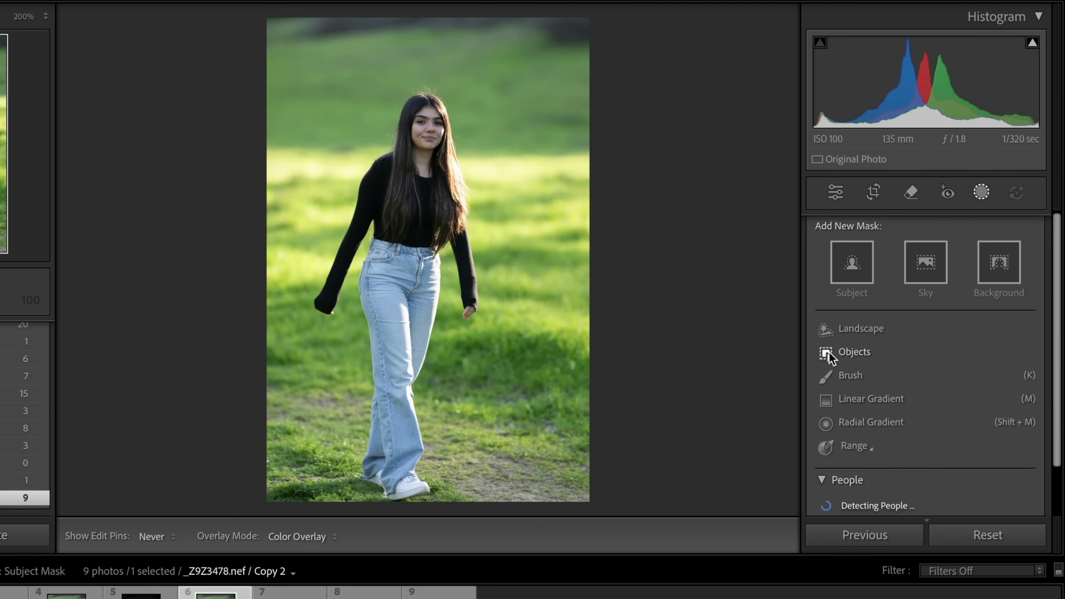
{"action": "left_click", "coordinate": [826, 353]}
{"action": "mouse_move", "coordinate": [467, 315]}
{"action": "left_mouse_down"}
{"action": "mouse_move", "coordinate": [461, 143]}
{"action": "mouse_move", "coordinate": [444, 106]}
{"action": "mouse_move", "coordinate": [421, 93]}
{"action": "mouse_move", "coordinate": [318, 304]}
{"action": "mouse_move", "coordinate": [328, 307]}
{"action": "mouse_move", "coordinate": [378, 226]}
{"action": "mouse_move", "coordinate": [362, 325]}
{"action": "mouse_move", "coordinate": [370, 468]}
{"action": "mouse_move", "coordinate": [387, 493]}
{"action": "mouse_move", "coordinate": [424, 485]}
{"action": "mouse_move", "coordinate": [413, 391]}
{"action": "mouse_move", "coordinate": [468, 208]}
{"action": "left_mouse_up"}
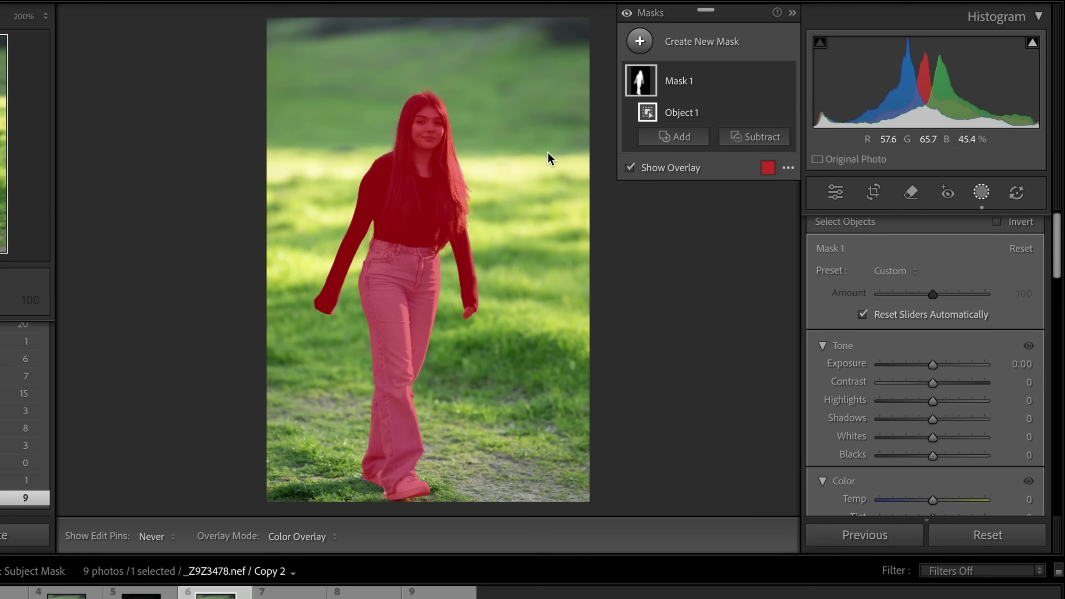
Step: Invert the object mask, darken the background to -4.00 exposure, and zoom in to 200%
{"action": "key", "text": "alt"}
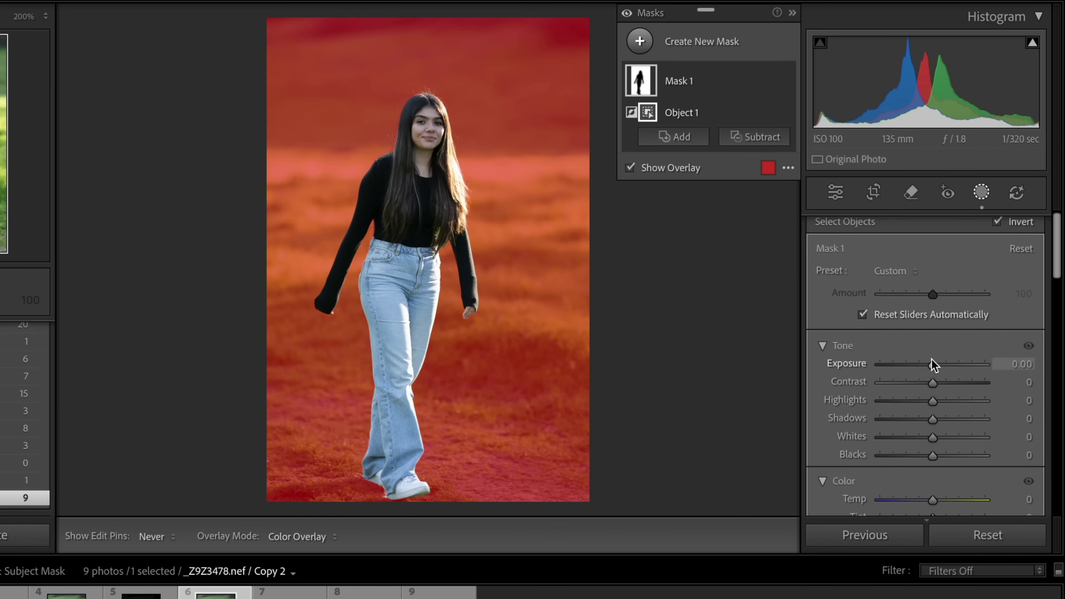
{"action": "left_click_drag", "start_coordinate": [927, 361], "coordinate": [865, 370]}
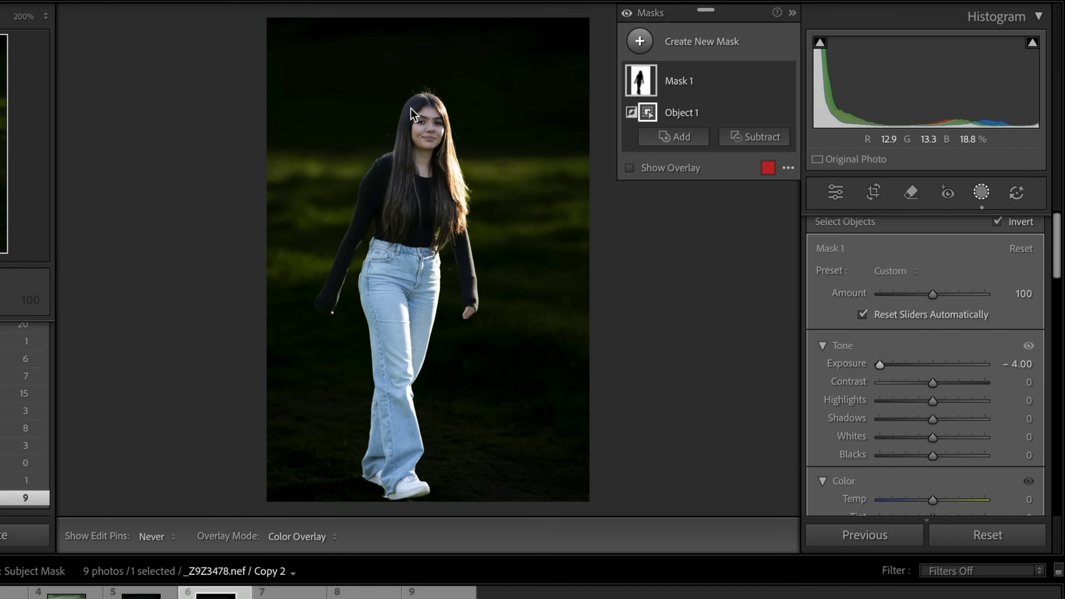
{"action": "left_click", "coordinate": [362, 324]}
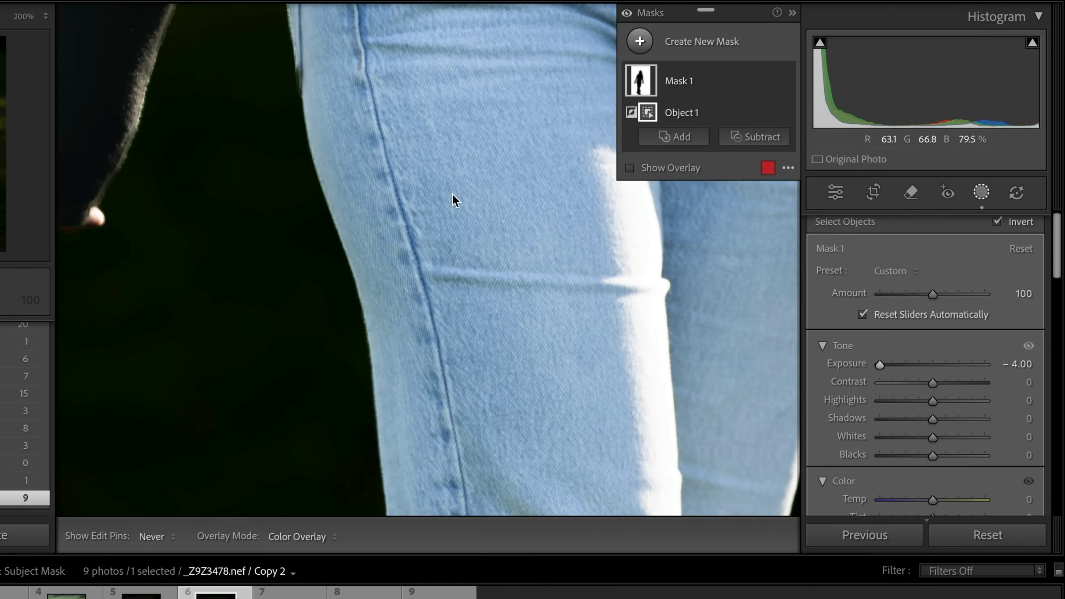
Step: Inspect the waistband, jeans and hair edges up close, then add Copy 1 to the selection
{"action": "left_click_drag", "start_coordinate": [472, 100], "coordinate": [464, 383]}
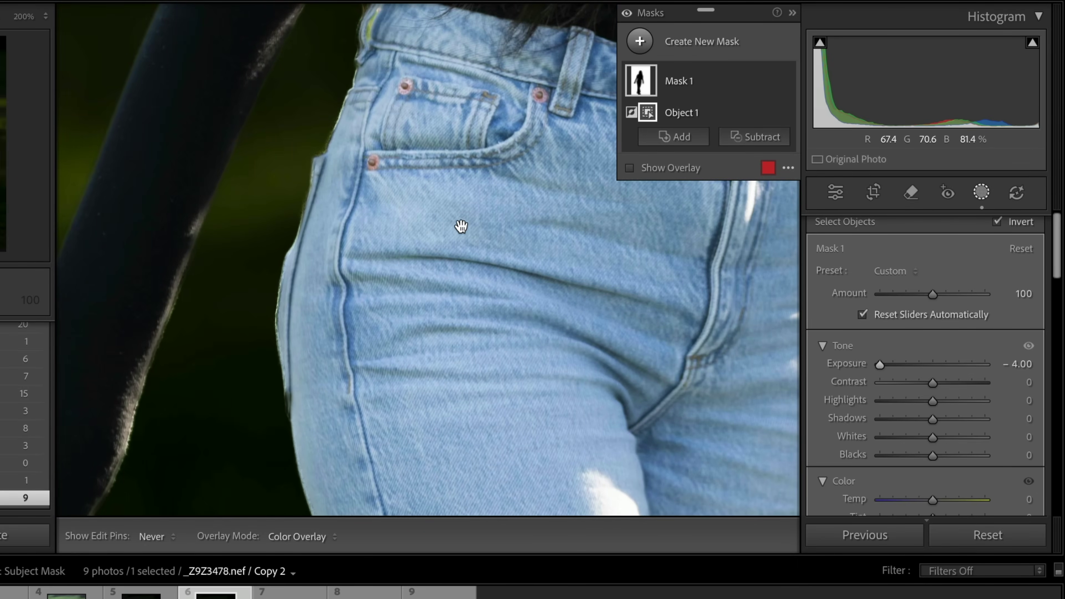
{"action": "left_click_drag", "start_coordinate": [462, 226], "coordinate": [445, 374]}
{"action": "left_click_drag", "start_coordinate": [457, 228], "coordinate": [439, 299]}
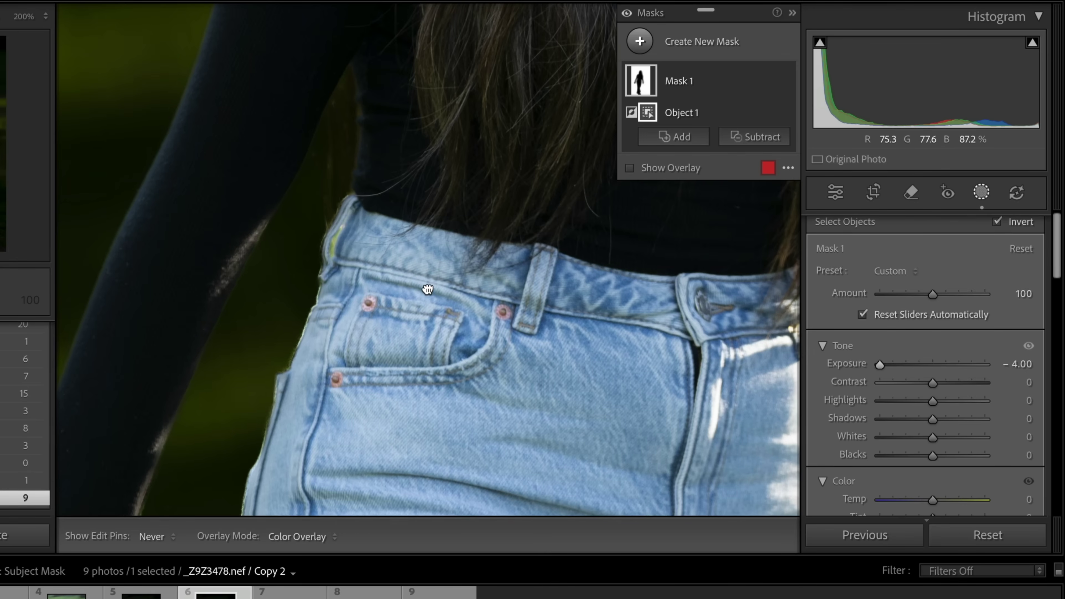
{"action": "left_click_drag", "start_coordinate": [428, 291], "coordinate": [309, 421]}
{"action": "scroll", "coordinate": [347, 372], "scroll_direction": "right", "scroll_amount": 5}
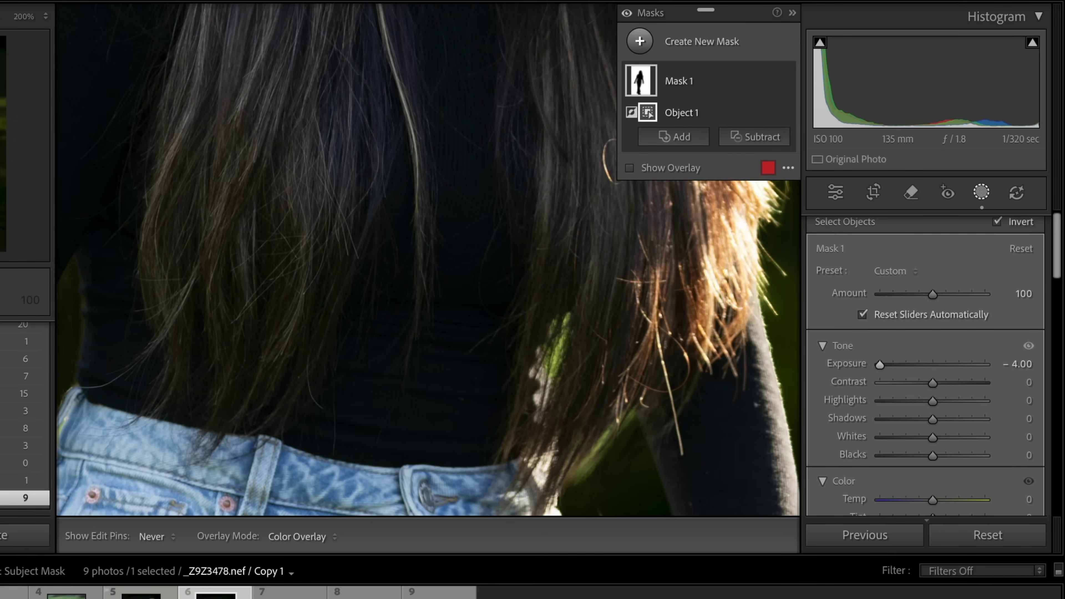
{"action": "left_click", "coordinate": [140, 593], "text": "ctrl"}
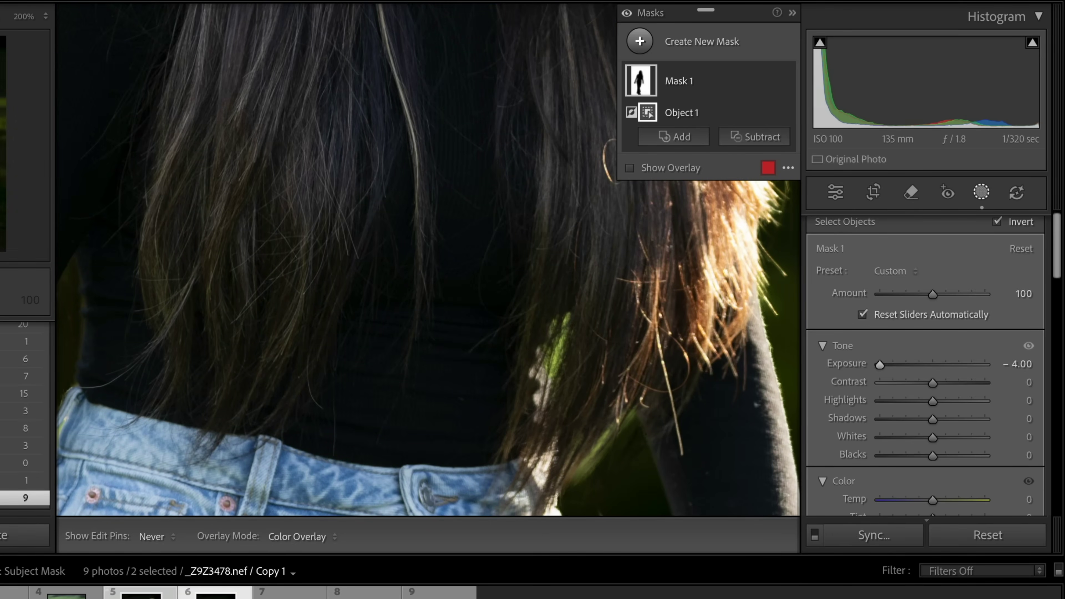
Step: Compare both woman copies in Compare view, panning up over her hair to her face
{"action": "key", "text": "c"}
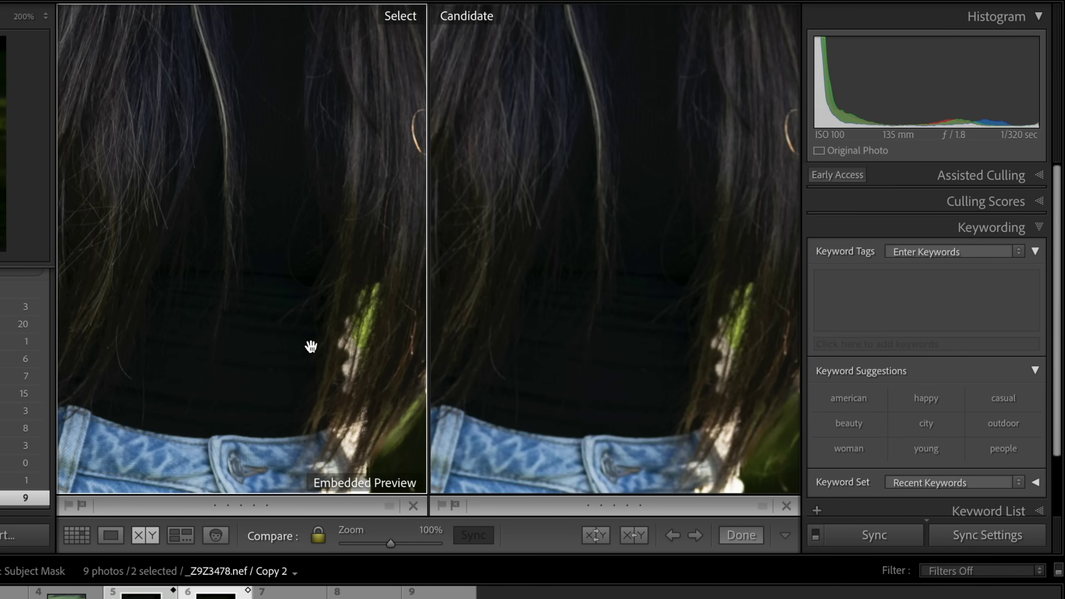
{"action": "right_click", "coordinate": [309, 309]}
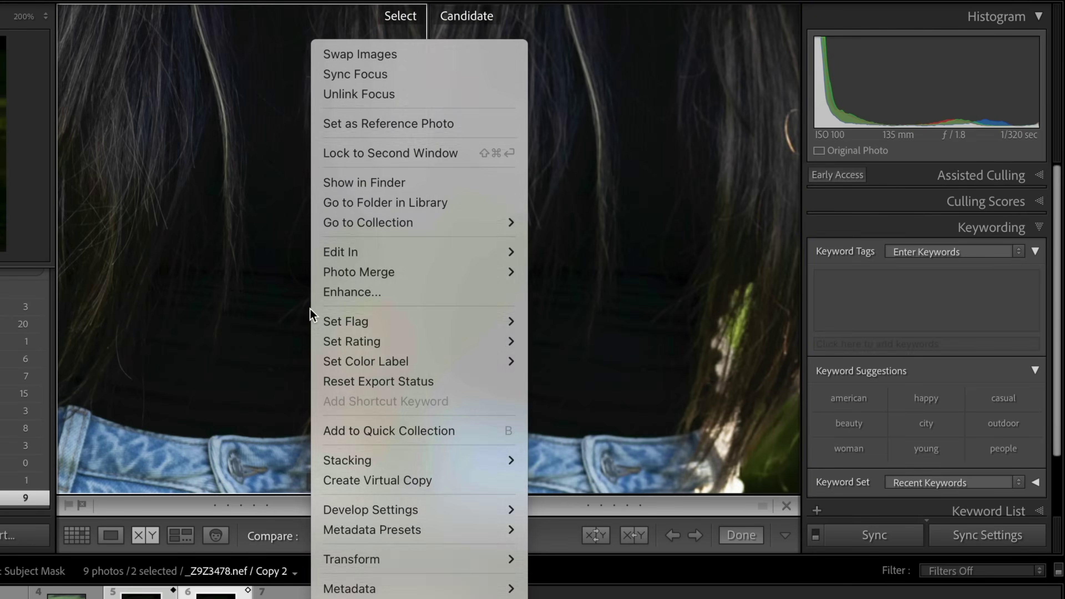
{"action": "key", "text": "Escape"}
{"action": "left_click_drag", "start_coordinate": [309, 309], "coordinate": [222, 224]}
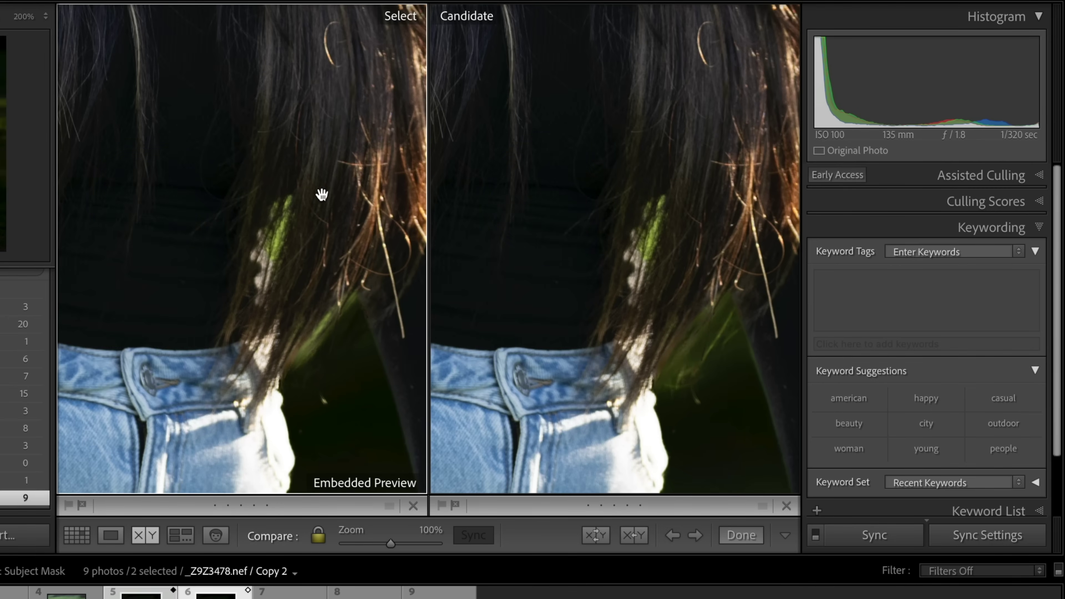
{"action": "left_click_drag", "start_coordinate": [327, 143], "coordinate": [298, 428]}
{"action": "left_click_drag", "start_coordinate": [269, 164], "coordinate": [266, 281]}
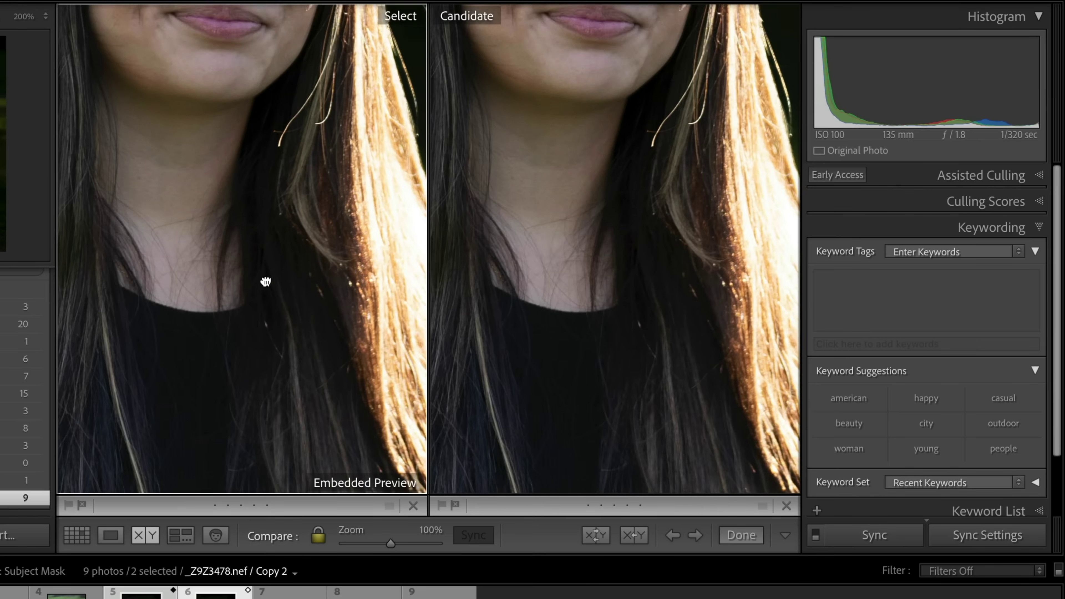
{"action": "left_click_drag", "start_coordinate": [264, 84], "coordinate": [284, 435]}
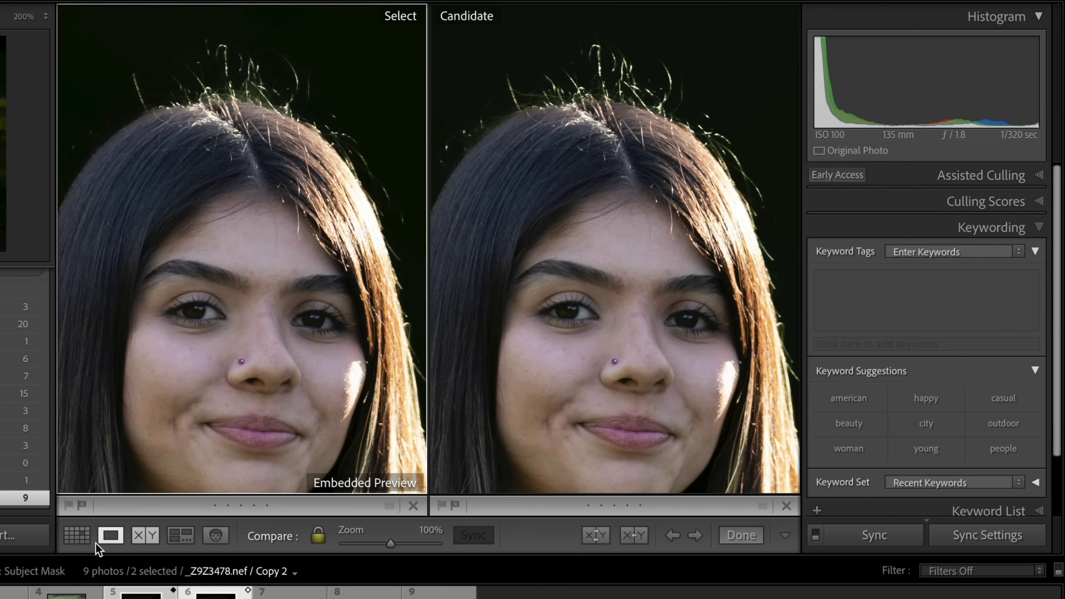
Step: Make a virtual copy of the girl's portrait, photo 4, and open it in Develop
{"action": "key", "text": "g"}
{"action": "left_click", "coordinate": [211, 317]}
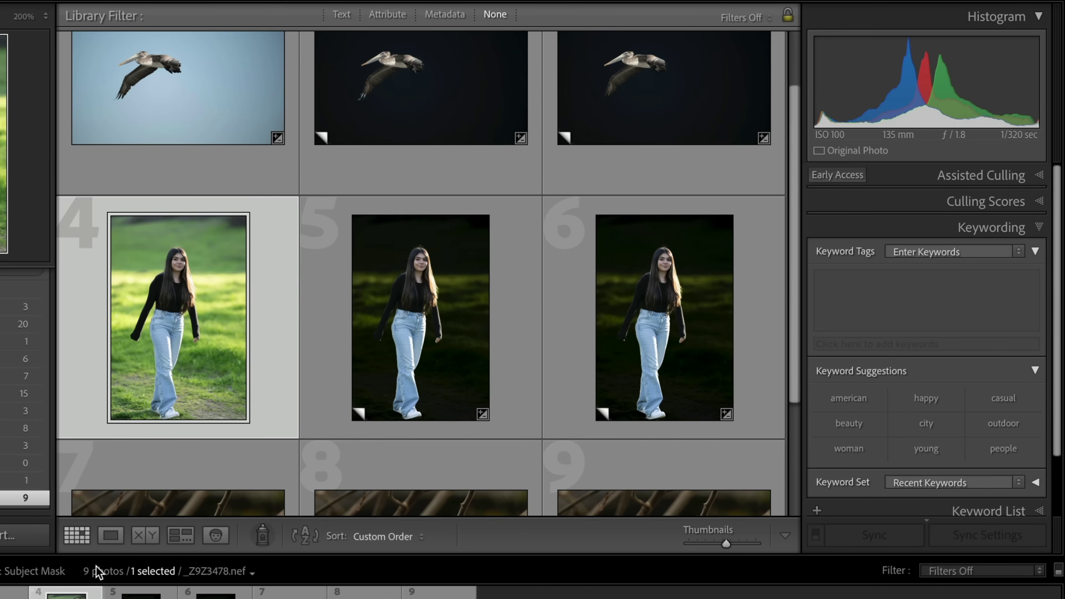
{"action": "right_click", "coordinate": [212, 317]}
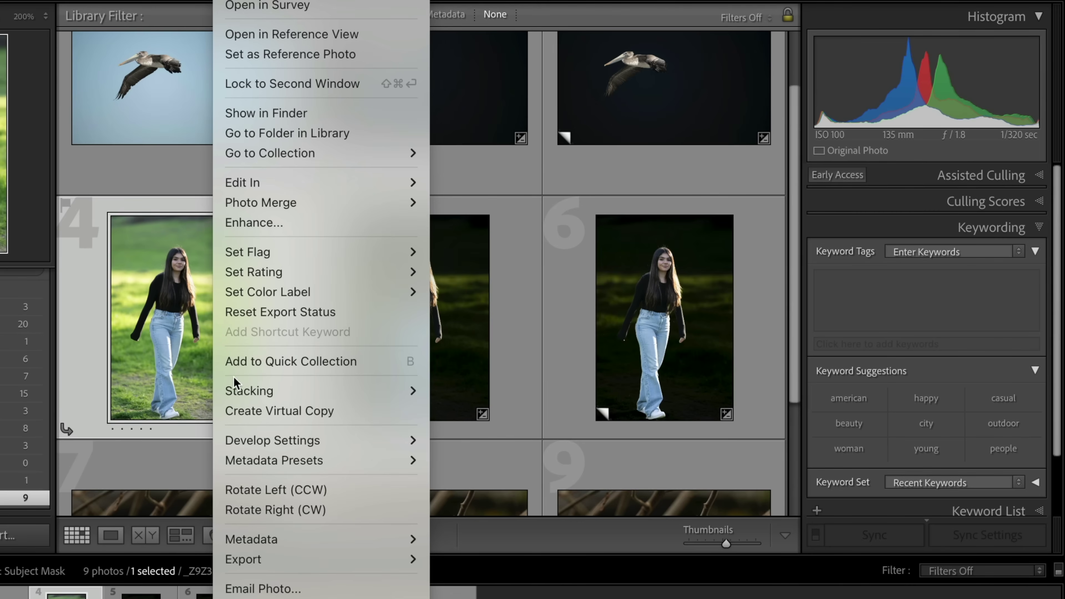
{"action": "left_click", "coordinate": [238, 404]}
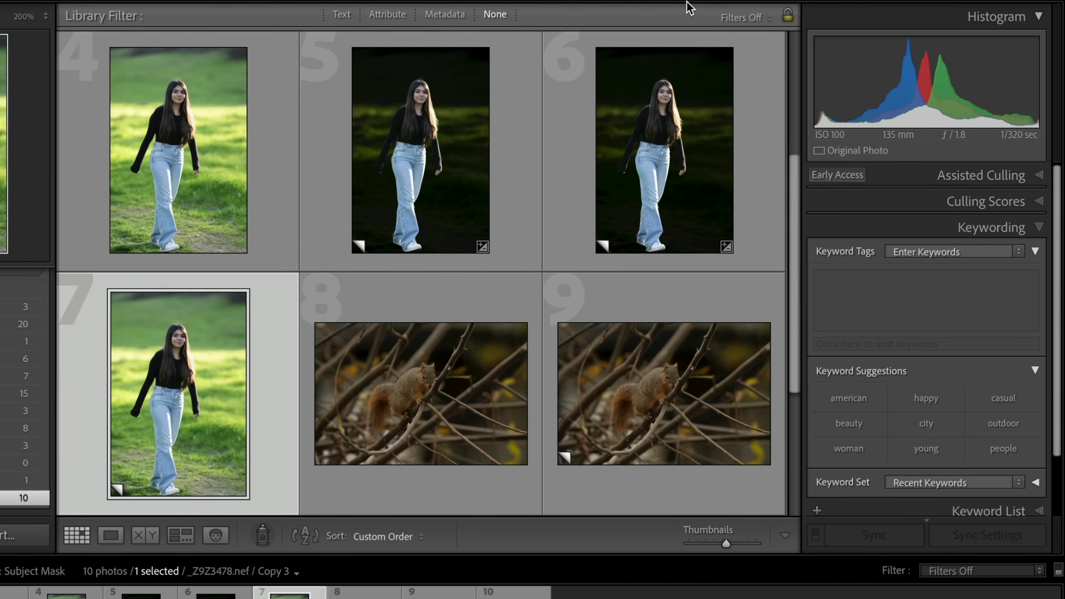
{"action": "key", "text": "d"}
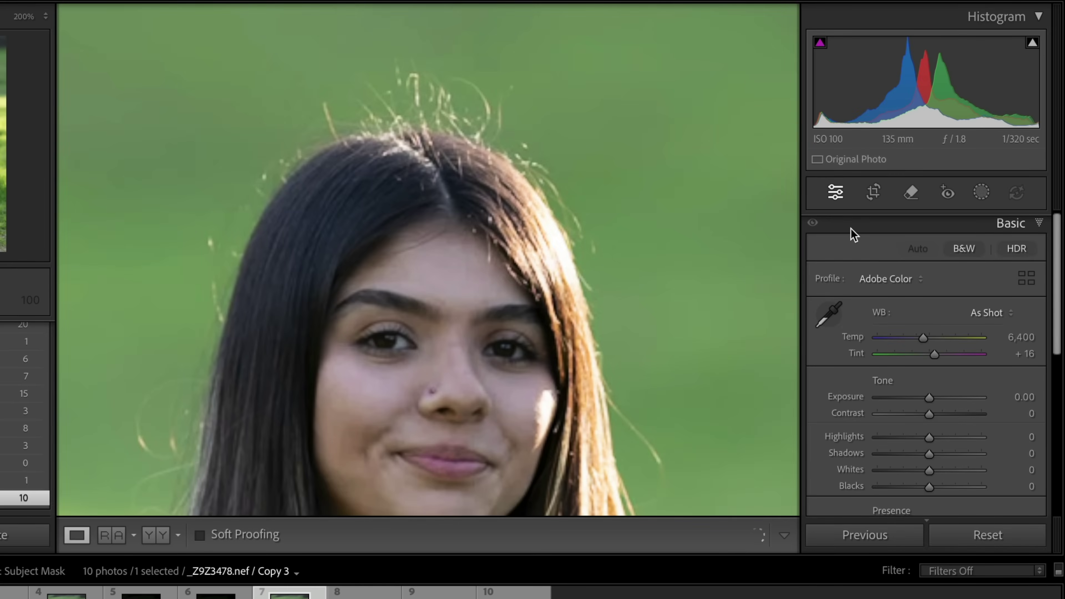
Step: Create Mask 1 from the detected Person 1 with Entire Person checked
{"action": "left_click", "coordinate": [982, 197]}
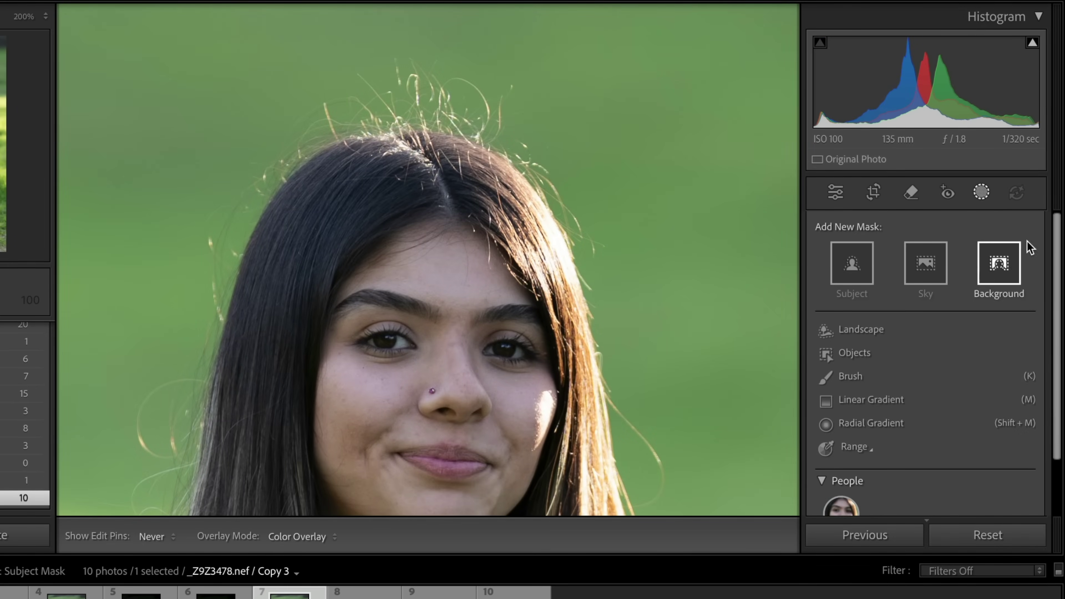
{"action": "left_click_drag", "start_coordinate": [1059, 266], "coordinate": [1060, 323]}
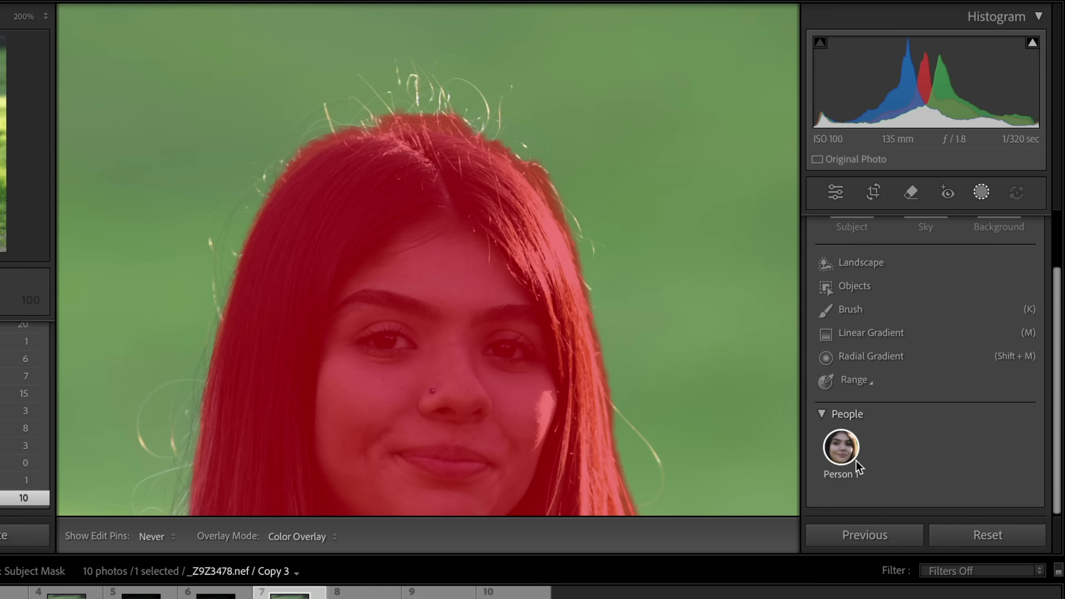
{"action": "left_click", "coordinate": [838, 451]}
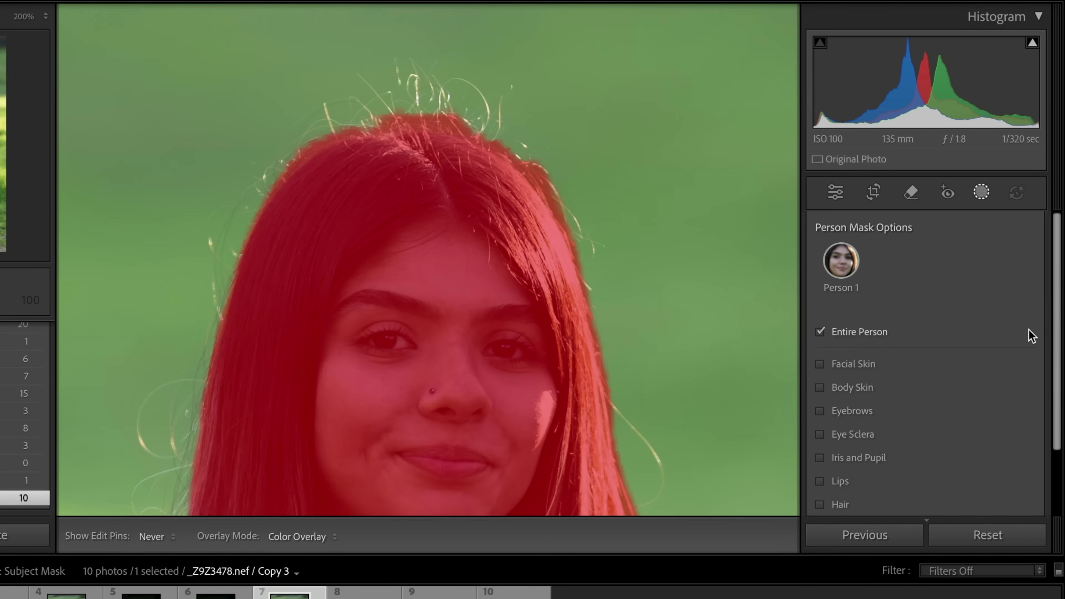
{"action": "left_click_drag", "start_coordinate": [1059, 331], "coordinate": [1058, 368]}
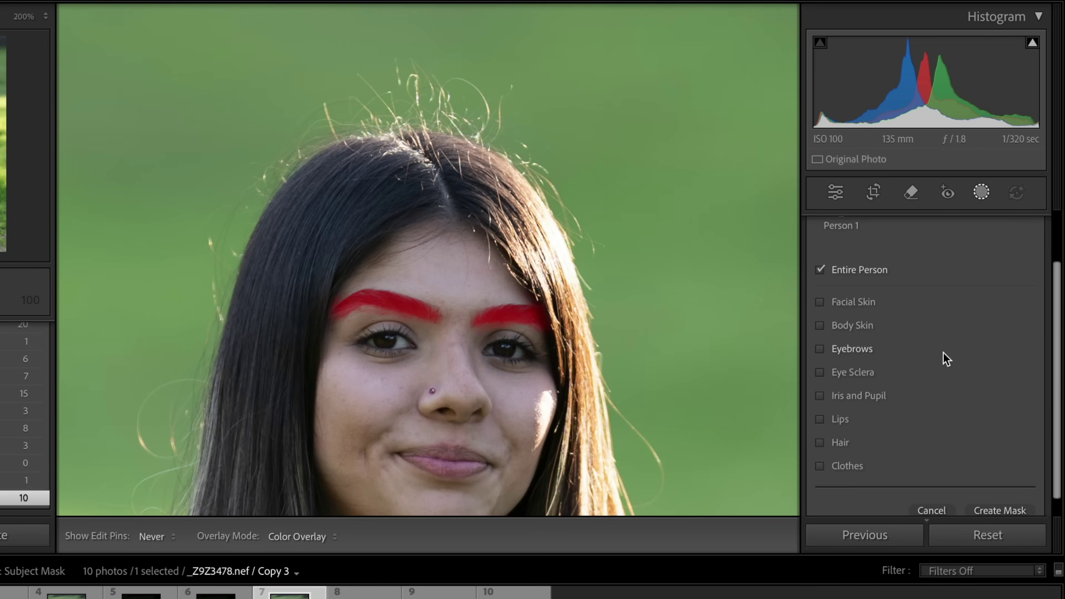
{"action": "scroll", "coordinate": [1057, 369], "scroll_direction": "down", "scroll_amount": 1}
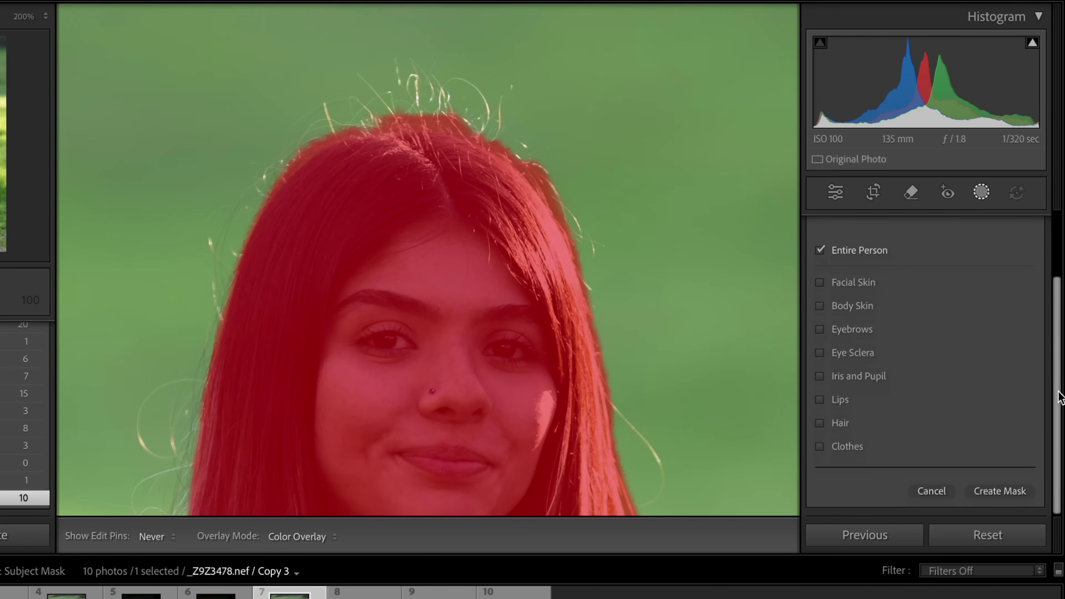
{"action": "left_click", "coordinate": [1003, 489]}
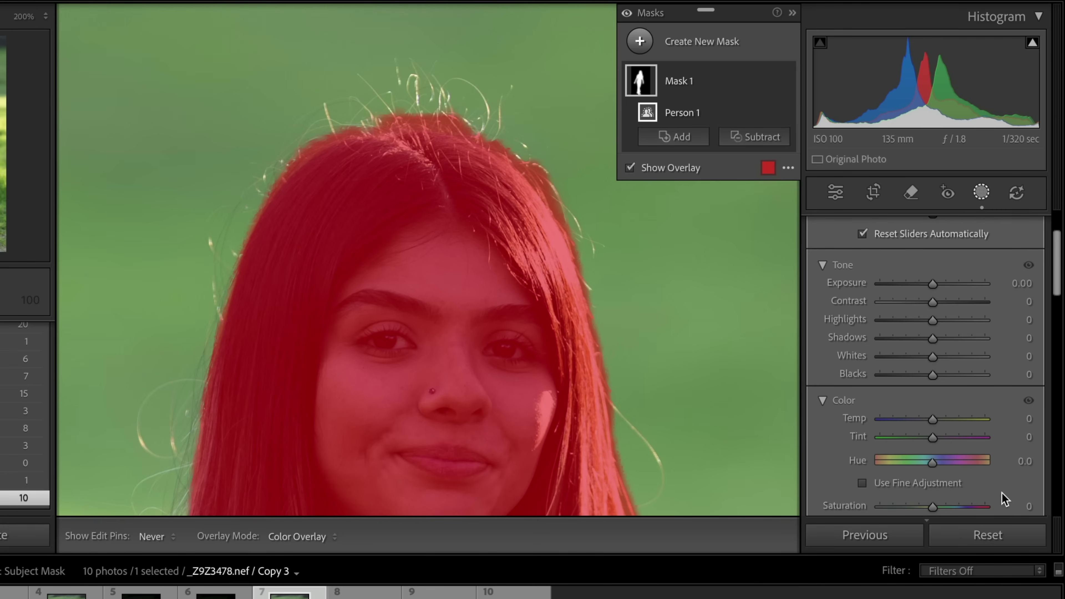
Step: Collapse Mask 1, invert it onto the background, and set Exposure to -3.79
{"action": "left_click", "coordinate": [740, 89]}
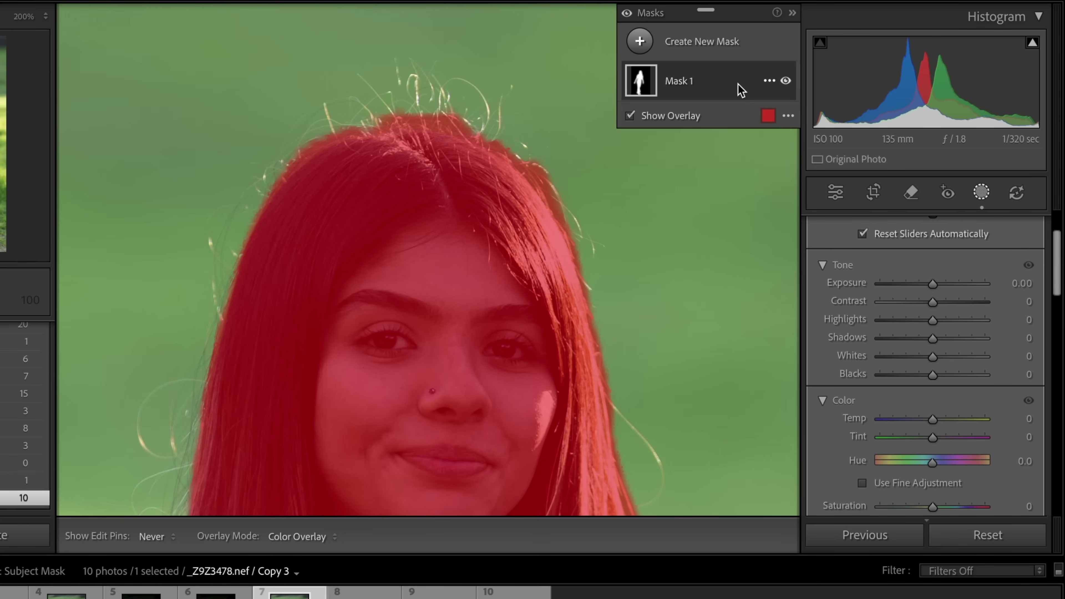
{"action": "key", "text": "apostrophe"}
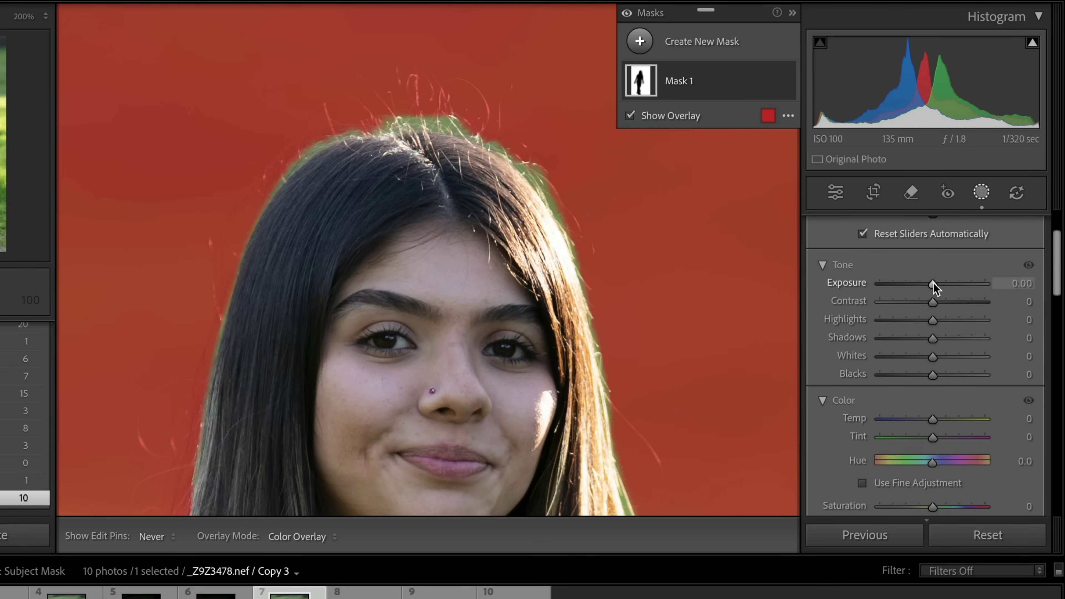
{"action": "left_click_drag", "start_coordinate": [931, 284], "coordinate": [882, 290]}
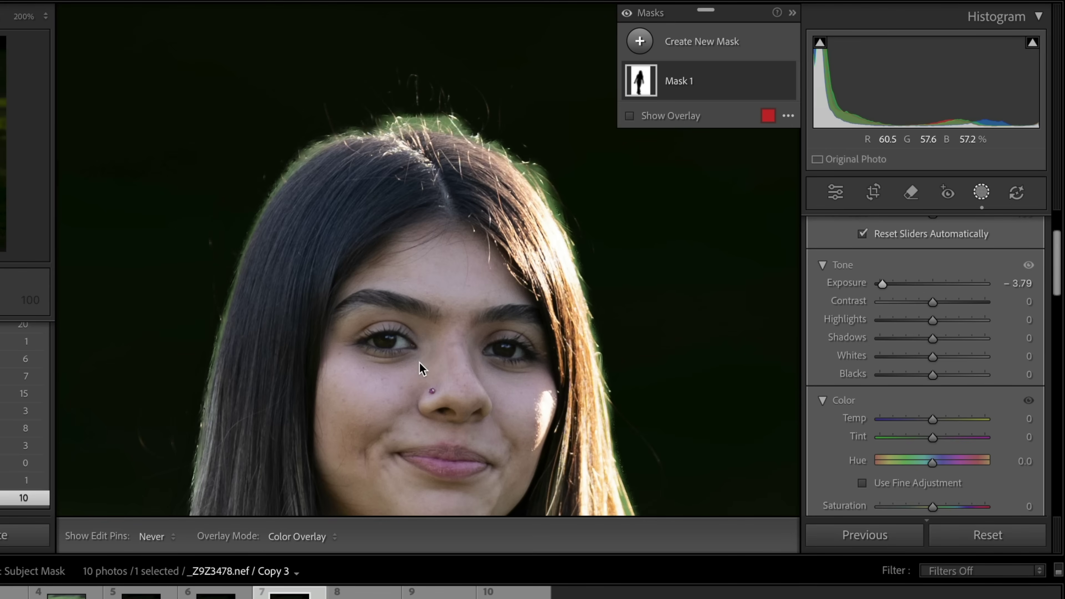
Step: Inspect the chin, hair, waistband and jeans edges at 200%, then undo the last change
{"action": "left_click_drag", "start_coordinate": [424, 350], "coordinate": [470, 159]}
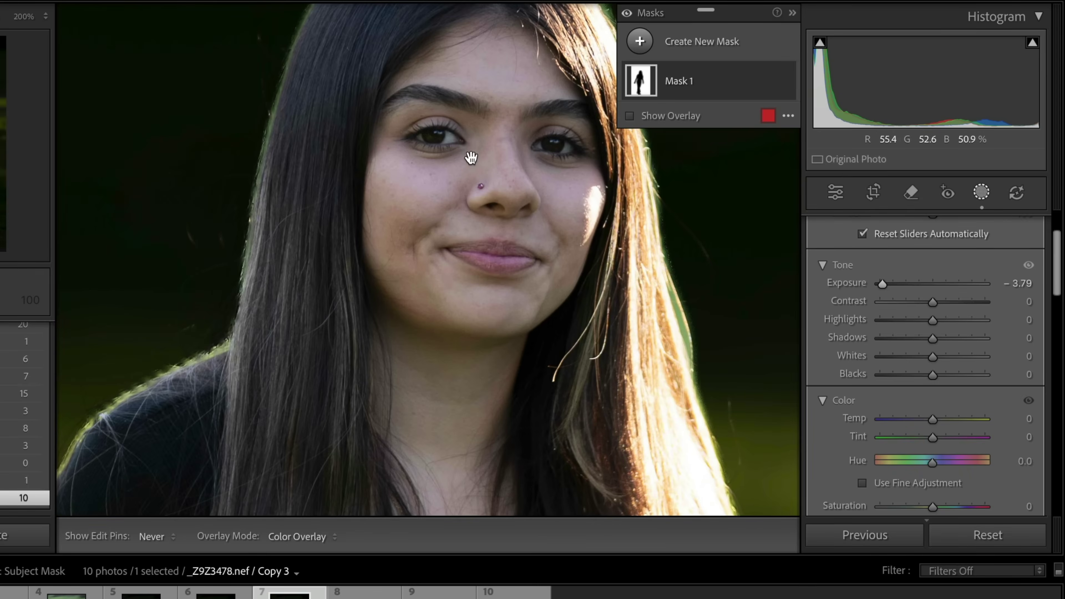
{"action": "left_click_drag", "start_coordinate": [453, 325], "coordinate": [521, 188]}
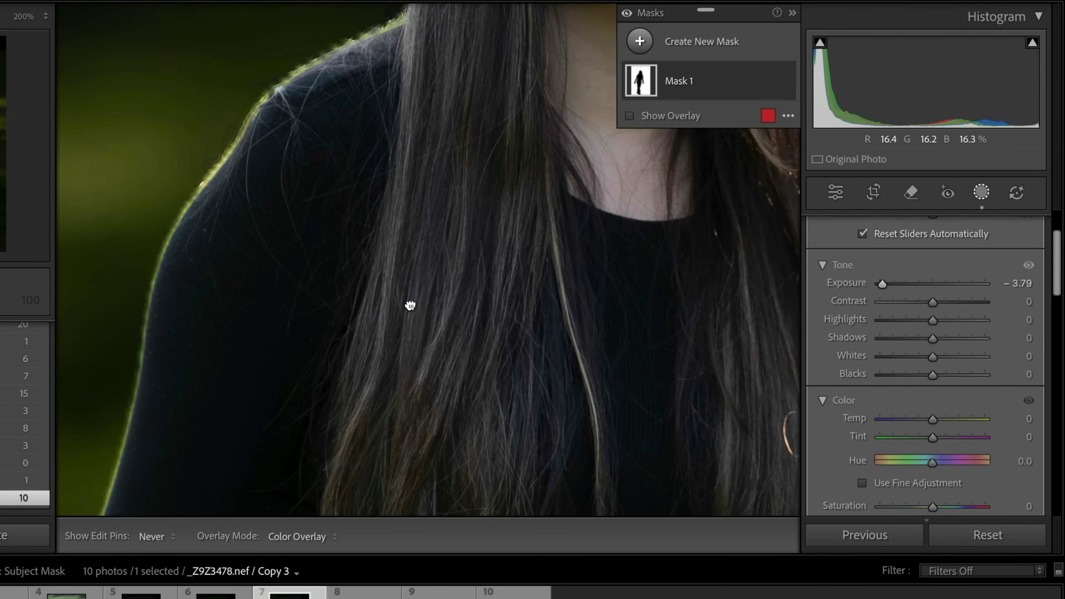
{"action": "left_click_drag", "start_coordinate": [408, 305], "coordinate": [425, 114]}
{"action": "left_click_drag", "start_coordinate": [435, 309], "coordinate": [347, 256]}
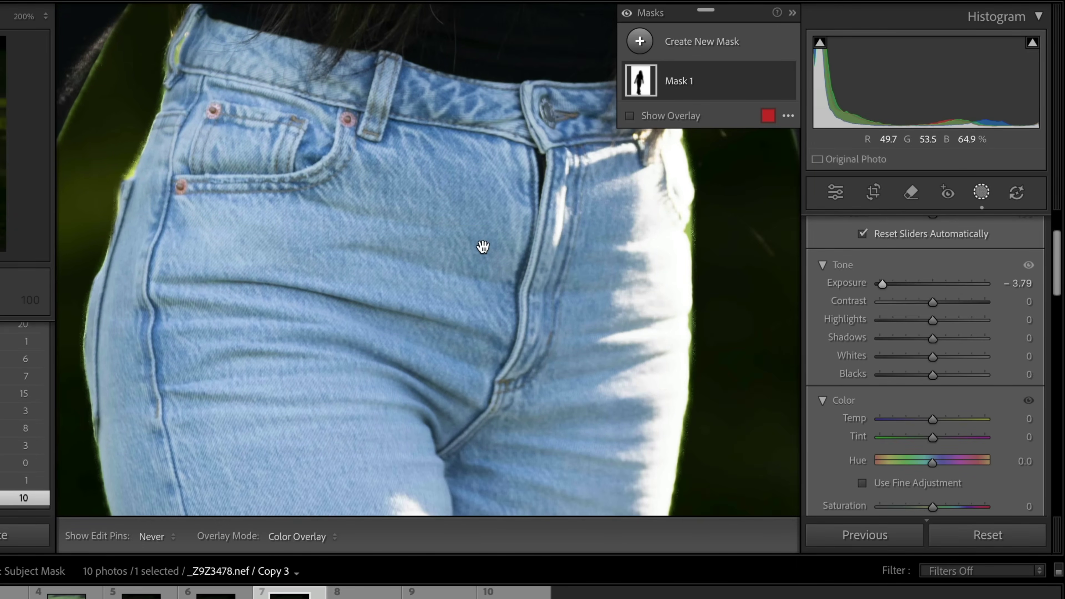
{"action": "left_click_drag", "start_coordinate": [482, 250], "coordinate": [370, 347]}
{"action": "left_click_drag", "start_coordinate": [394, 304], "coordinate": [325, 420]}
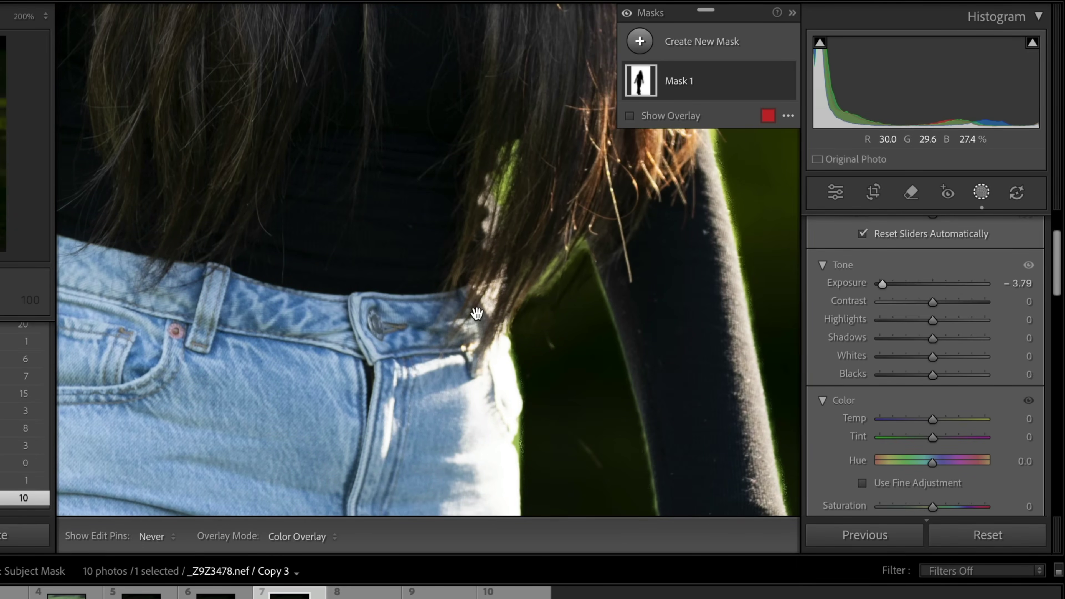
{"action": "left_click_drag", "start_coordinate": [313, 360], "coordinate": [543, 233]}
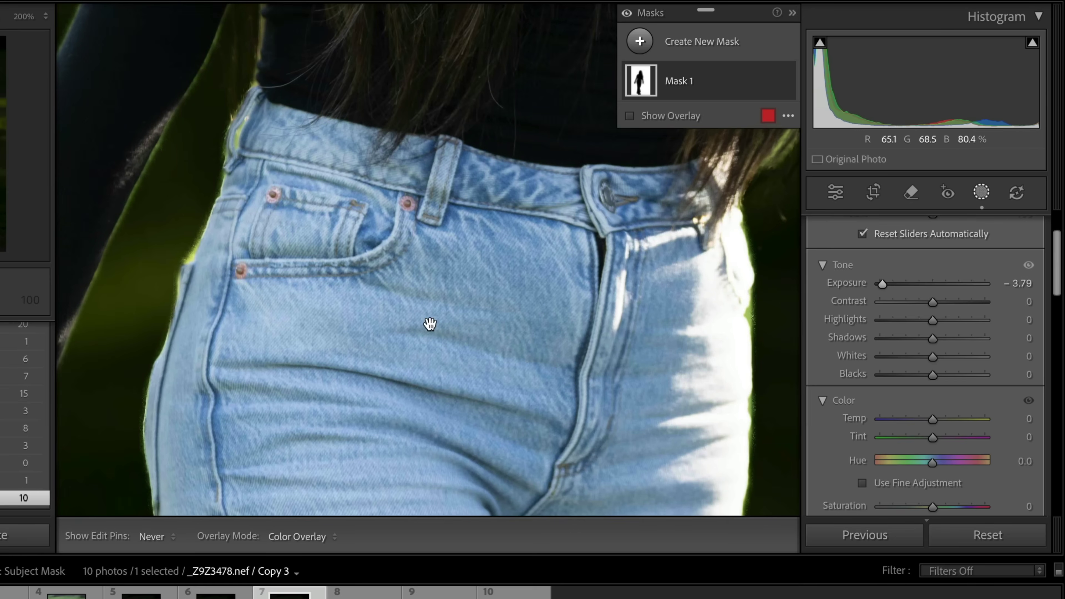
{"action": "left_click_drag", "start_coordinate": [428, 324], "coordinate": [488, 211]}
{"action": "key", "text": "ctrl+z"}
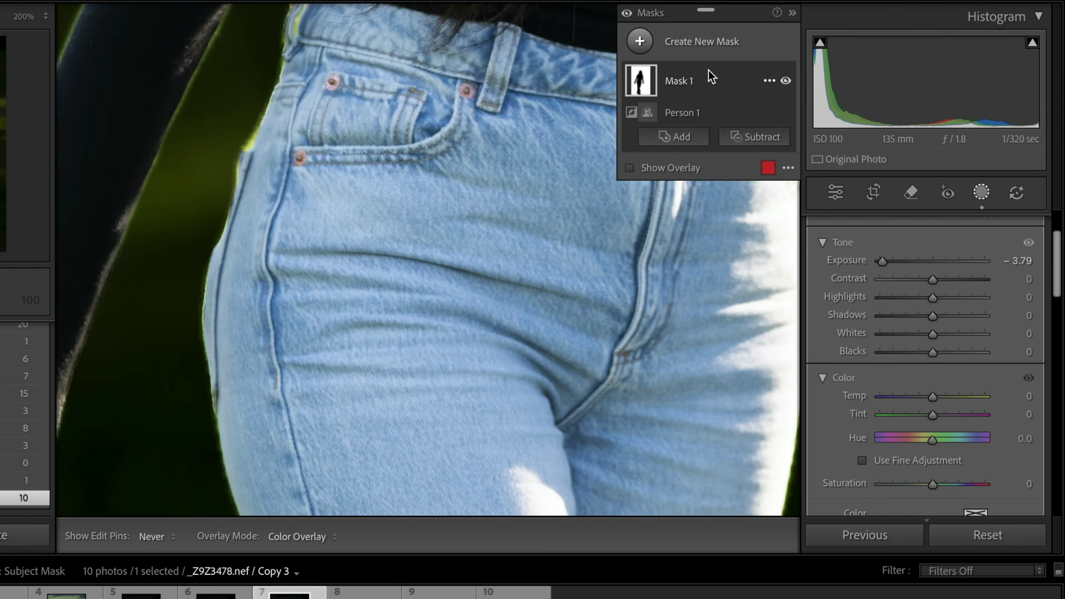
Step: Add a Brush component to Mask 1 and paint out the green fringe along the hair edge
{"action": "left_click", "coordinate": [672, 138]}
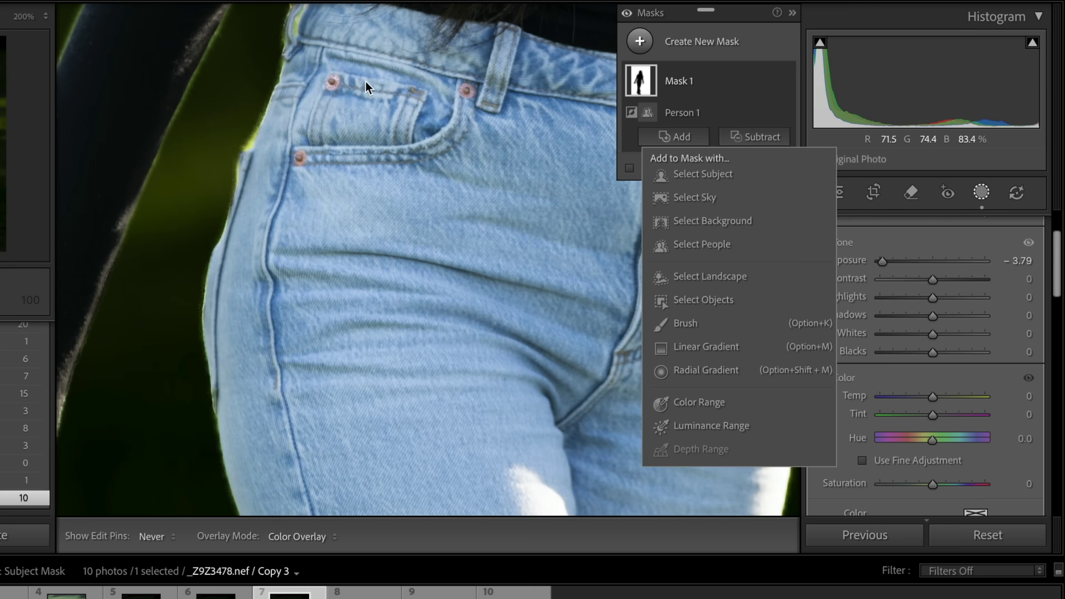
{"action": "left_click", "coordinate": [661, 324]}
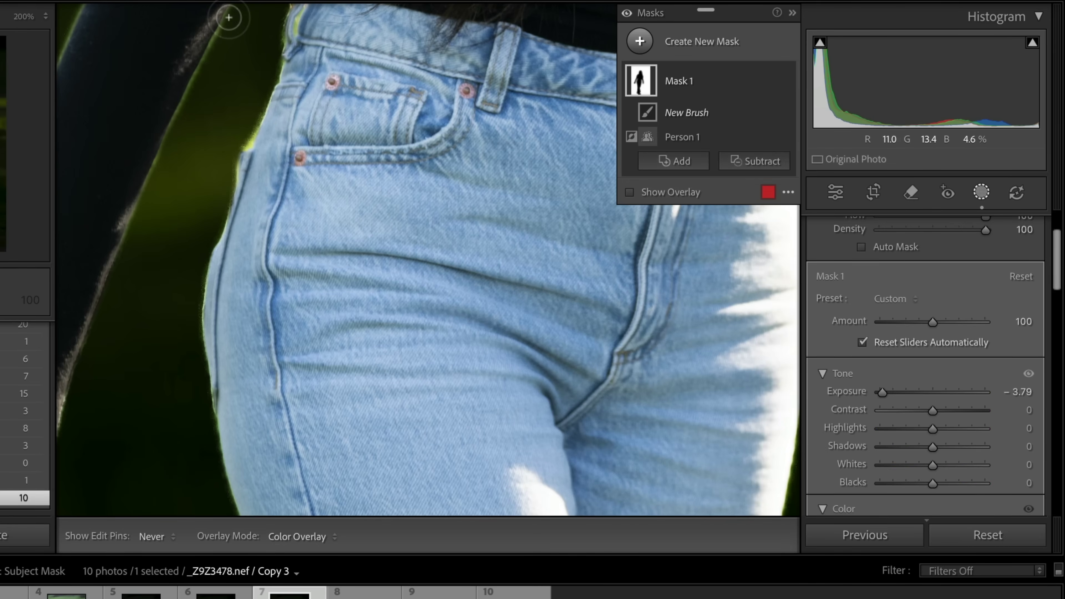
{"action": "mouse_move", "coordinate": [226, 14]}
{"action": "left_mouse_down"}
{"action": "mouse_move", "coordinate": [124, 233]}
{"action": "mouse_move", "coordinate": [136, 216]}
{"action": "left_mouse_up"}
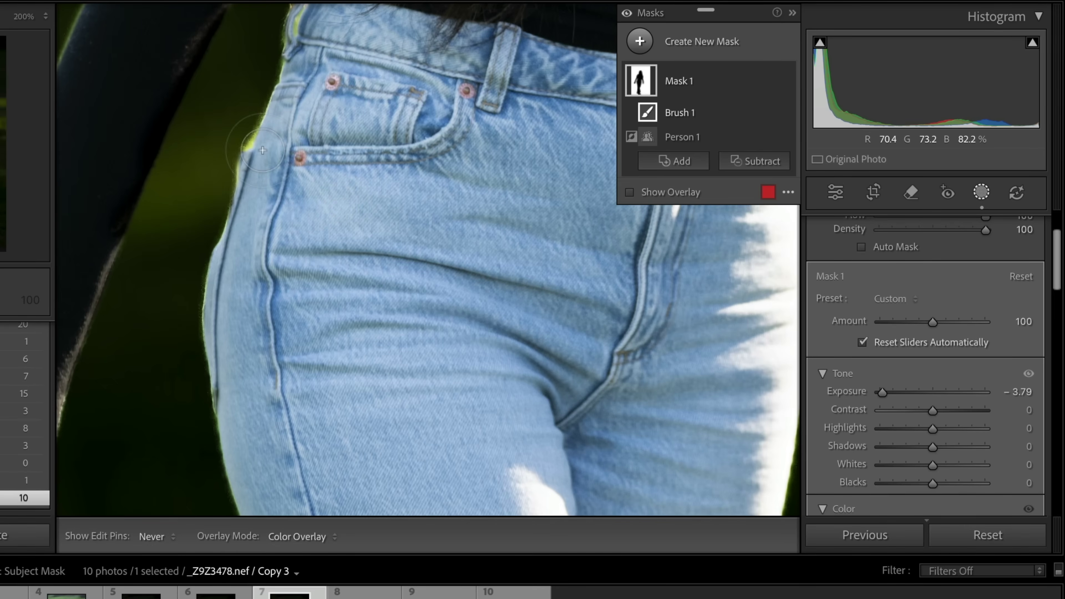
{"action": "left_click_drag", "start_coordinate": [251, 146], "coordinate": [276, 142]}
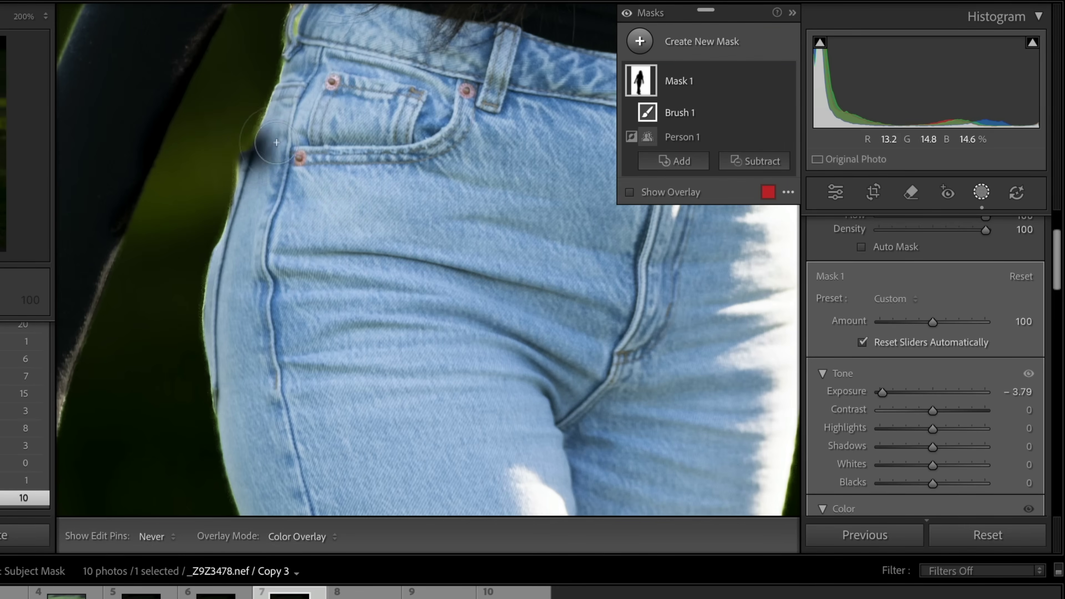
{"action": "key", "text": "ctrl+z"}
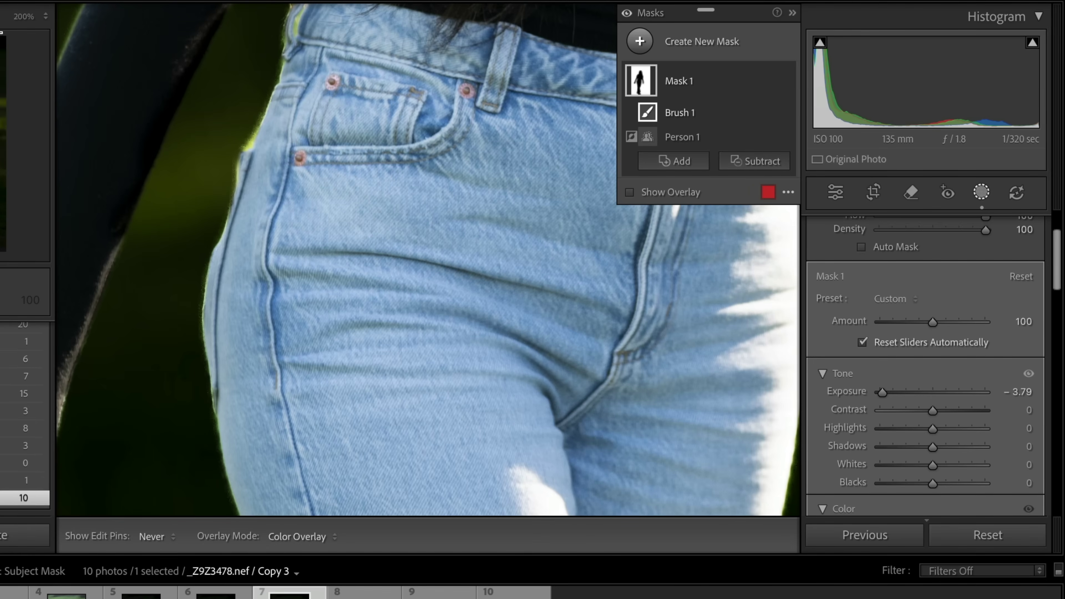
{"action": "key", "text": "z"}
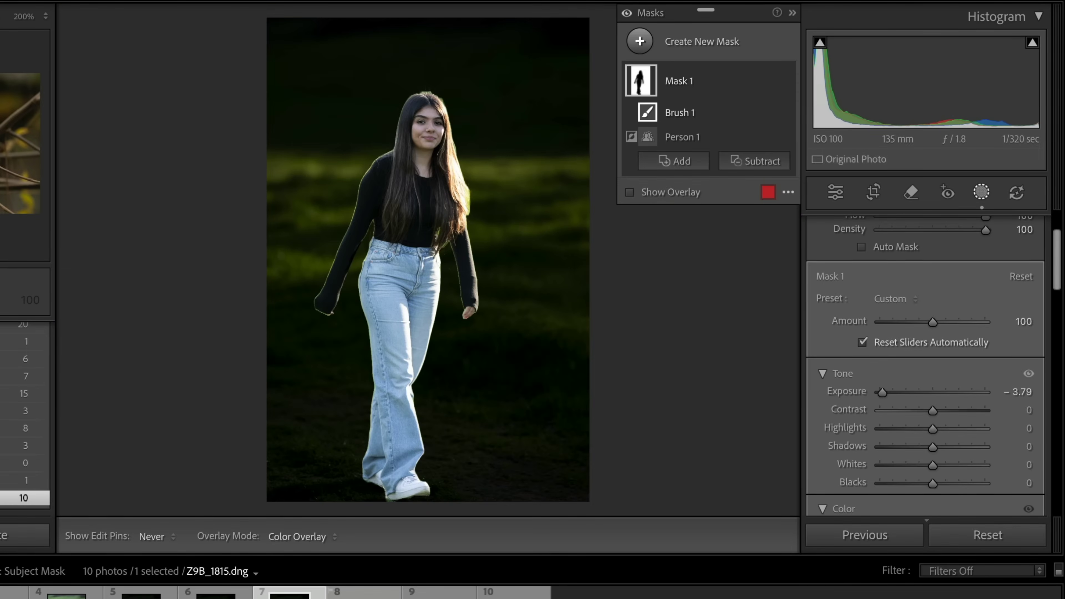
Step: Open the squirrel photo Z9B_1815.dng, apply a Subject mask, and make a virtual copy
{"action": "left_click", "coordinate": [363, 593]}
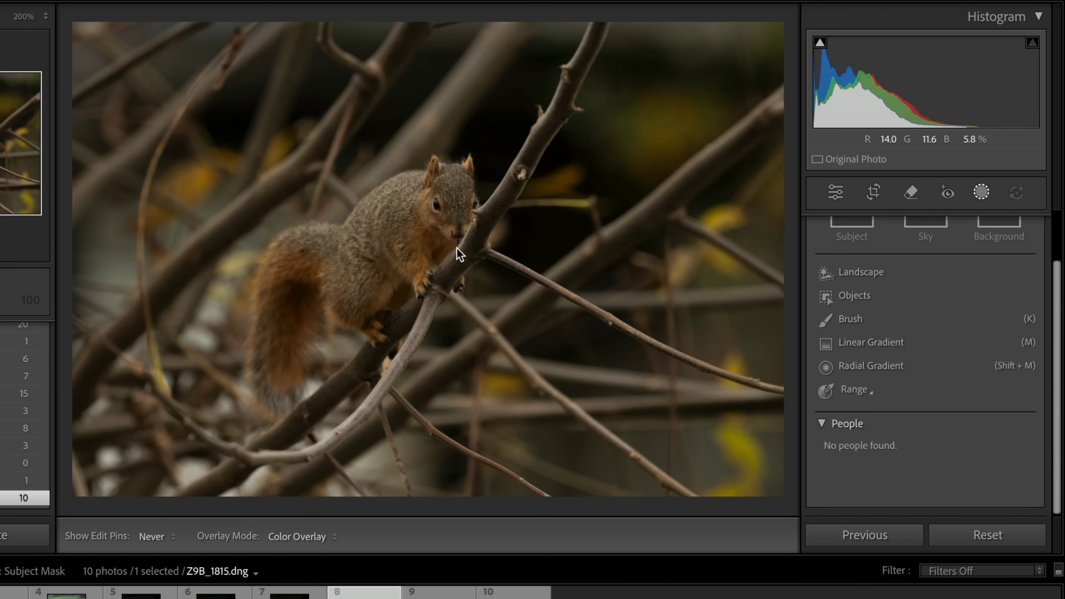
{"action": "scroll", "coordinate": [883, 299], "scroll_direction": "up", "scroll_amount": 3}
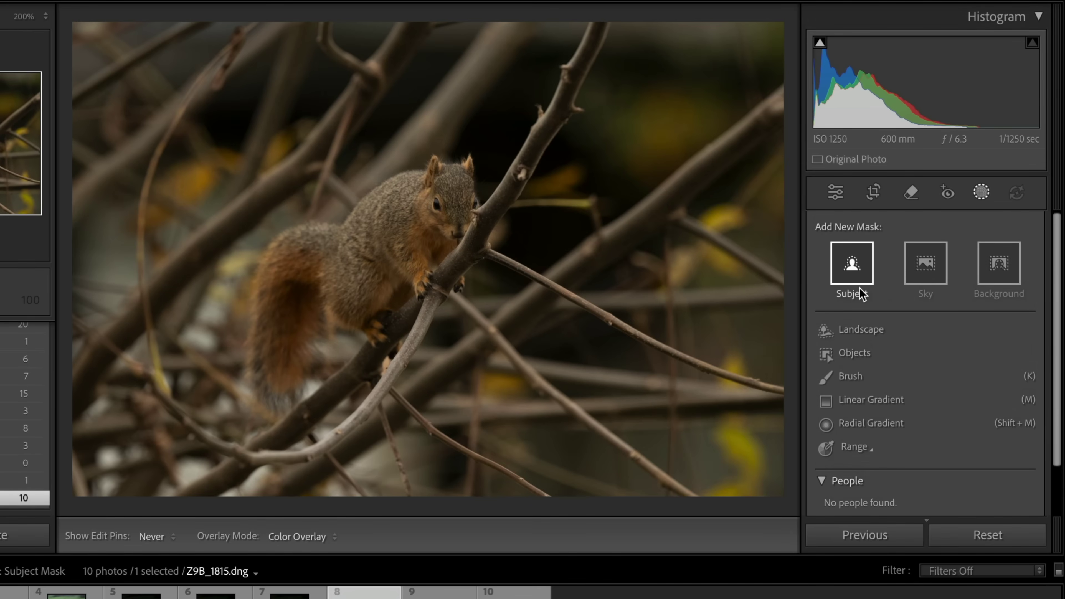
{"action": "left_click", "coordinate": [858, 270]}
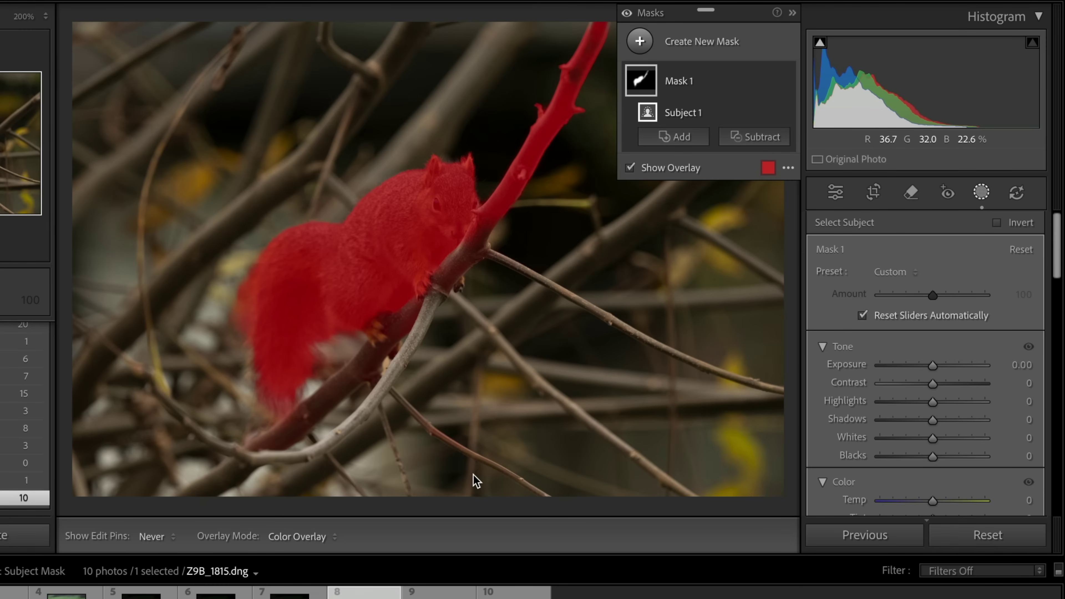
{"action": "key", "text": "ctrl+apostrophe"}
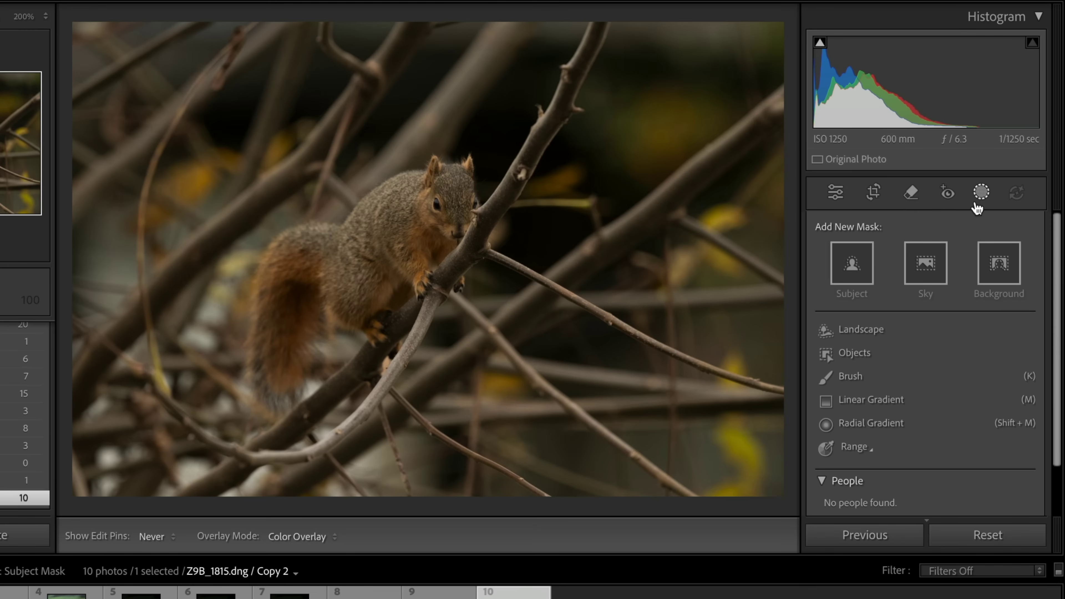
Step: Select the squirrel with a Select Objects mask and inspect its fur and claws at 200%
{"action": "left_click", "coordinate": [831, 353]}
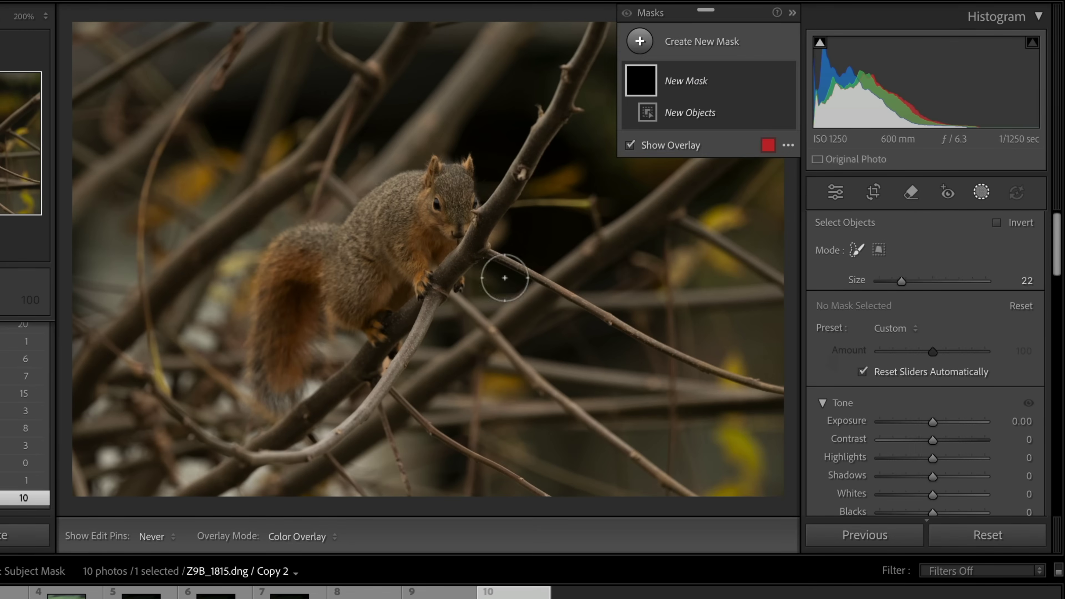
{"action": "mouse_move", "coordinate": [453, 219]}
{"action": "left_mouse_down"}
{"action": "mouse_move", "coordinate": [474, 197]}
{"action": "mouse_move", "coordinate": [451, 167]}
{"action": "mouse_move", "coordinate": [354, 228]}
{"action": "mouse_move", "coordinate": [289, 243]}
{"action": "mouse_move", "coordinate": [238, 338]}
{"action": "mouse_move", "coordinate": [237, 358]}
{"action": "mouse_move", "coordinate": [282, 414]}
{"action": "mouse_move", "coordinate": [318, 355]}
{"action": "mouse_move", "coordinate": [328, 277]}
{"action": "mouse_move", "coordinate": [327, 313]}
{"action": "mouse_move", "coordinate": [373, 327]}
{"action": "mouse_move", "coordinate": [373, 283]}
{"action": "mouse_move", "coordinate": [414, 276]}
{"action": "mouse_move", "coordinate": [454, 215]}
{"action": "mouse_move", "coordinate": [329, 264]}
{"action": "mouse_move", "coordinate": [295, 311]}
{"action": "left_mouse_up"}
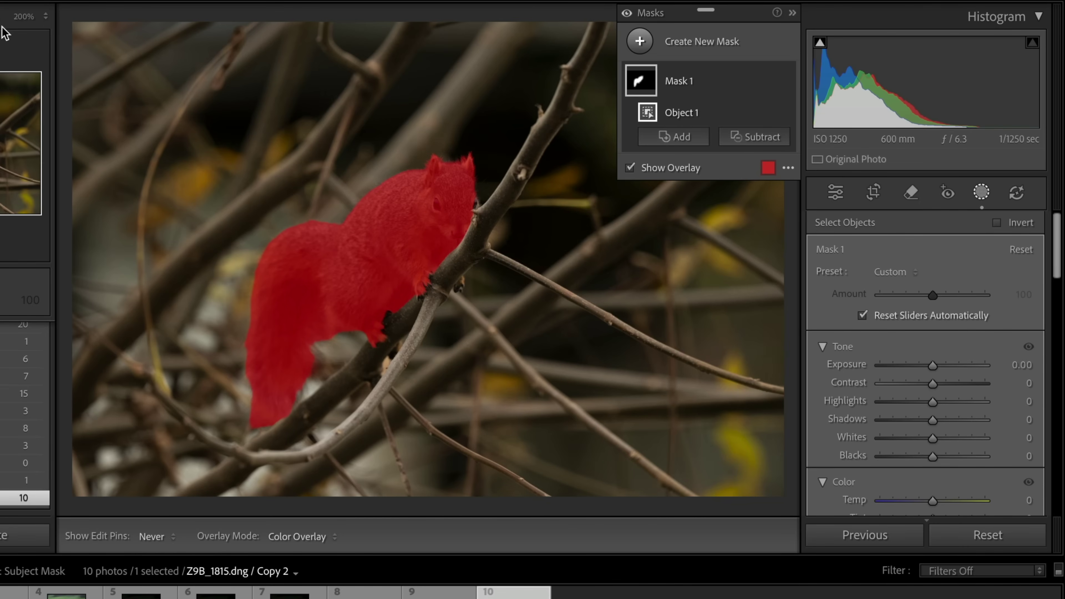
{"action": "left_click", "coordinate": [404, 295]}
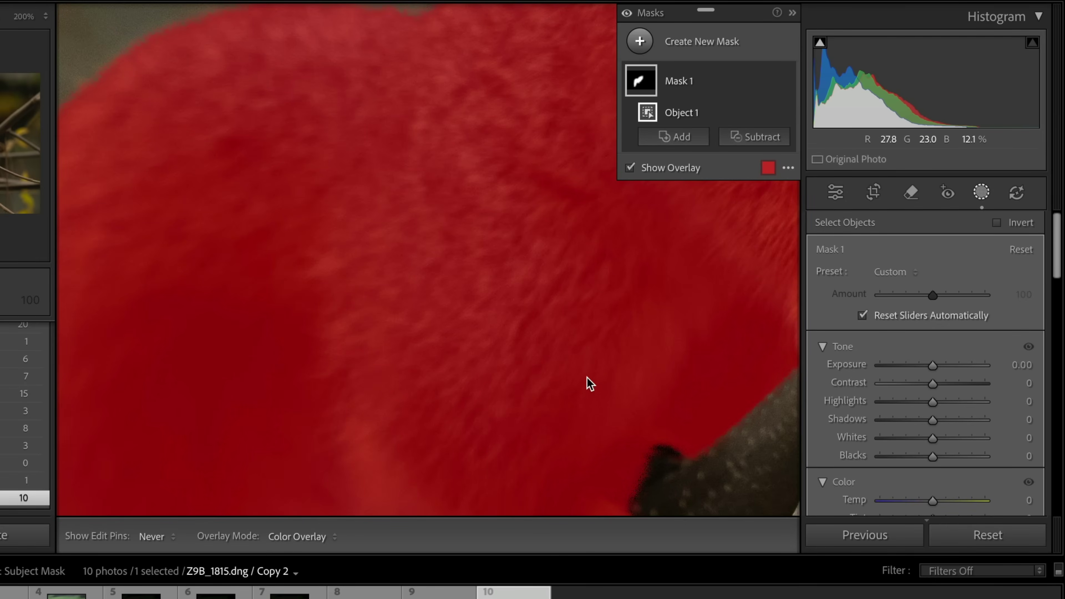
{"action": "left_click_drag", "start_coordinate": [590, 367], "coordinate": [252, 164]}
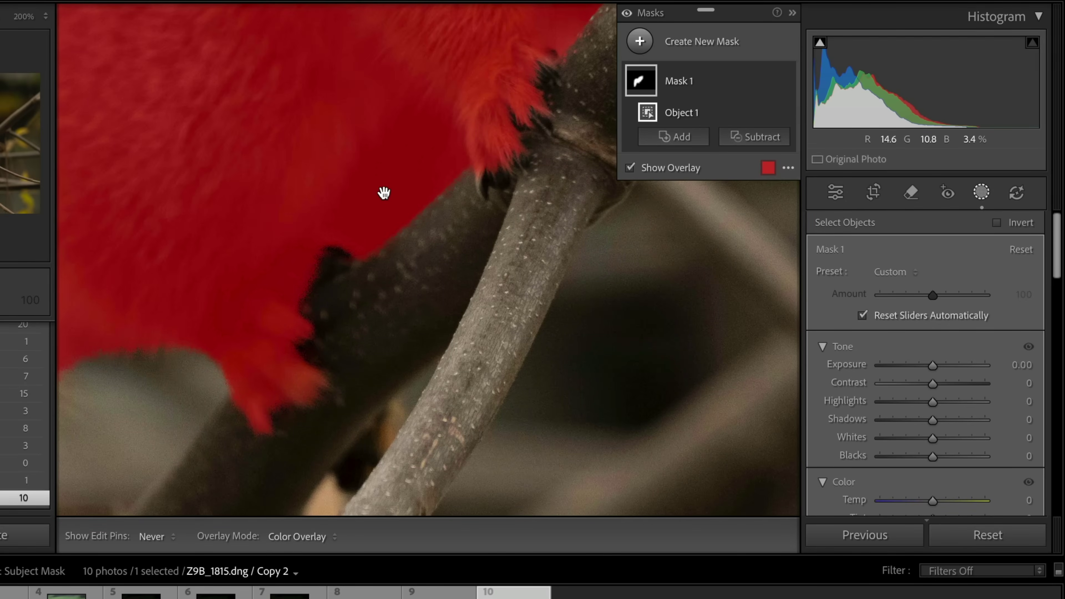
{"action": "left_click_drag", "start_coordinate": [384, 193], "coordinate": [163, 324]}
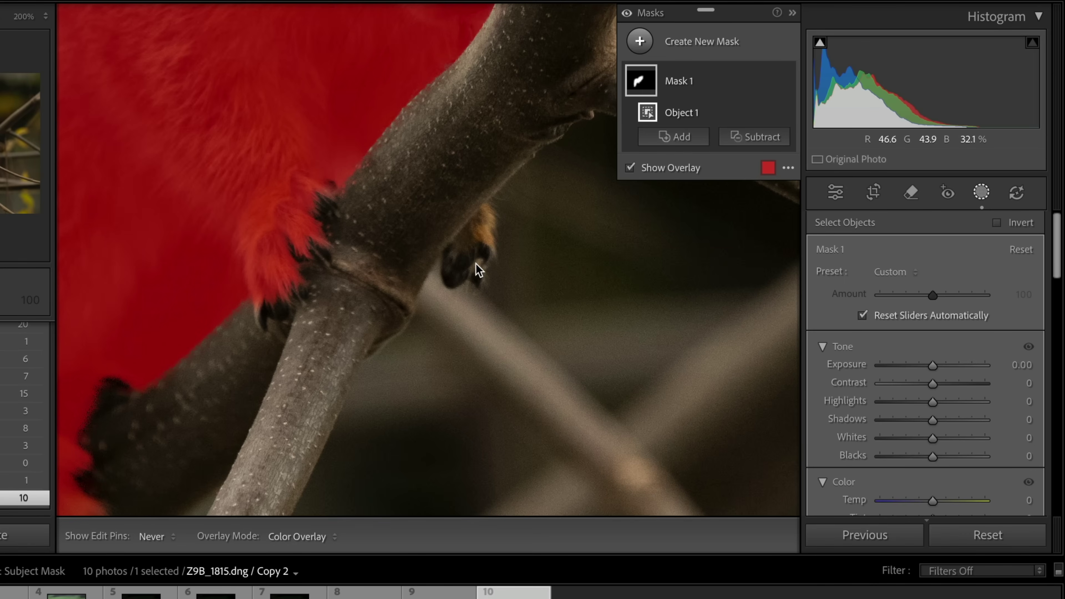
{"action": "left_click", "coordinate": [682, 139]}
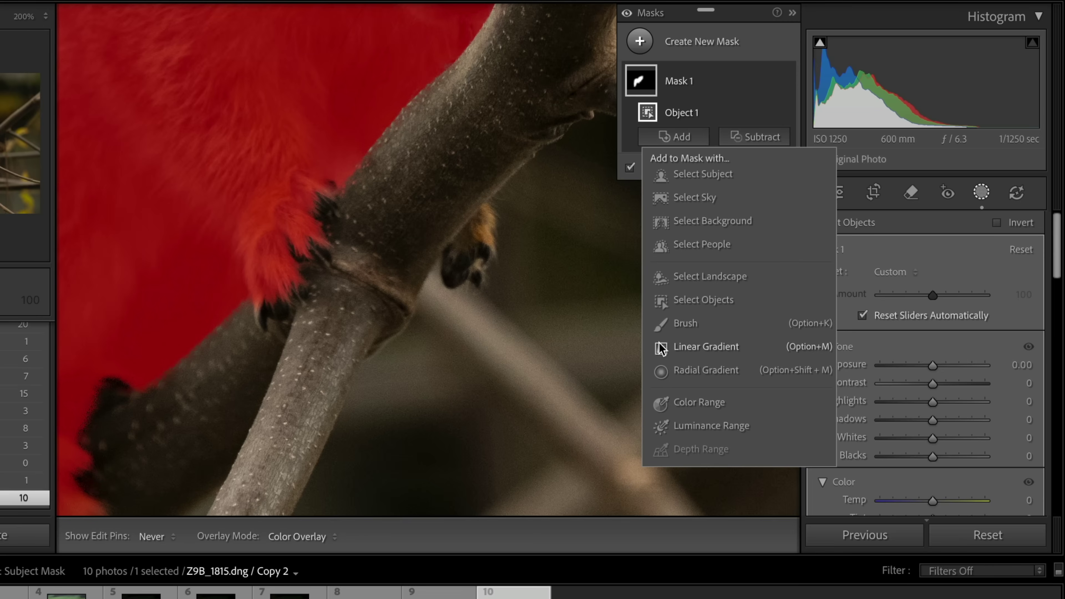
Step: Add Object 2 to Mask 1 by painting over the squirrel's claw
{"action": "left_click", "coordinate": [661, 300]}
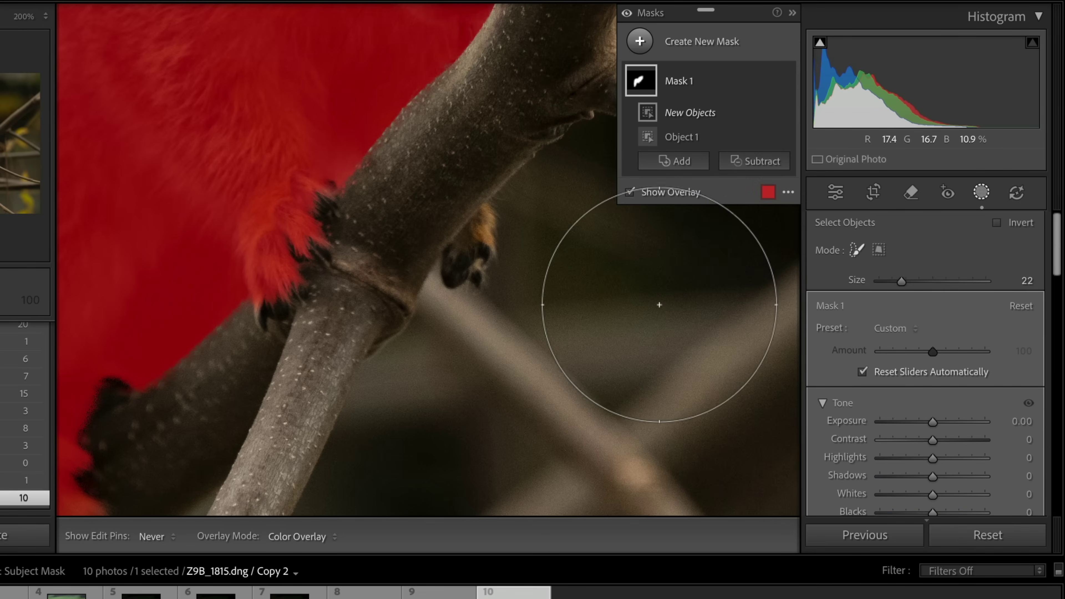
{"action": "scroll", "coordinate": [601, 310], "scroll_direction": "down", "scroll_amount": 4}
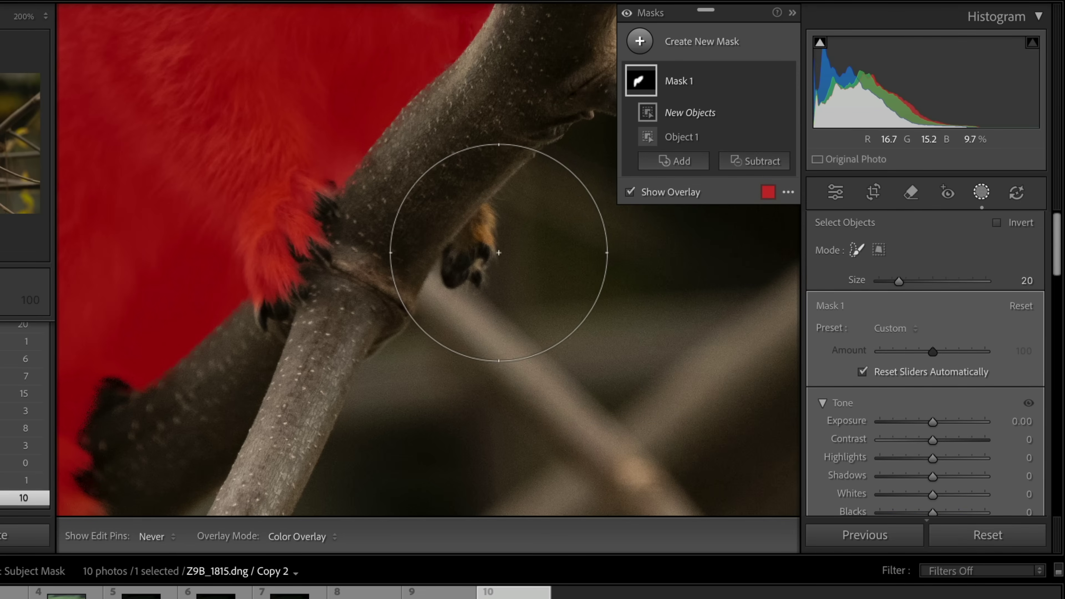
{"action": "scroll", "coordinate": [472, 259], "scroll_direction": "down", "scroll_amount": 8}
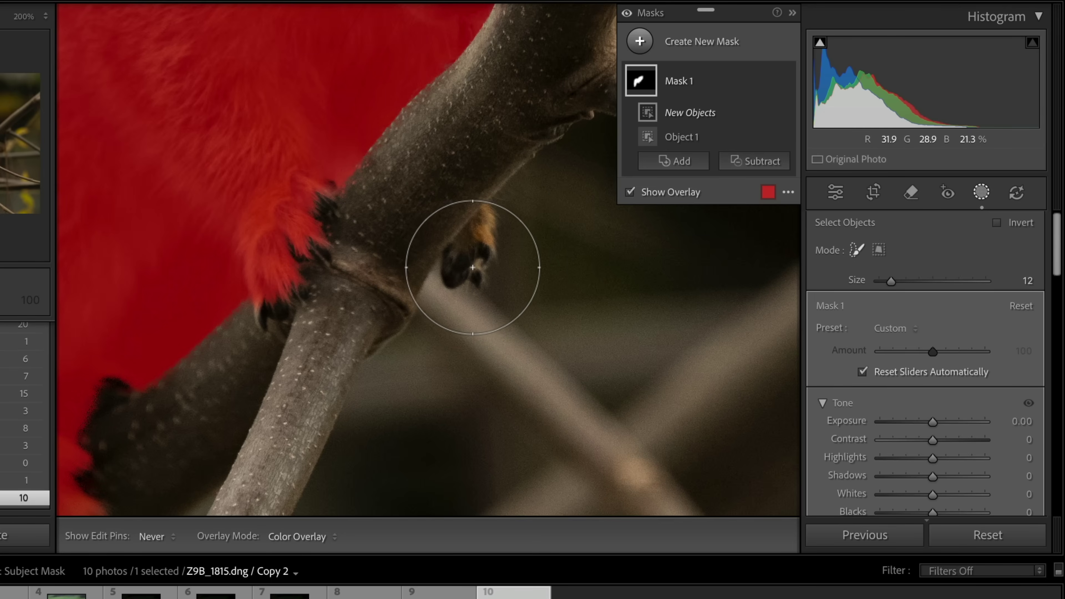
{"action": "scroll", "coordinate": [474, 268], "scroll_direction": "down", "scroll_amount": 5}
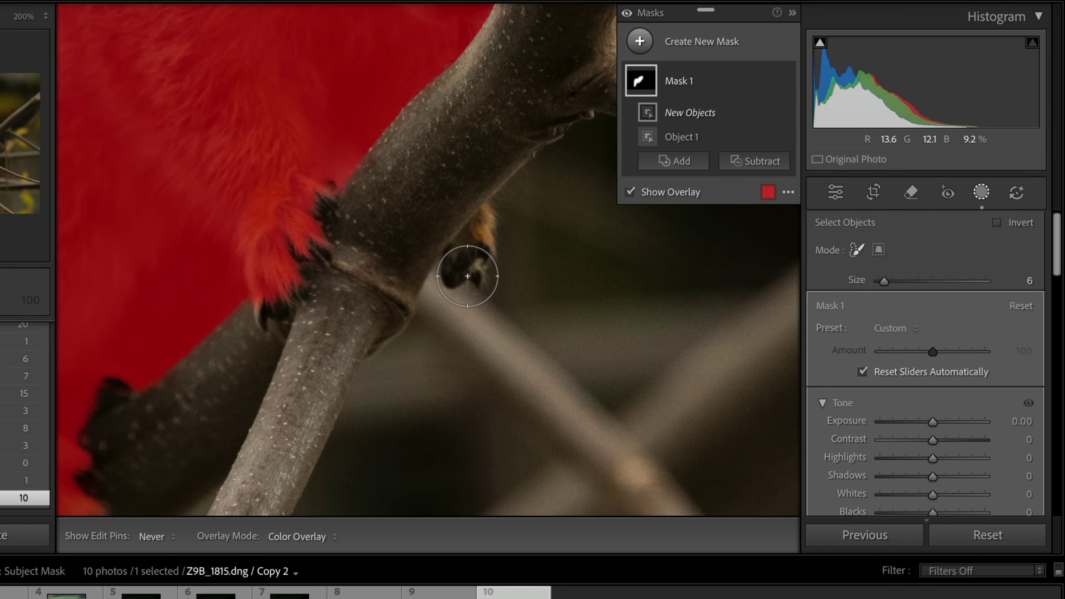
{"action": "scroll", "coordinate": [464, 276], "scroll_direction": "down", "scroll_amount": 1}
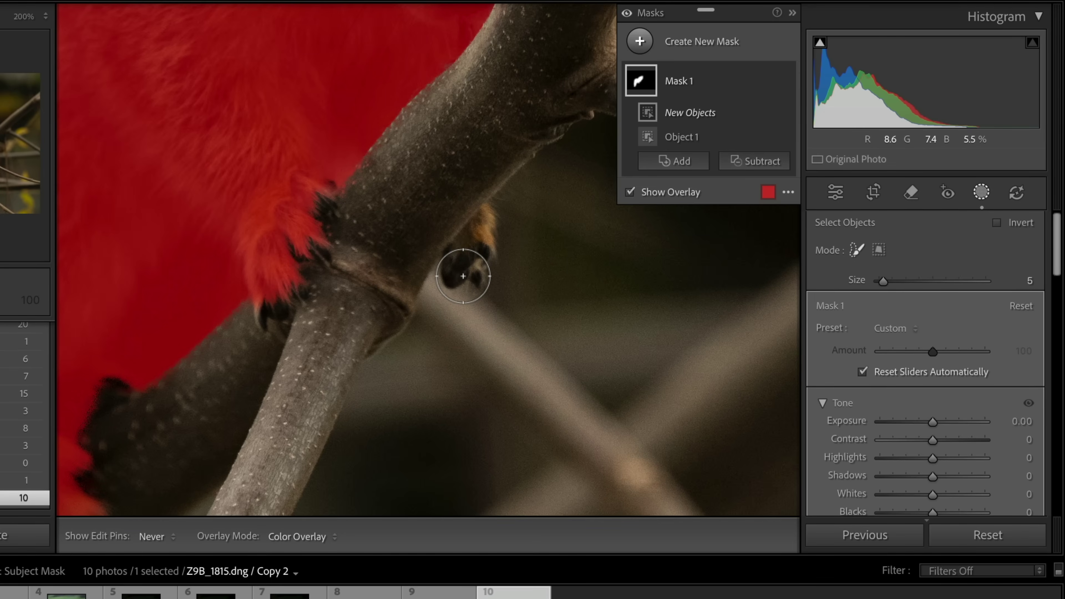
{"action": "left_click_drag", "start_coordinate": [463, 276], "coordinate": [493, 226]}
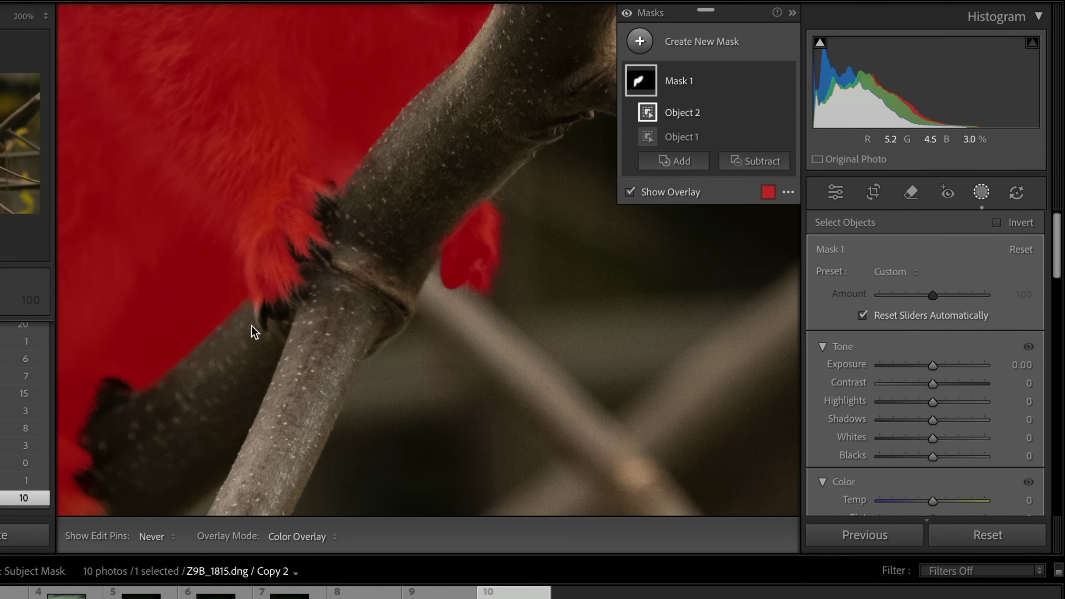
Step: Add Object 3 with a smaller brush where the claw meets the branch
{"action": "left_click", "coordinate": [671, 163]}
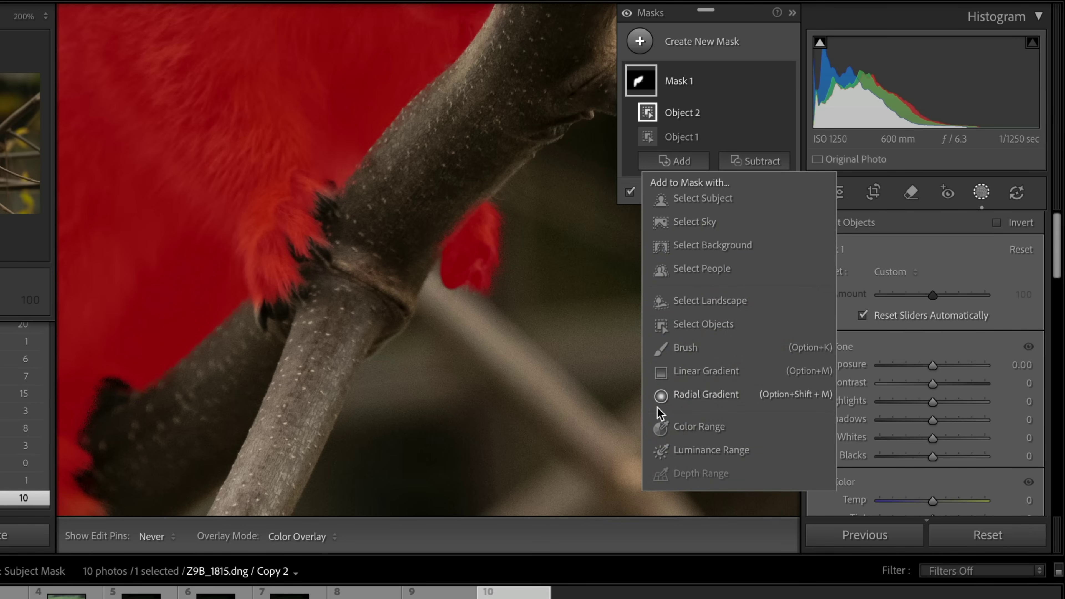
{"action": "left_click", "coordinate": [664, 328]}
{"action": "key", "text": "bracketleft"}
{"action": "key", "text": "bracketleft"}
{"action": "key", "text": "bracketleft"}
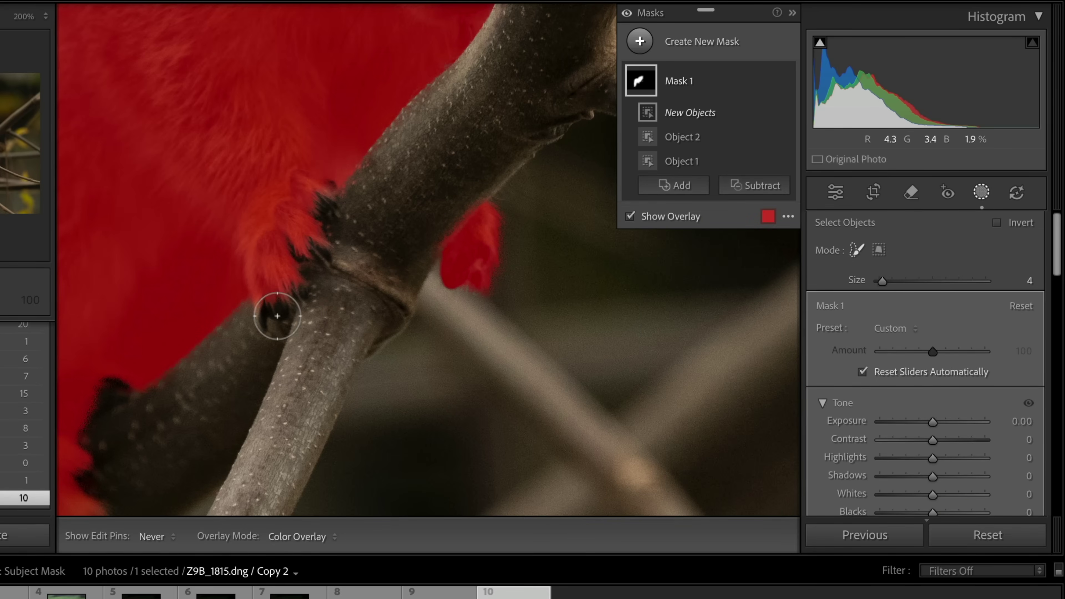
{"action": "left_click_drag", "start_coordinate": [272, 311], "coordinate": [263, 312]}
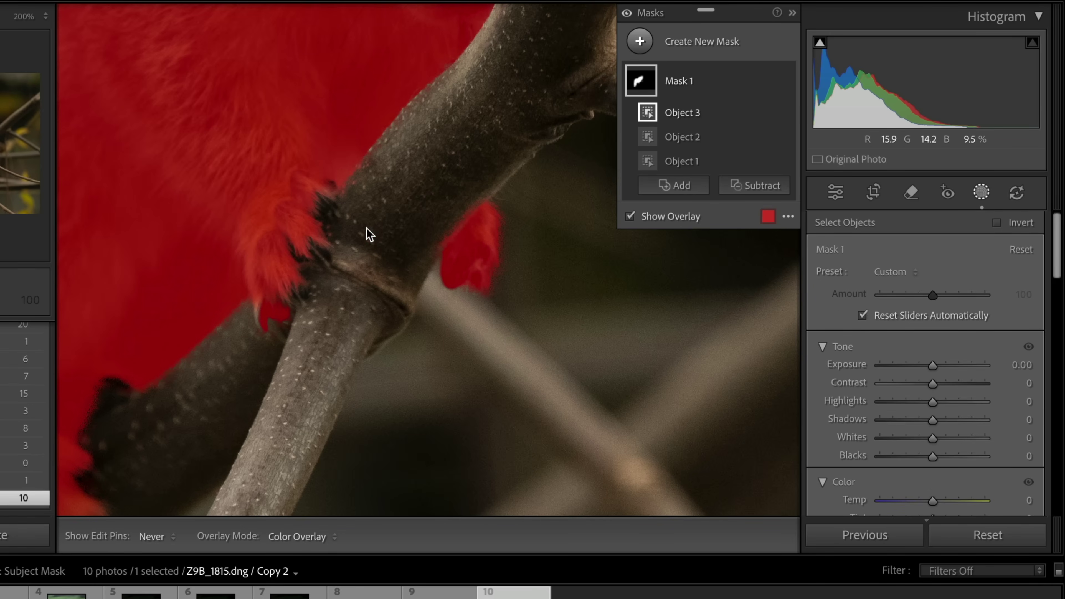
{"action": "scroll", "coordinate": [369, 234], "scroll_direction": "up", "scroll_amount": 10}
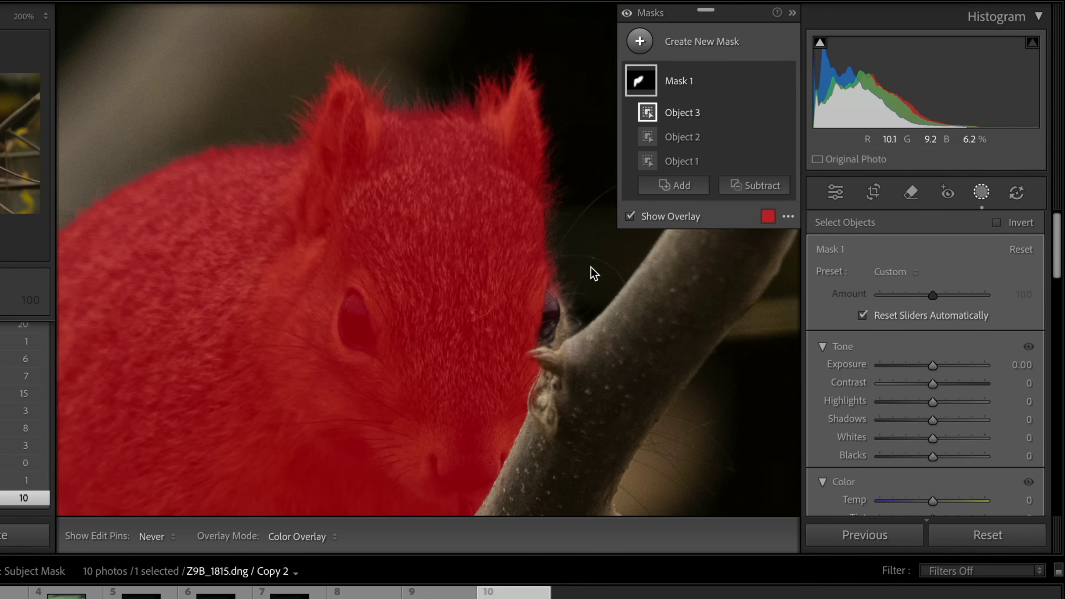
Step: Add Object 4 covering the fur edge beside the squirrel's head
{"action": "left_click", "coordinate": [671, 187]}
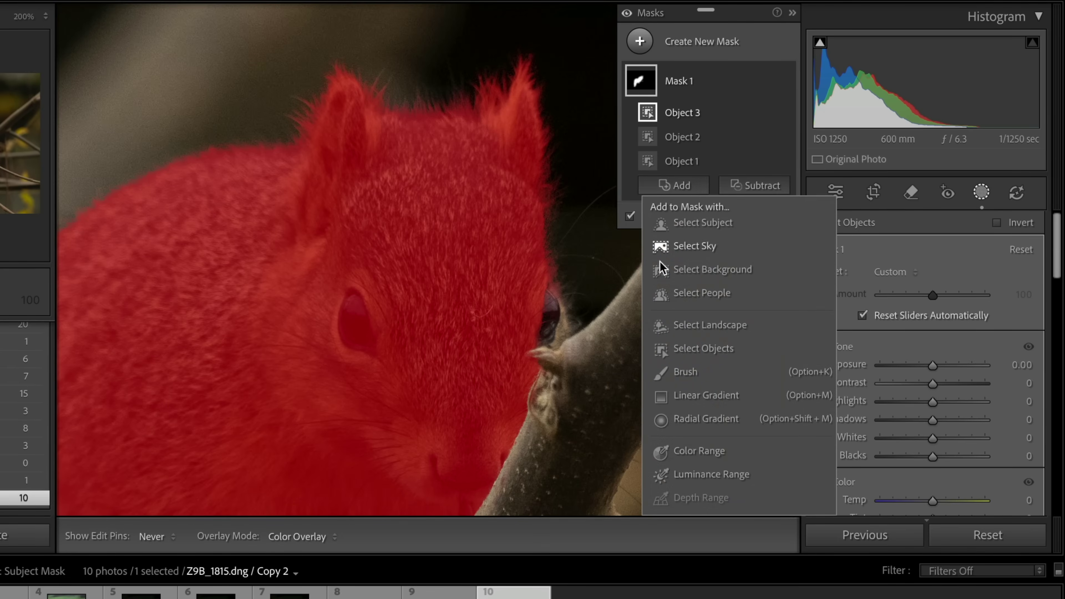
{"action": "left_click", "coordinate": [658, 357]}
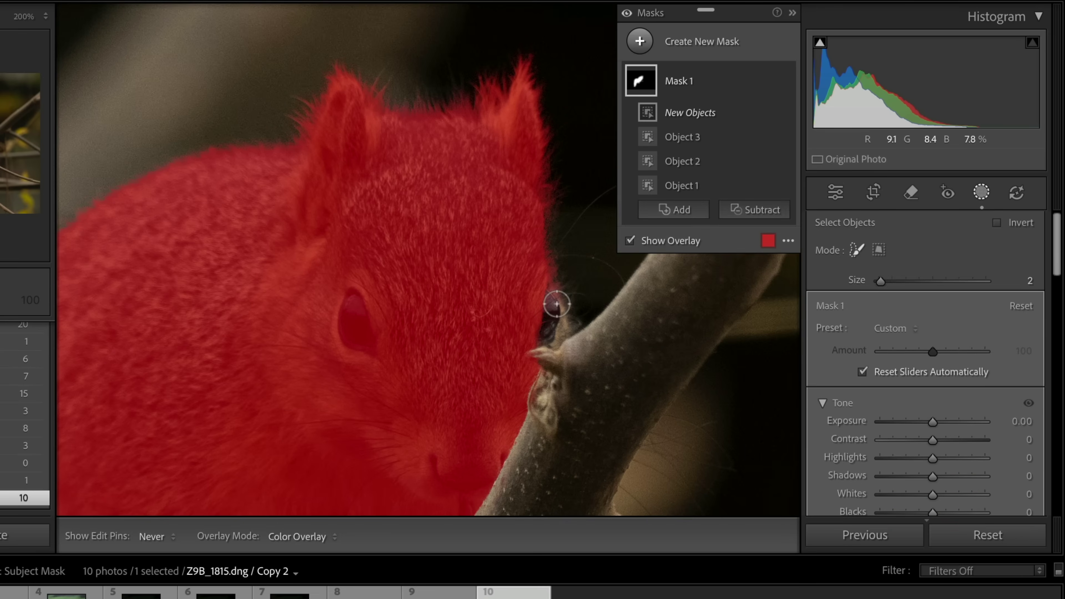
{"action": "mouse_move", "coordinate": [552, 299]}
{"action": "left_mouse_down"}
{"action": "mouse_move", "coordinate": [547, 338]}
{"action": "mouse_move", "coordinate": [564, 335]}
{"action": "mouse_move", "coordinate": [569, 316]}
{"action": "mouse_move", "coordinate": [545, 267]}
{"action": "left_mouse_up"}
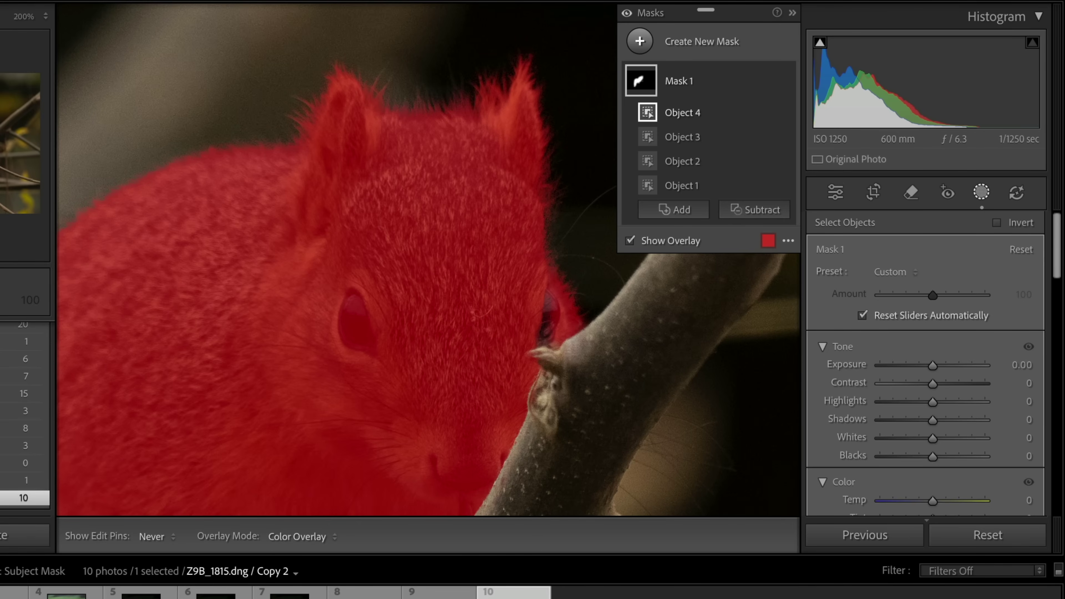
Step: Collapse Mask 1, invert it, and darken the background to -3.25 exposure
{"action": "key", "text": "z"}
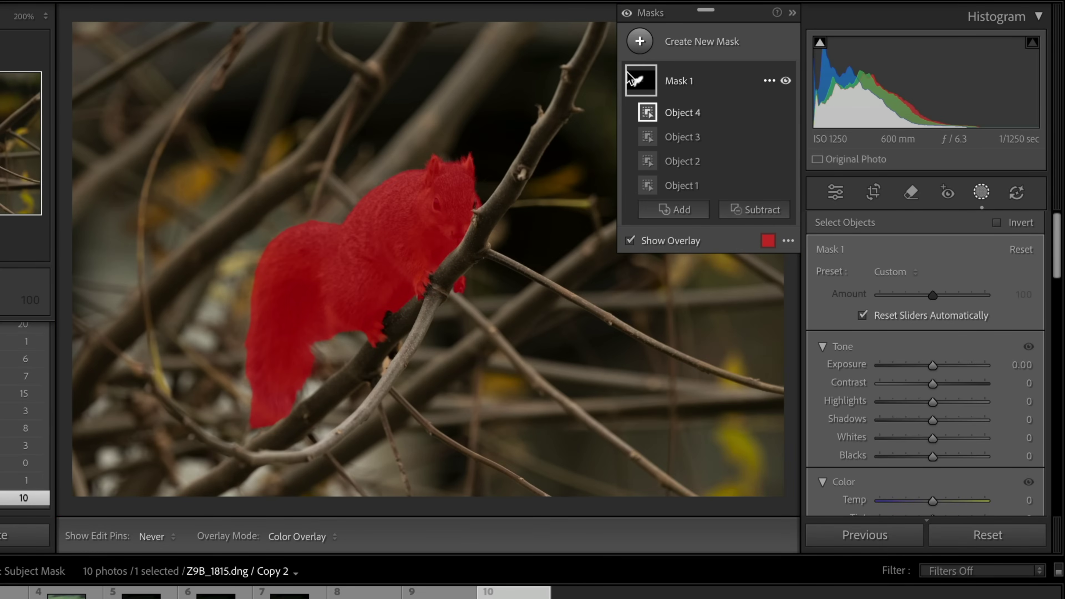
{"action": "left_click", "coordinate": [758, 88]}
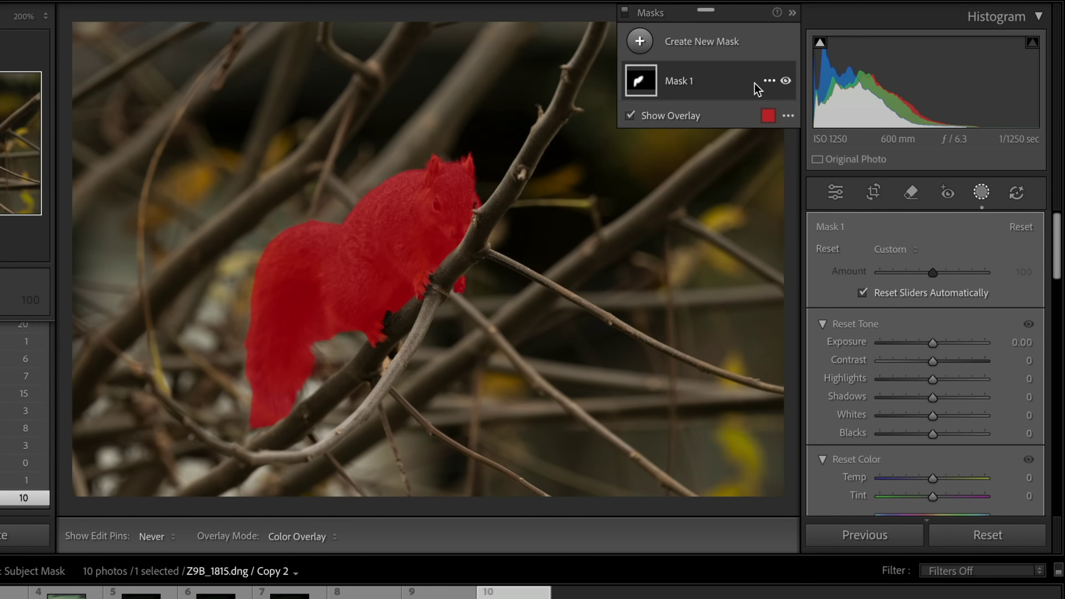
{"action": "key", "text": "apostrophe"}
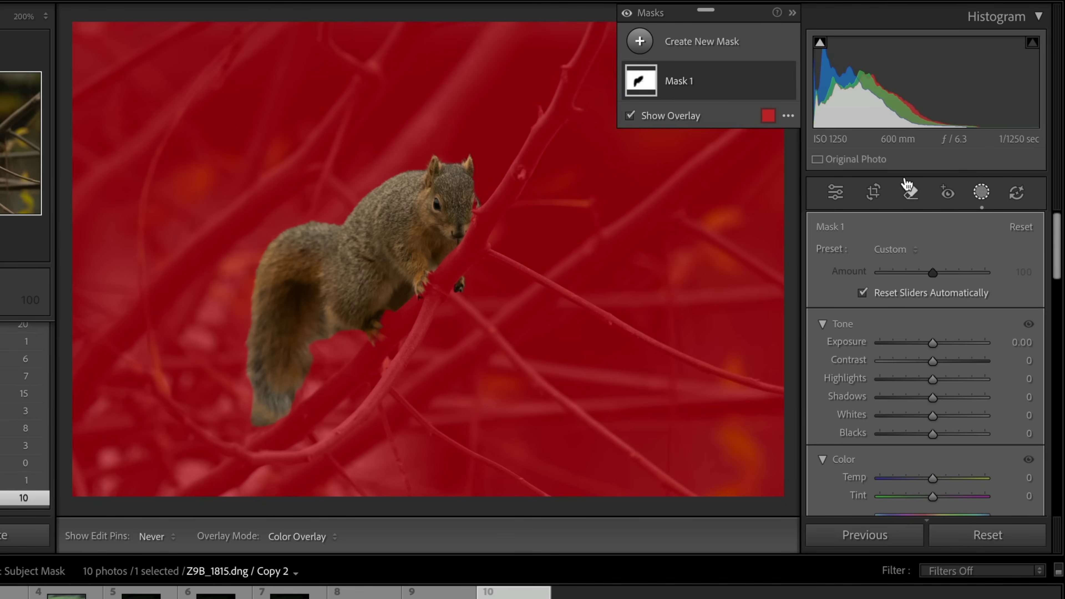
{"action": "left_click_drag", "start_coordinate": [935, 342], "coordinate": [884, 350]}
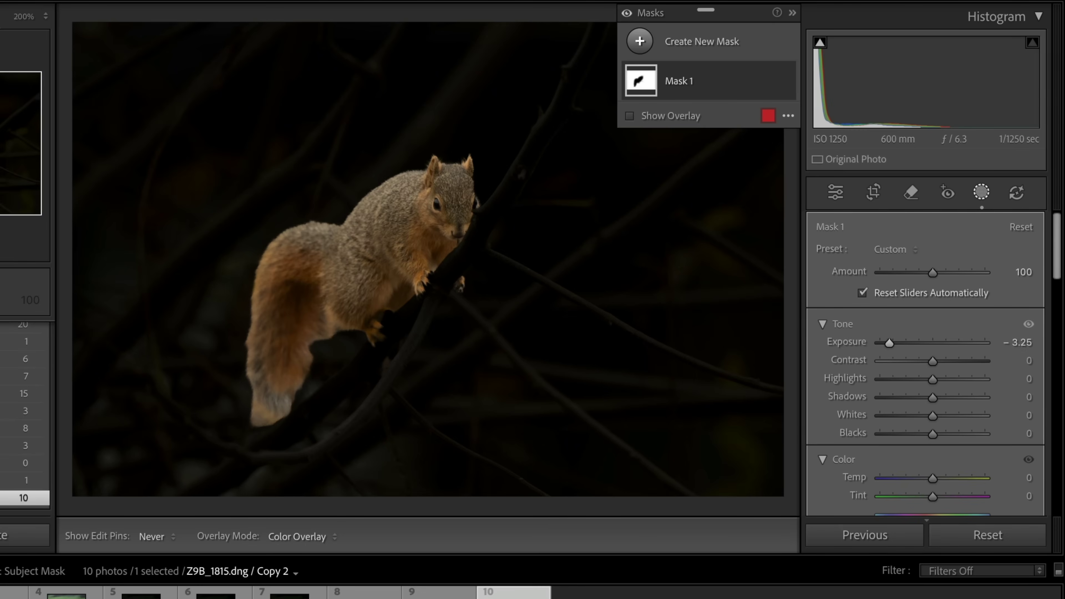
Step: Inspect the squirrel's head, paws, fur and tail edges up close against the dark background
{"action": "key", "text": "z"}
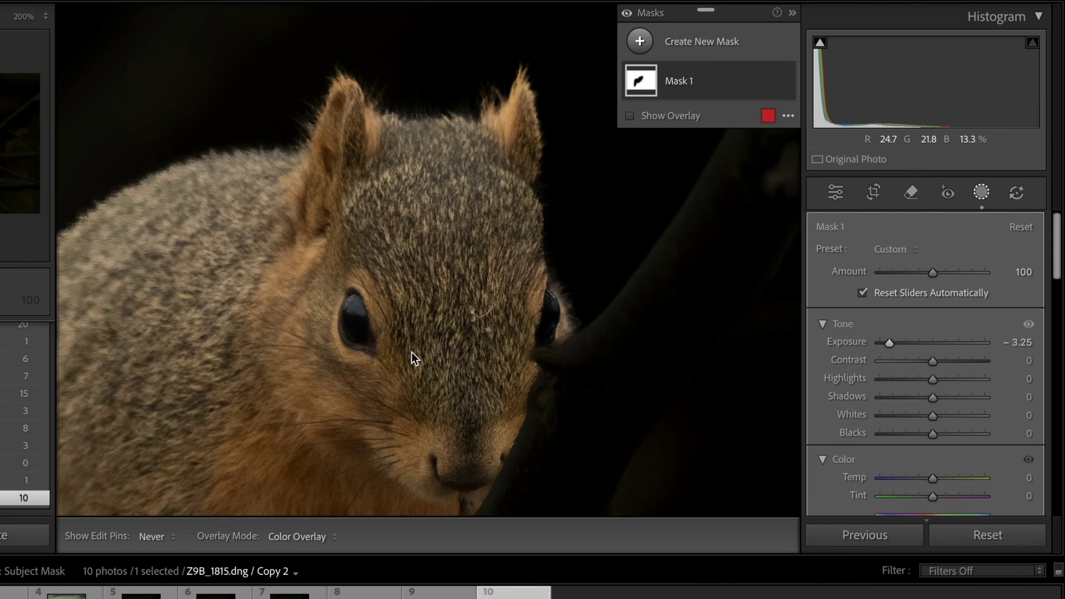
{"action": "left_click_drag", "start_coordinate": [417, 328], "coordinate": [478, 174]}
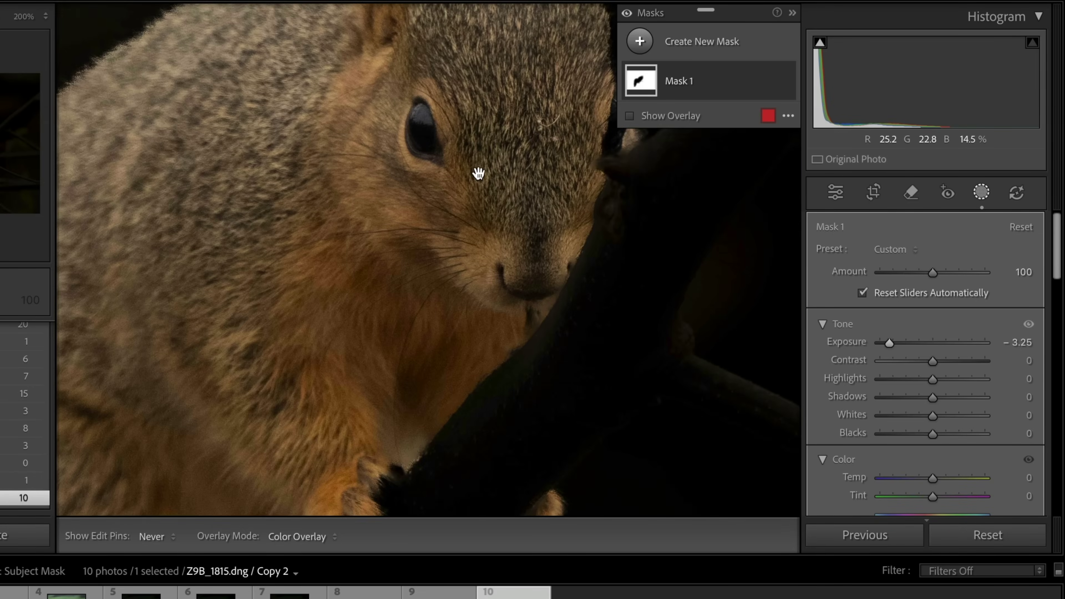
{"action": "scroll", "coordinate": [480, 274], "scroll_direction": "down", "scroll_amount": 10}
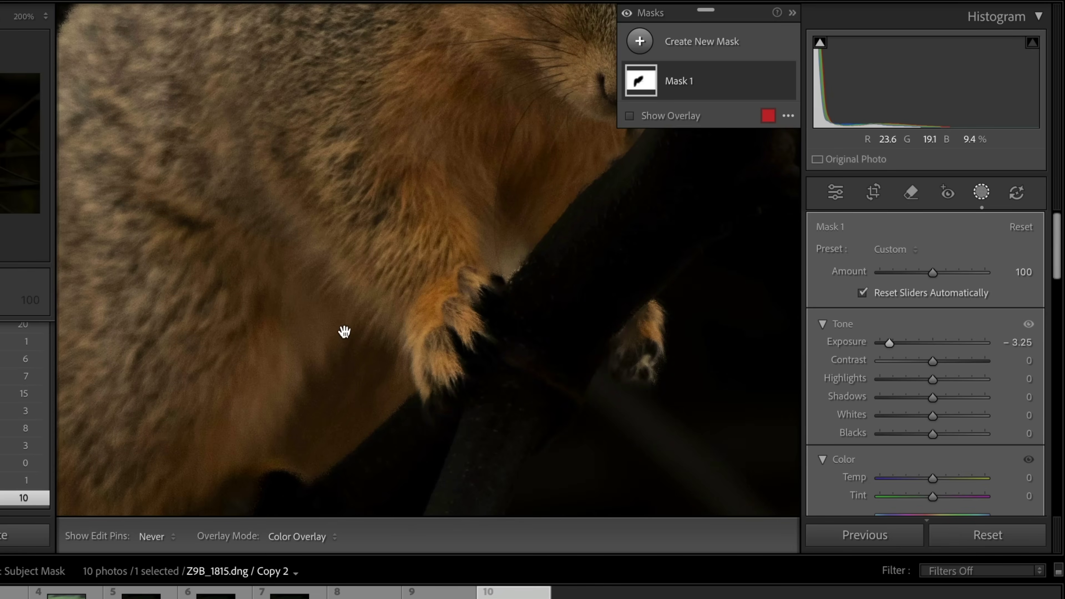
{"action": "left_click_drag", "start_coordinate": [344, 331], "coordinate": [426, 128]}
{"action": "left_click_drag", "start_coordinate": [363, 300], "coordinate": [316, 133]}
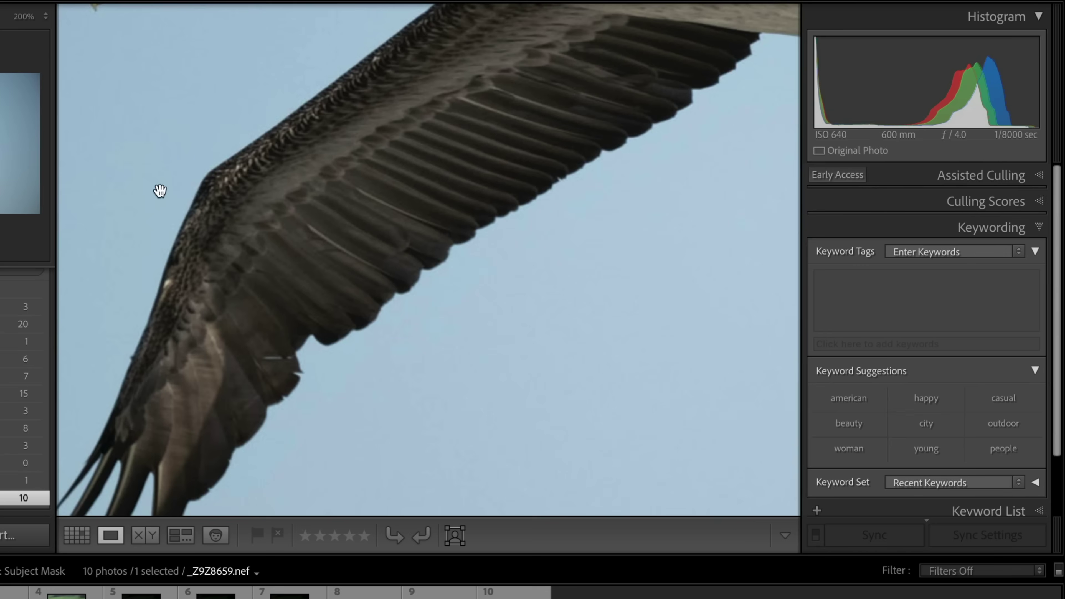
Step: Send the pelican photo _Z9B8659.nef to Adobe Photoshop 2026 via Edit In
{"action": "left_click", "coordinate": [241, 267]}
{"action": "right_click", "coordinate": [341, 227]}
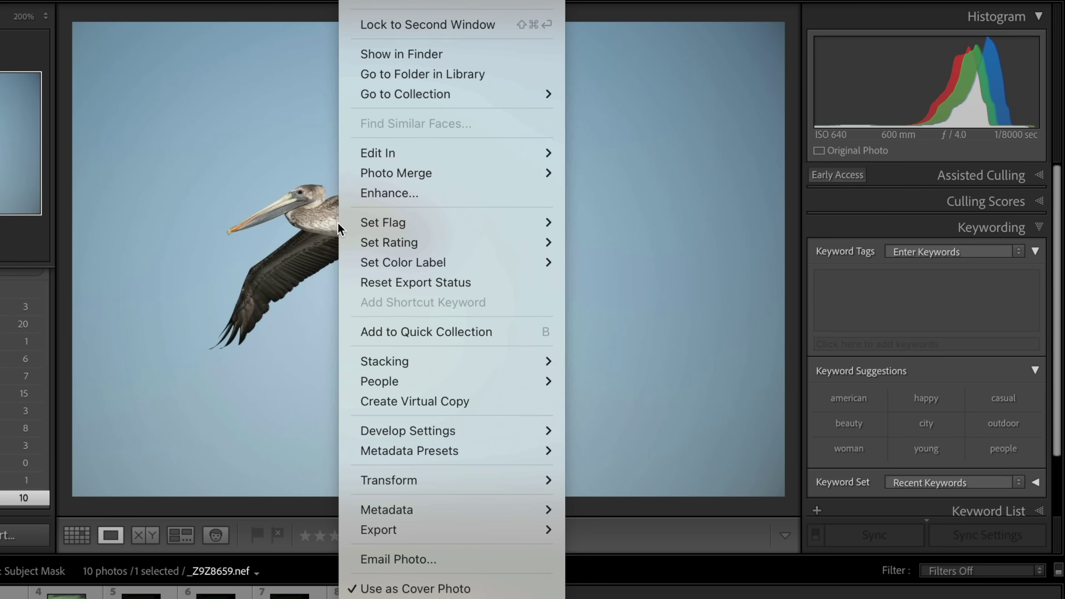
{"action": "mouse_move", "coordinate": [423, 152]}
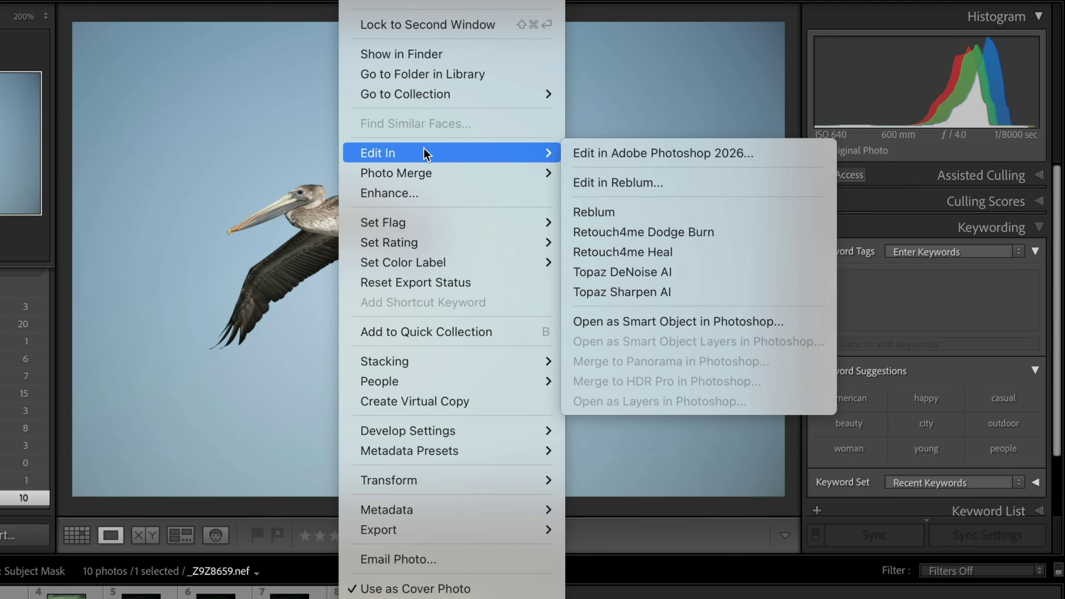
{"action": "left_click", "coordinate": [626, 147]}
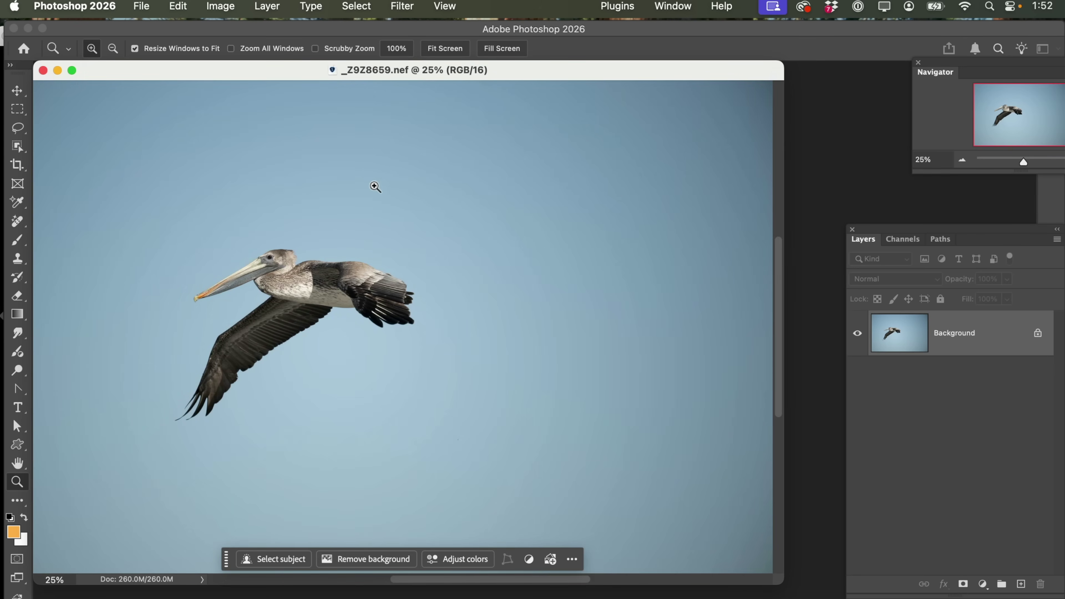
Step: Select the pelican with Select Subject using Cloud processing
{"action": "left_click_drag", "start_coordinate": [225, 70], "coordinate": [264, 78]}
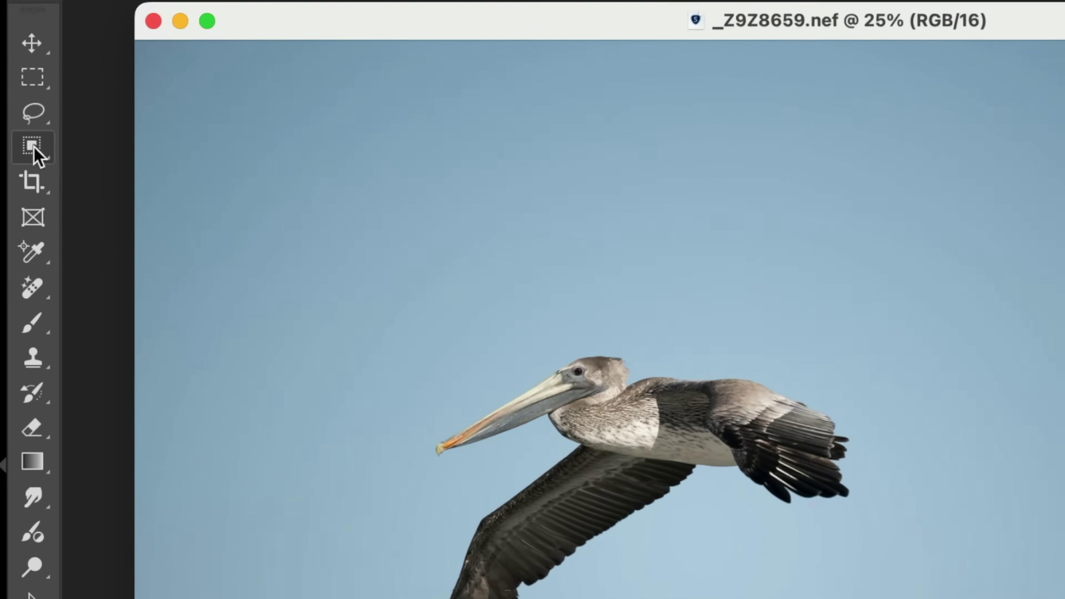
{"action": "left_click", "coordinate": [17, 147]}
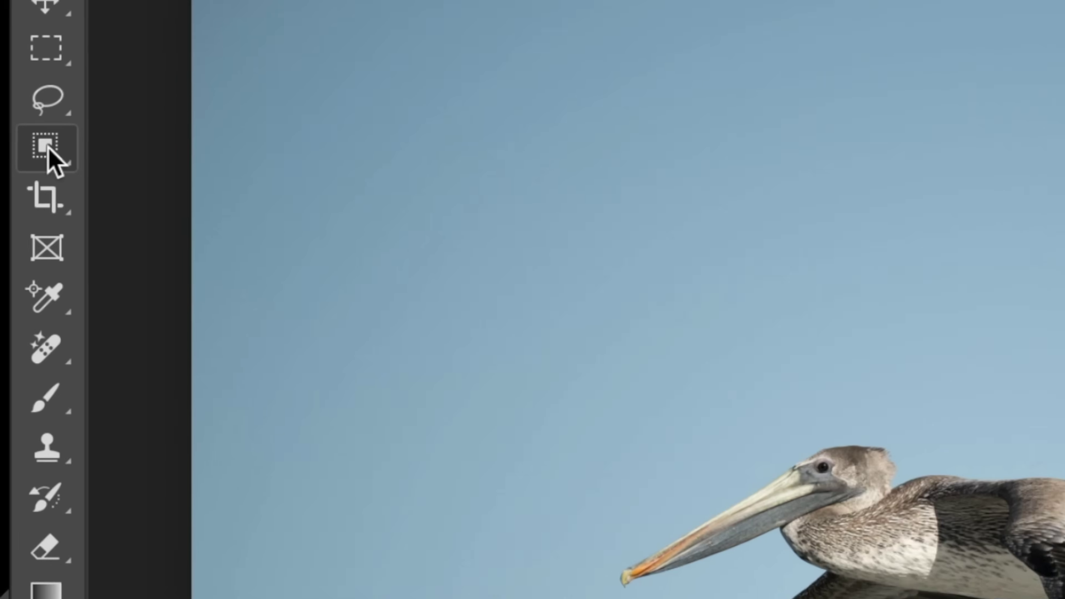
{"action": "left_click", "coordinate": [50, 145]}
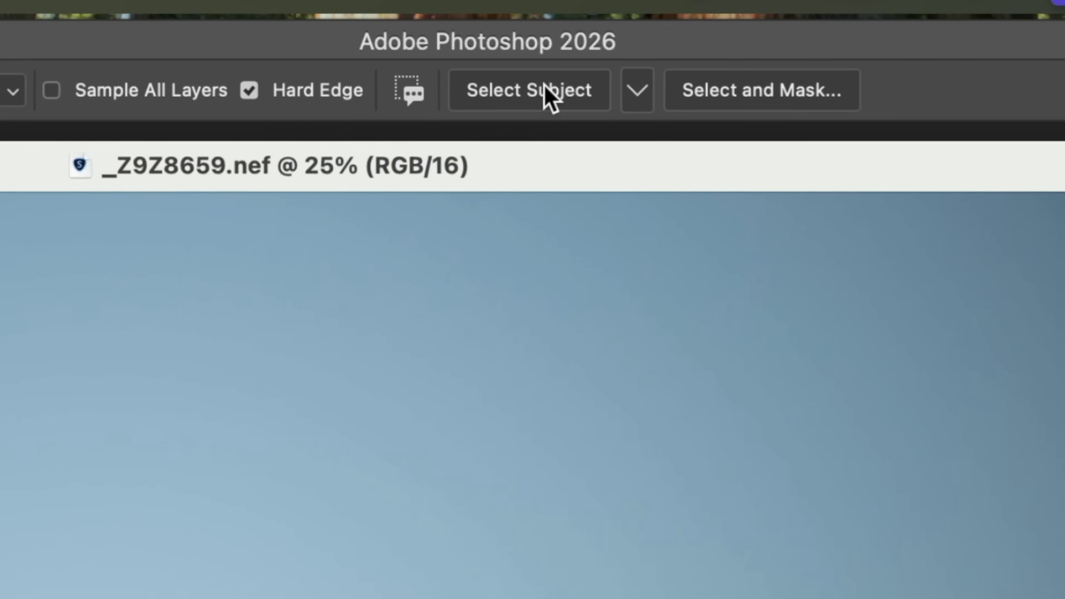
{"action": "left_click", "coordinate": [641, 101]}
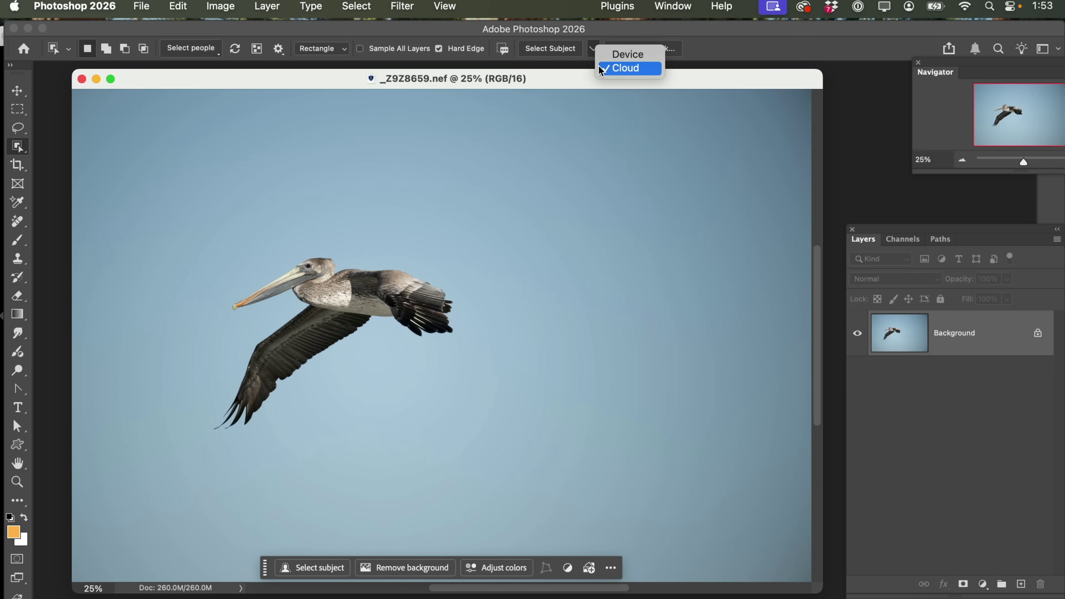
{"action": "left_click", "coordinate": [545, 49]}
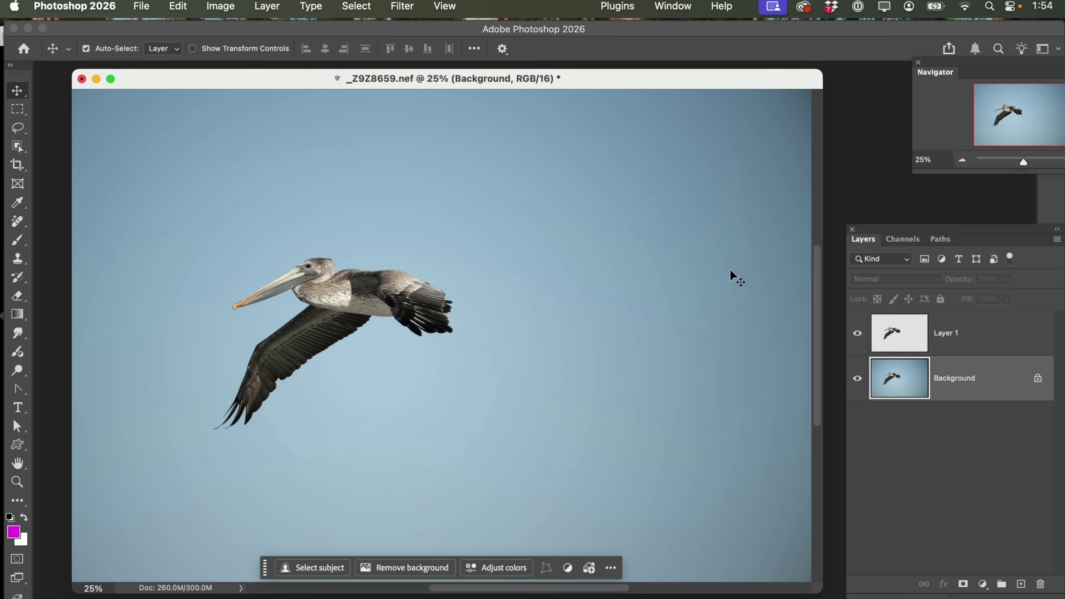
Step: Make the Background layer active and sample the sky's light blue with the Eyedropper
{"action": "left_click", "coordinate": [409, 303]}
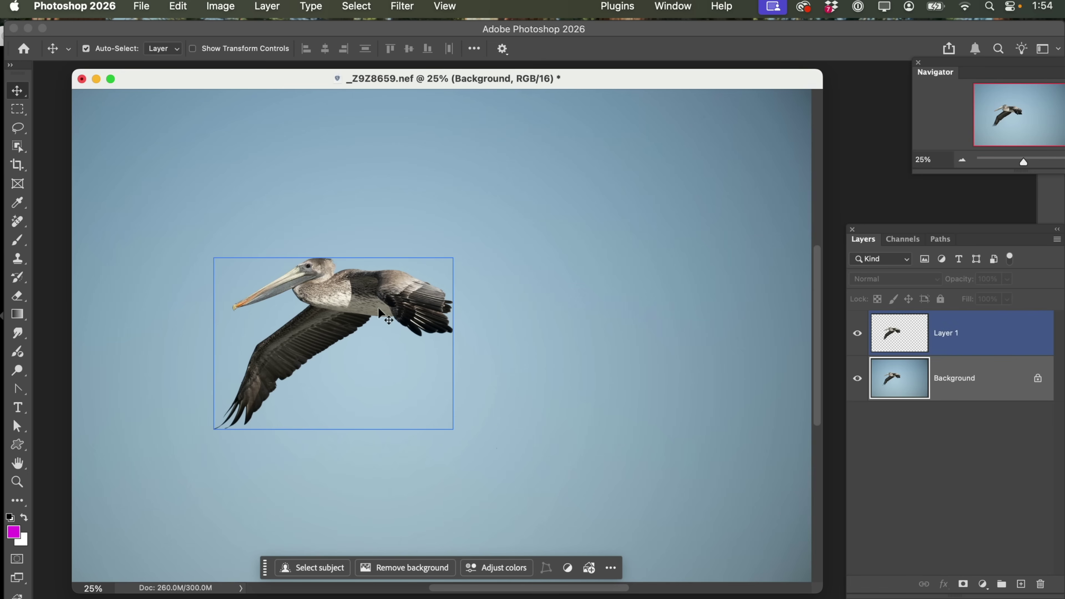
{"action": "left_click", "coordinate": [176, 266]}
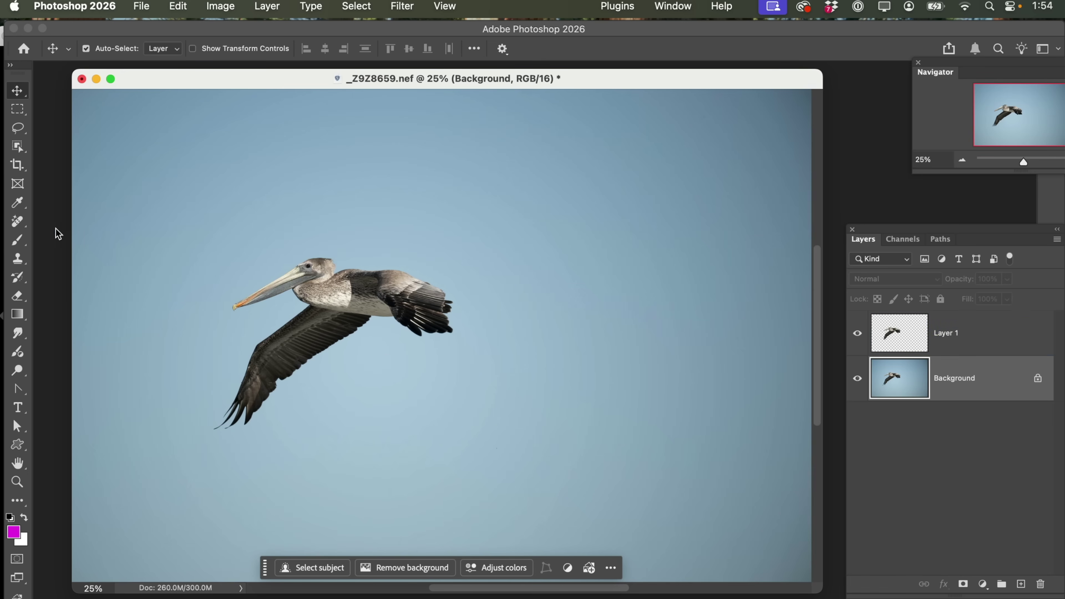
{"action": "left_click", "coordinate": [26, 207]}
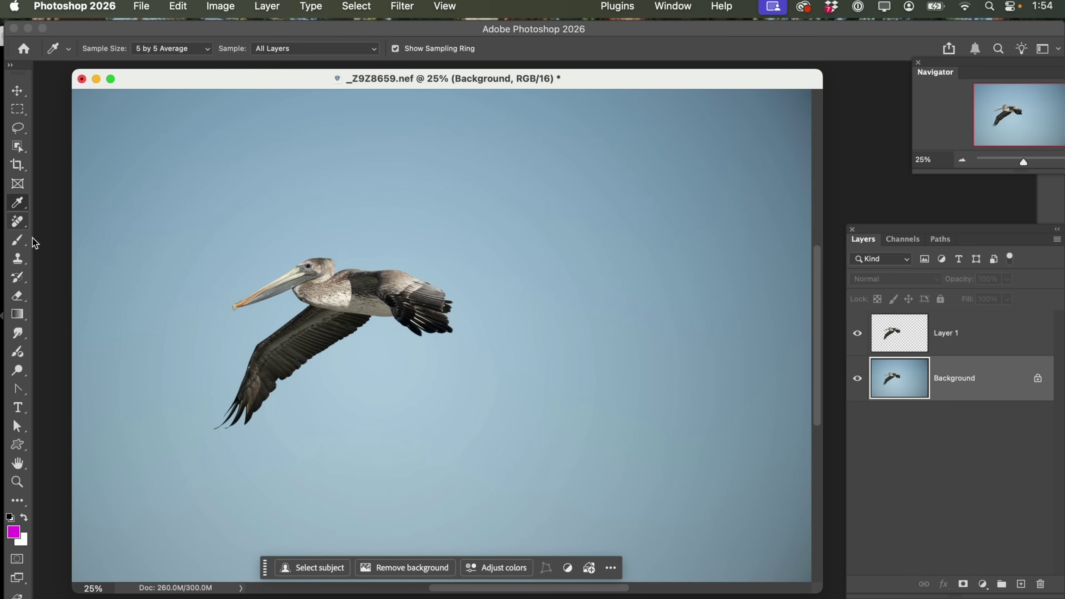
{"action": "left_click", "coordinate": [251, 327]}
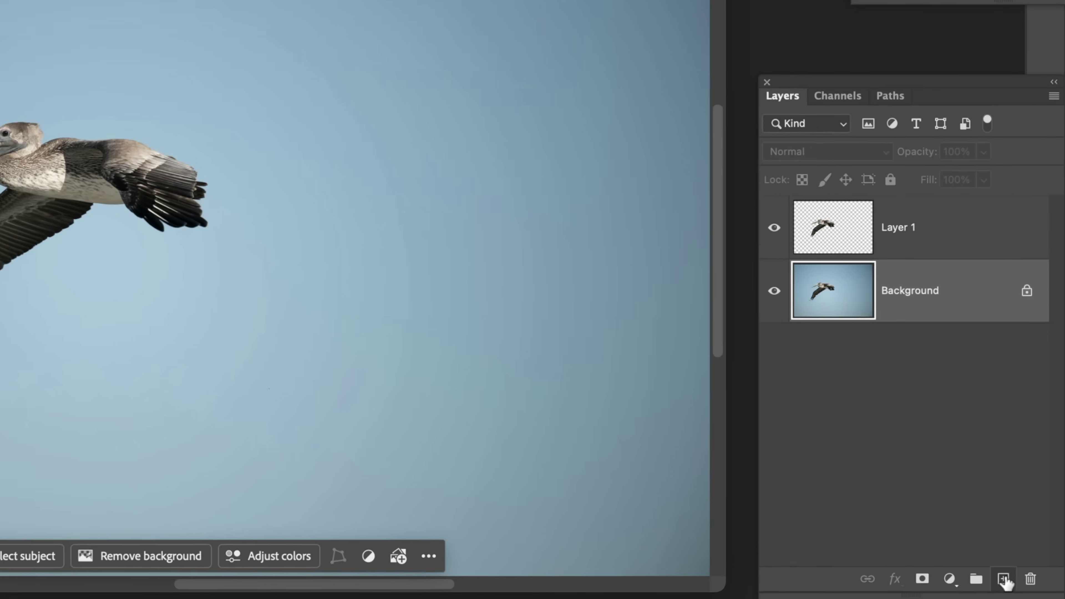
Step: Add a new layer above the Background and fill it with the sampled sky blue
{"action": "left_click", "coordinate": [1004, 579]}
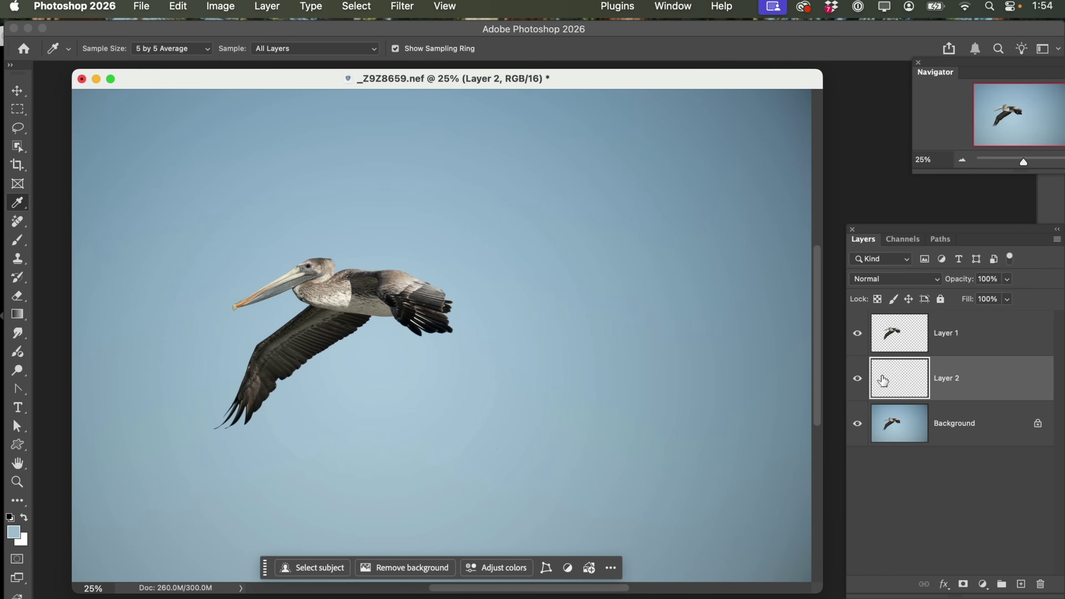
{"action": "key", "text": "alt+BackSpace"}
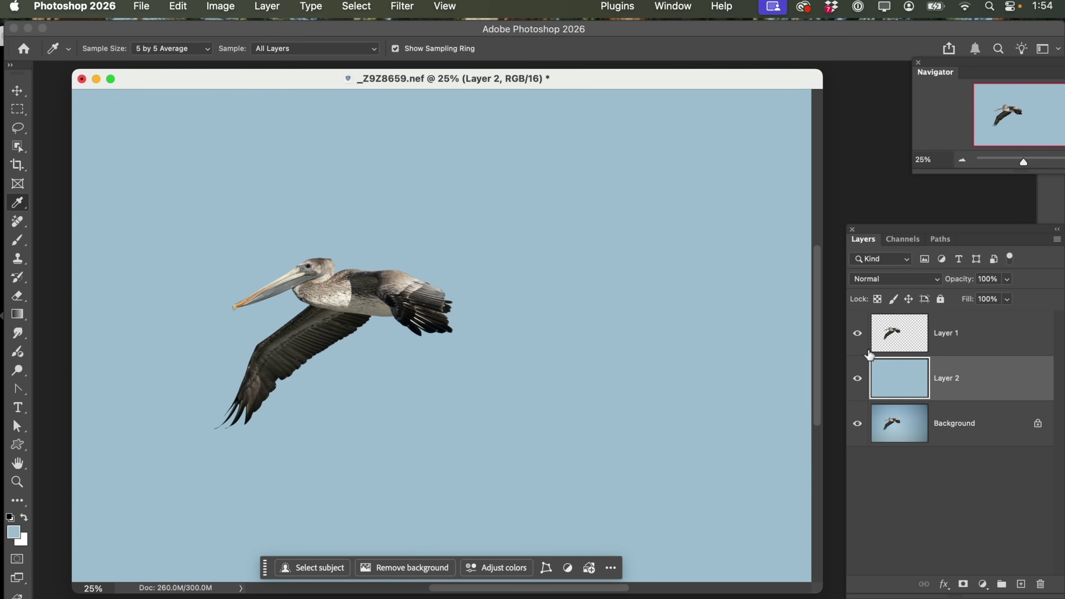
{"action": "left_click", "coordinate": [858, 335]}
{"action": "left_click", "coordinate": [858, 336]}
Step: Zoom in on the pelican and use Levels to turn the blue fill layer solid black
{"action": "left_click", "coordinate": [19, 482]}
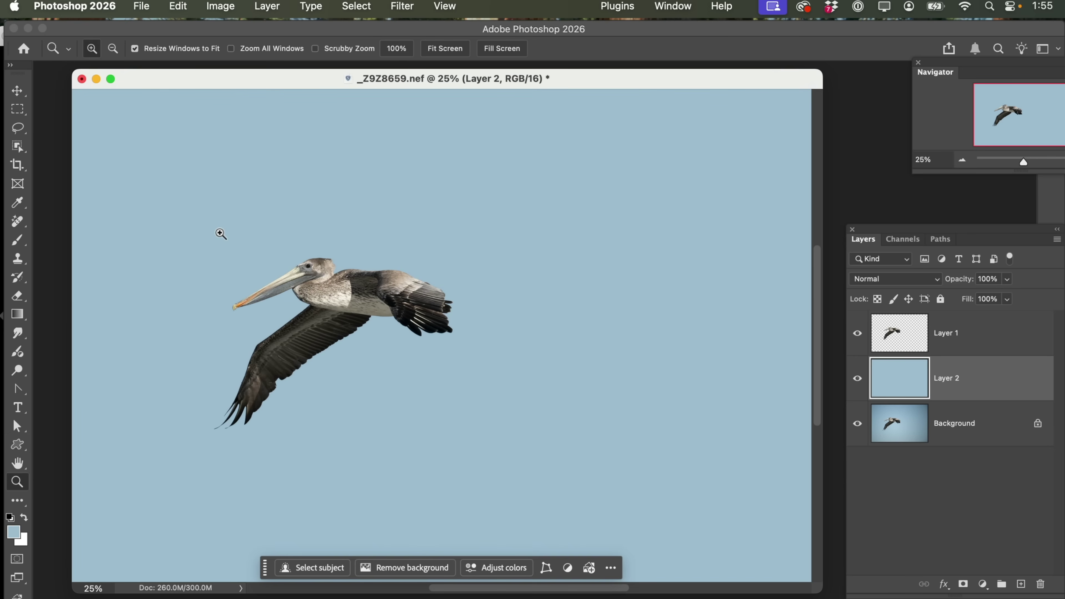
{"action": "left_click_drag", "start_coordinate": [220, 233], "coordinate": [501, 452]}
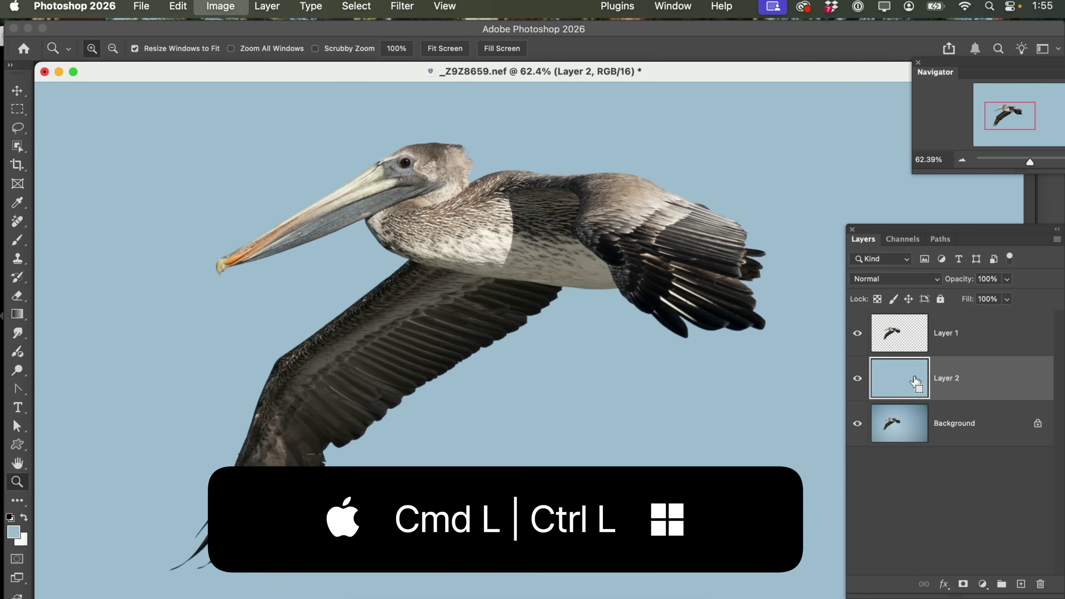
{"action": "key", "text": "super+l"}
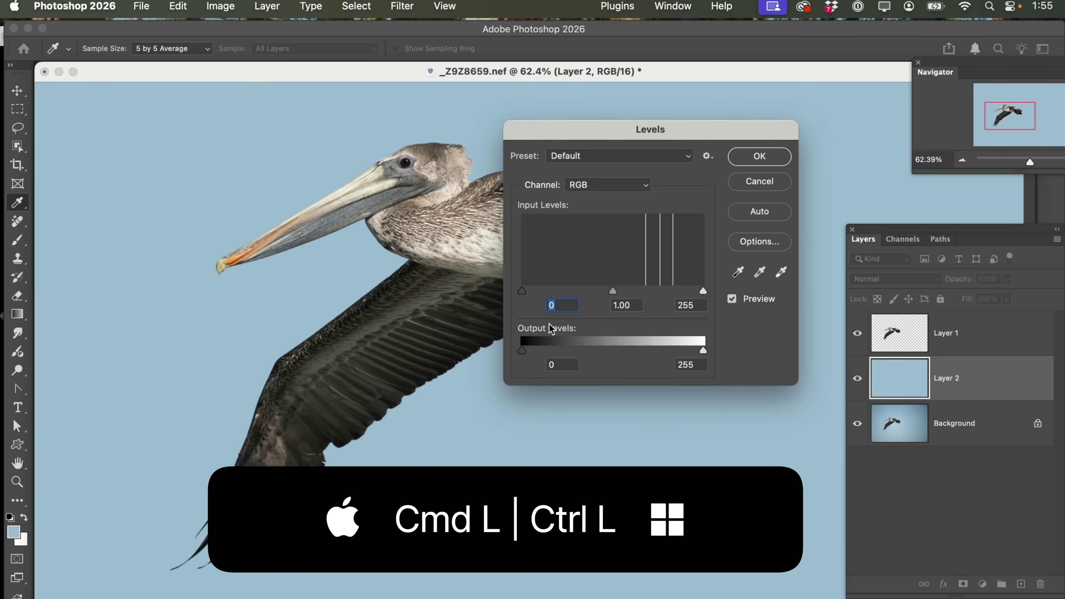
{"action": "left_click_drag", "start_coordinate": [527, 297], "coordinate": [687, 295]}
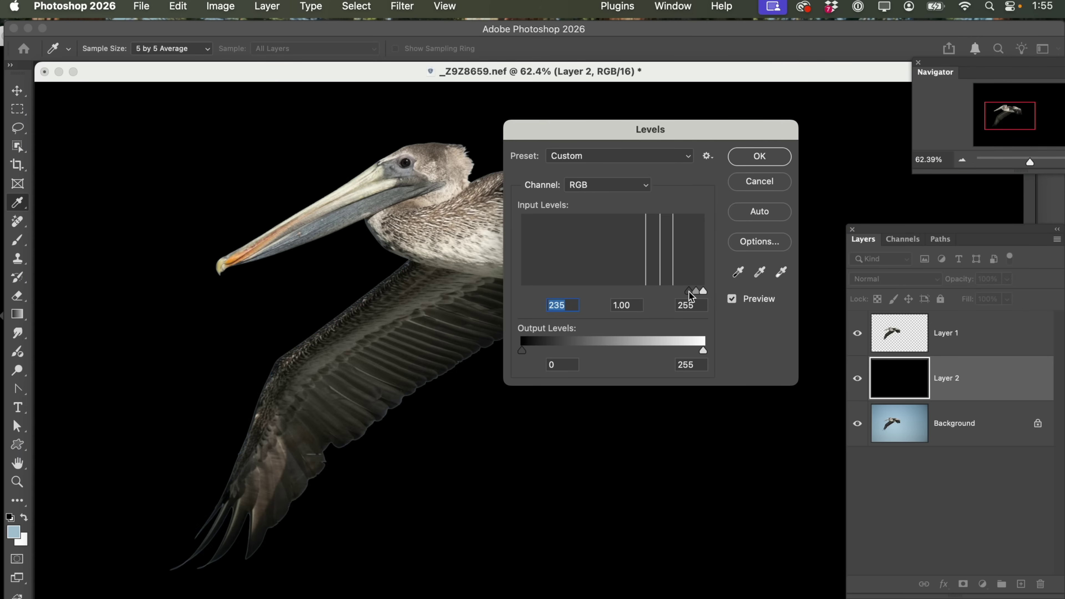
{"action": "left_click", "coordinate": [760, 160]}
Step: Zoom in closer on the pelican's beak and head
{"action": "key", "text": "z"}
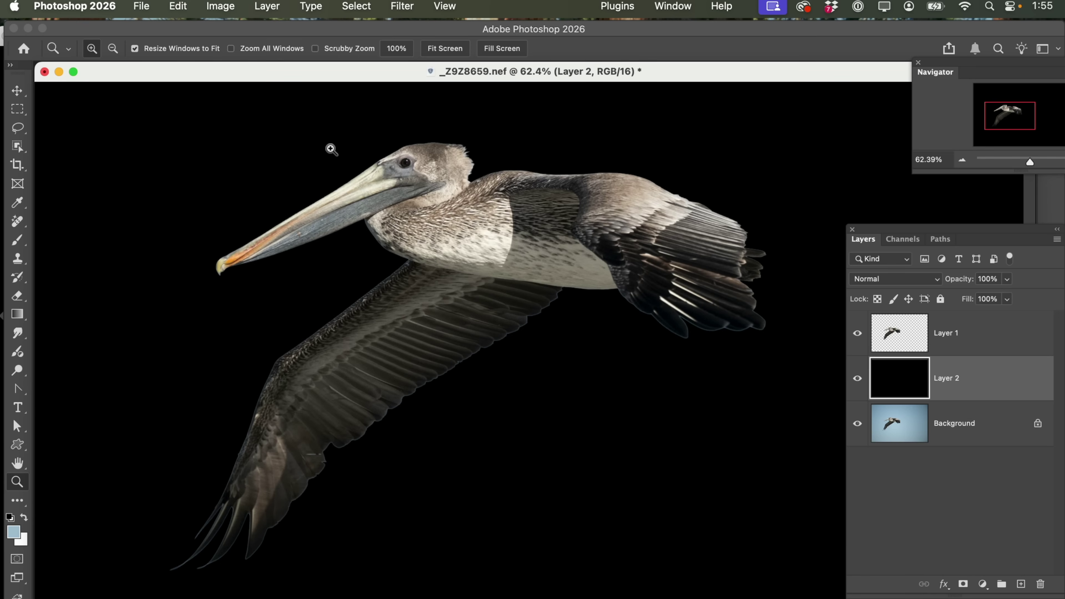
{"action": "left_click", "coordinate": [354, 164]}
{"action": "left_click", "coordinate": [381, 186]}
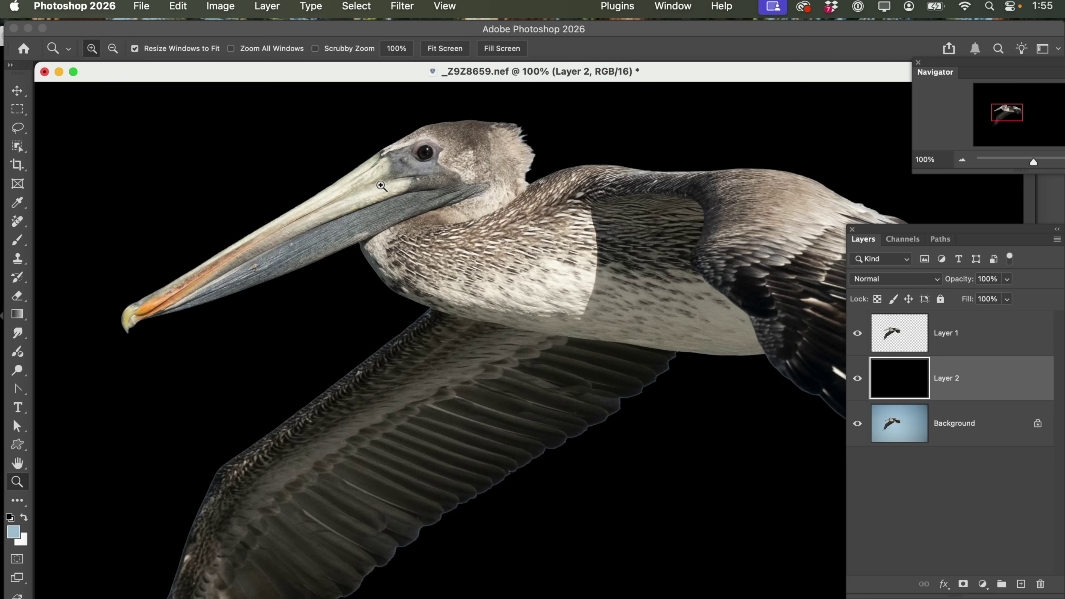
{"action": "left_click", "coordinate": [381, 186]}
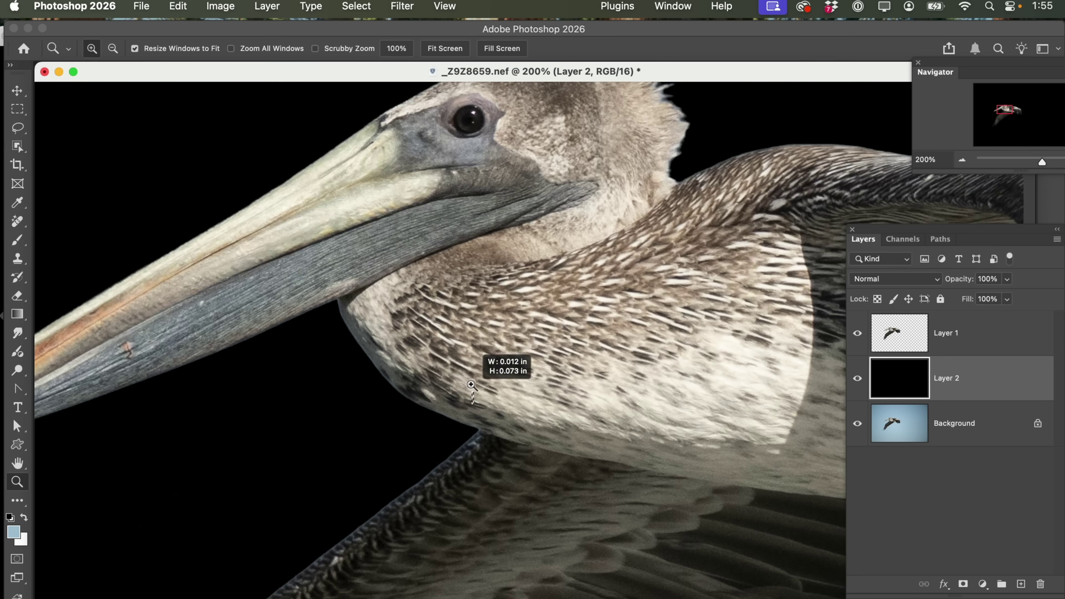
{"action": "scroll", "coordinate": [440, 391], "scroll_direction": "down", "scroll_amount": 5}
{"action": "scroll", "coordinate": [441, 390], "scroll_direction": "right", "scroll_amount": 5}
{"action": "left_click_drag", "start_coordinate": [314, 419], "coordinate": [416, 279]}
{"action": "left_click_drag", "start_coordinate": [347, 399], "coordinate": [541, 235]}
{"action": "left_click_drag", "start_coordinate": [489, 390], "coordinate": [599, 236]}
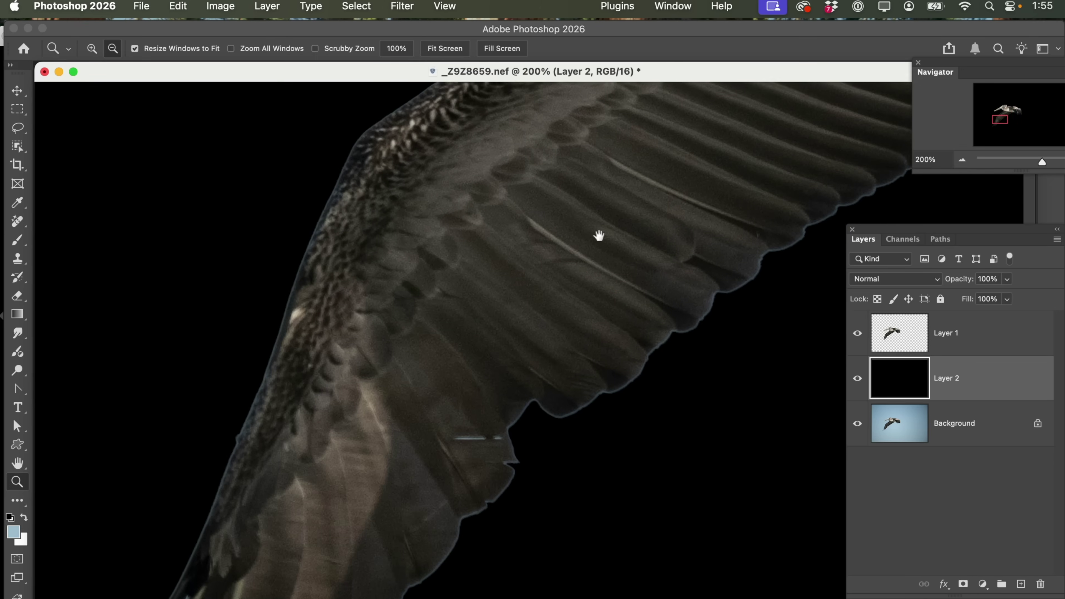
{"action": "mouse_move", "coordinate": [502, 300]}
{"action": "left_mouse_down"}
{"action": "mouse_move", "coordinate": [569, 216]}
{"action": "mouse_move", "coordinate": [574, 162]}
{"action": "left_mouse_up"}
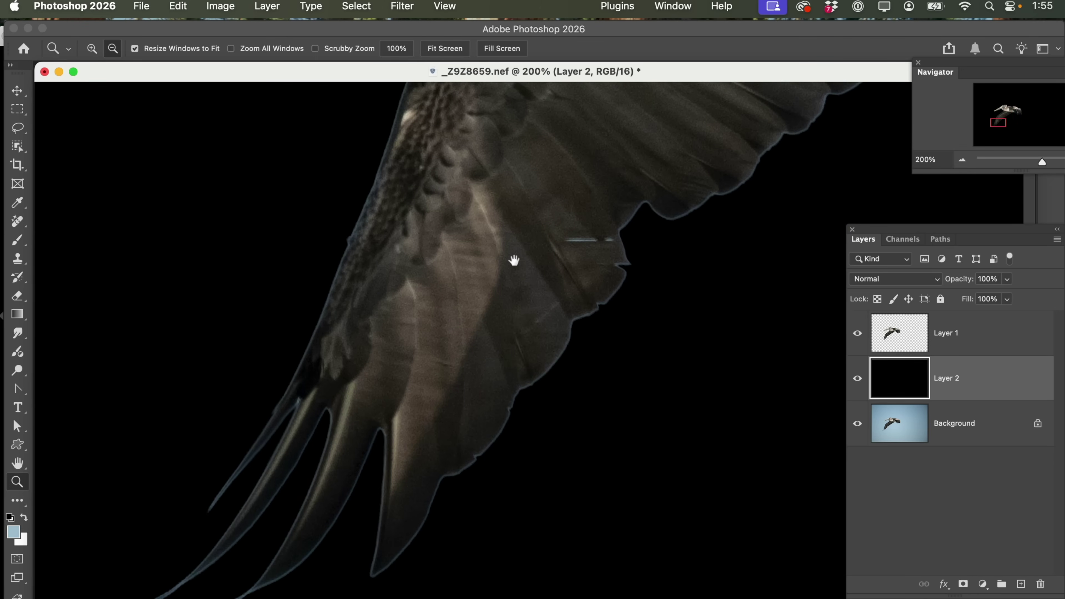
{"action": "left_click_drag", "start_coordinate": [514, 260], "coordinate": [487, 295]}
{"action": "left_click_drag", "start_coordinate": [453, 331], "coordinate": [450, 338]}
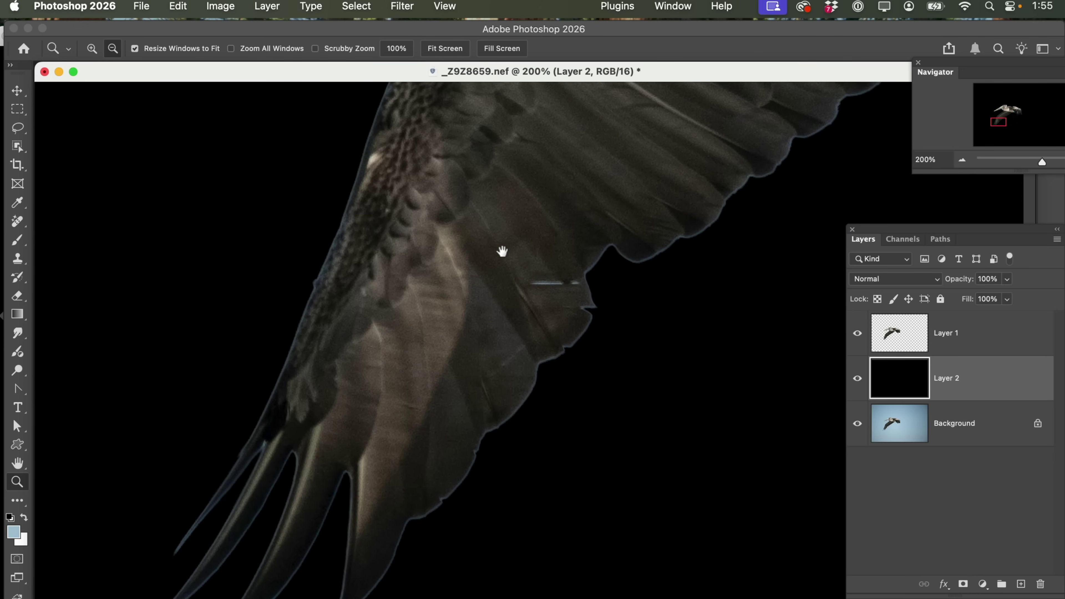
{"action": "left_click_drag", "start_coordinate": [504, 247], "coordinate": [462, 347]}
{"action": "mouse_move", "coordinate": [597, 219]}
{"action": "left_mouse_down"}
{"action": "mouse_move", "coordinate": [573, 264]}
{"action": "mouse_move", "coordinate": [487, 342]}
{"action": "left_mouse_up"}
{"action": "left_click_drag", "start_coordinate": [551, 286], "coordinate": [507, 328]}
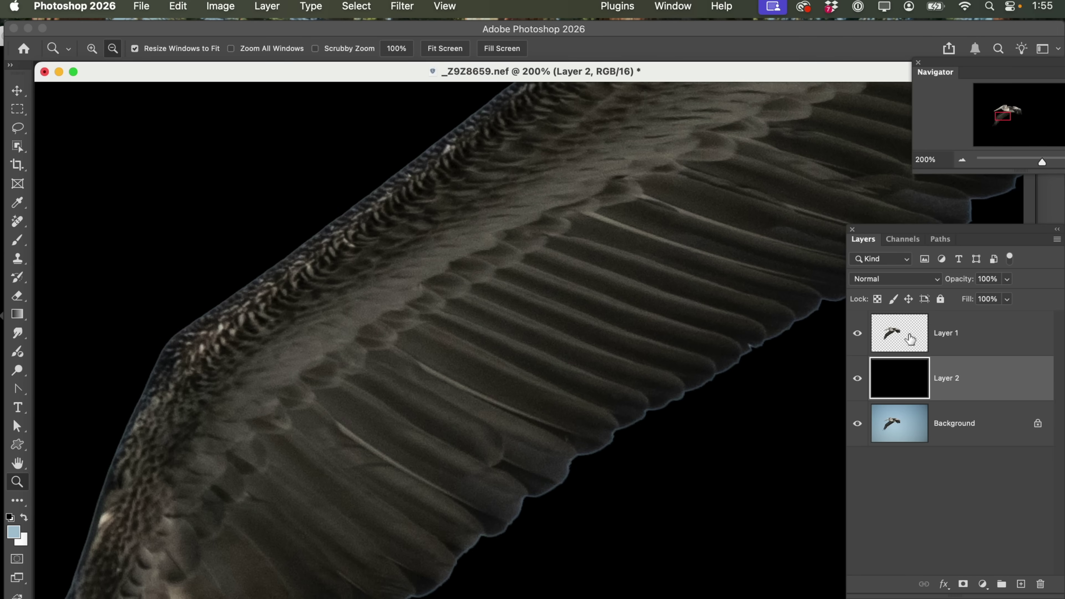
{"action": "left_click", "coordinate": [902, 340]}
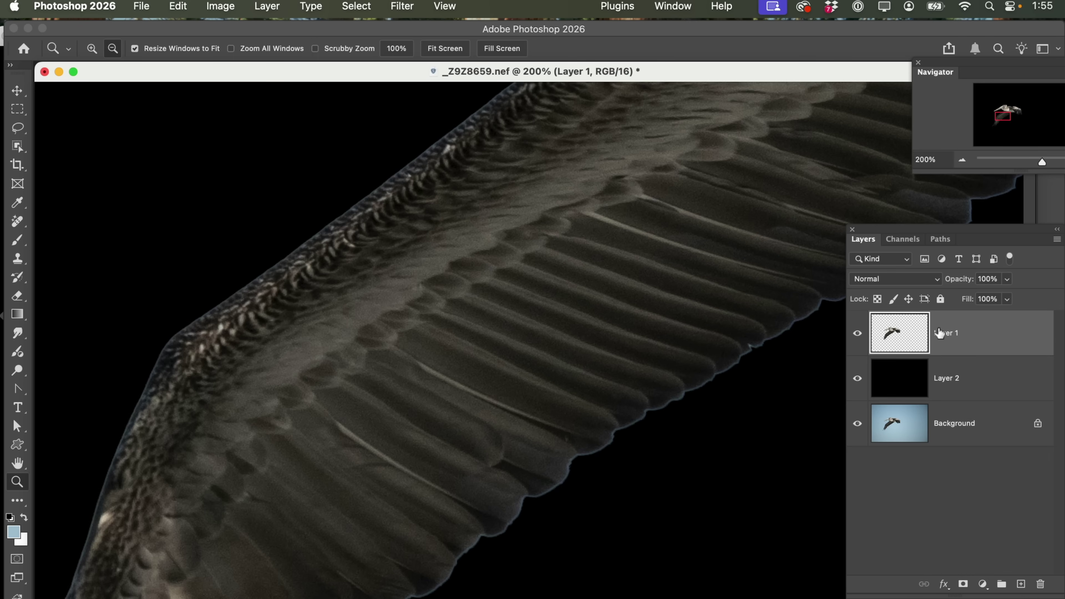
Step: Load Layer 1's pelican outline as a selection and contract it by 3 pixels
{"action": "left_click", "coordinate": [914, 338], "text": "super"}
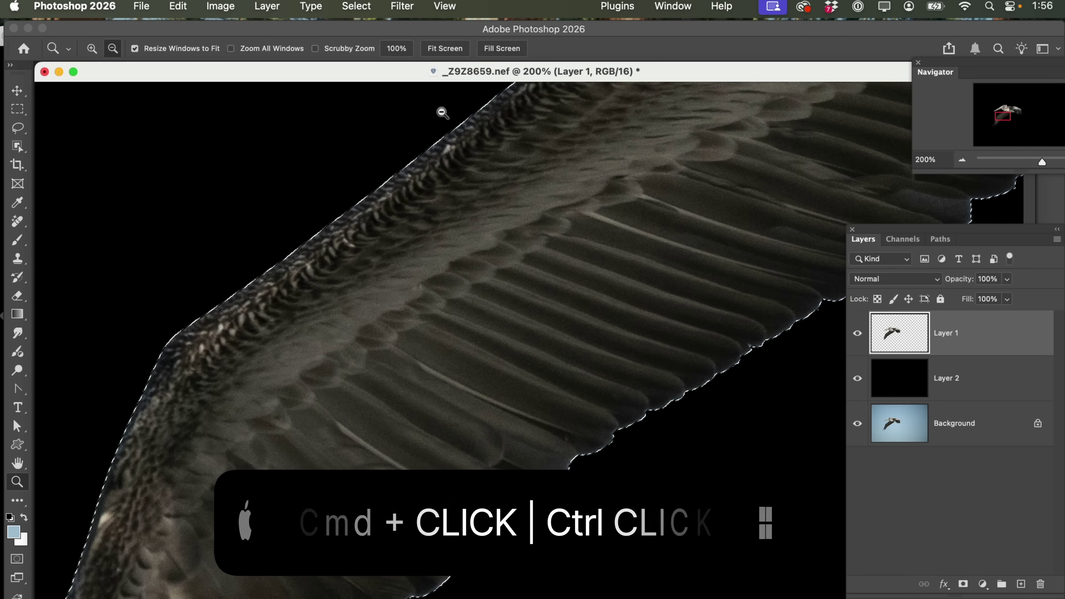
{"action": "left_click", "coordinate": [347, 15]}
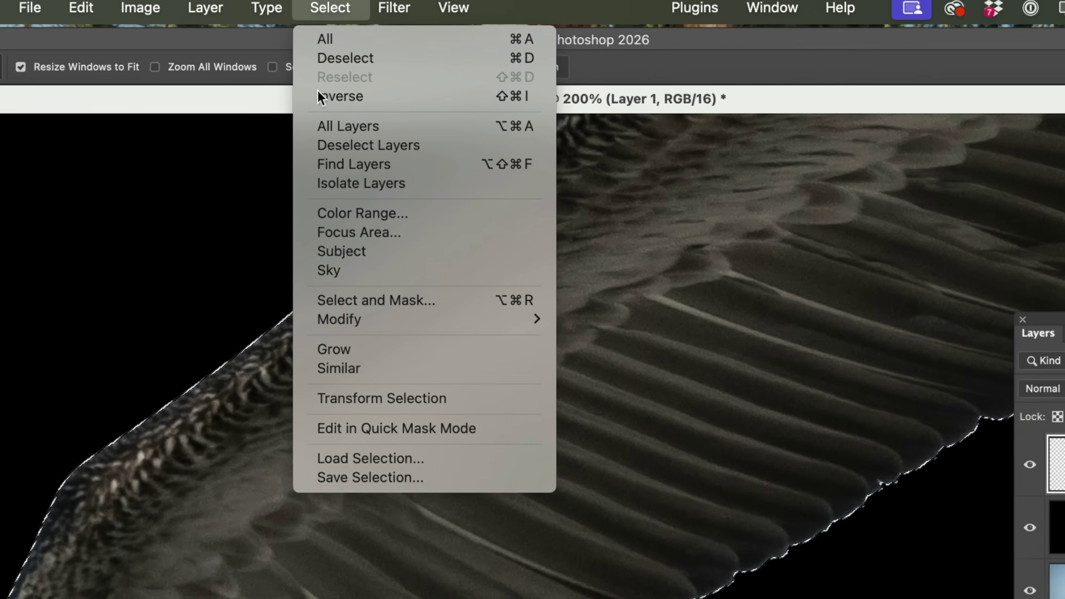
{"action": "mouse_move", "coordinate": [369, 238]}
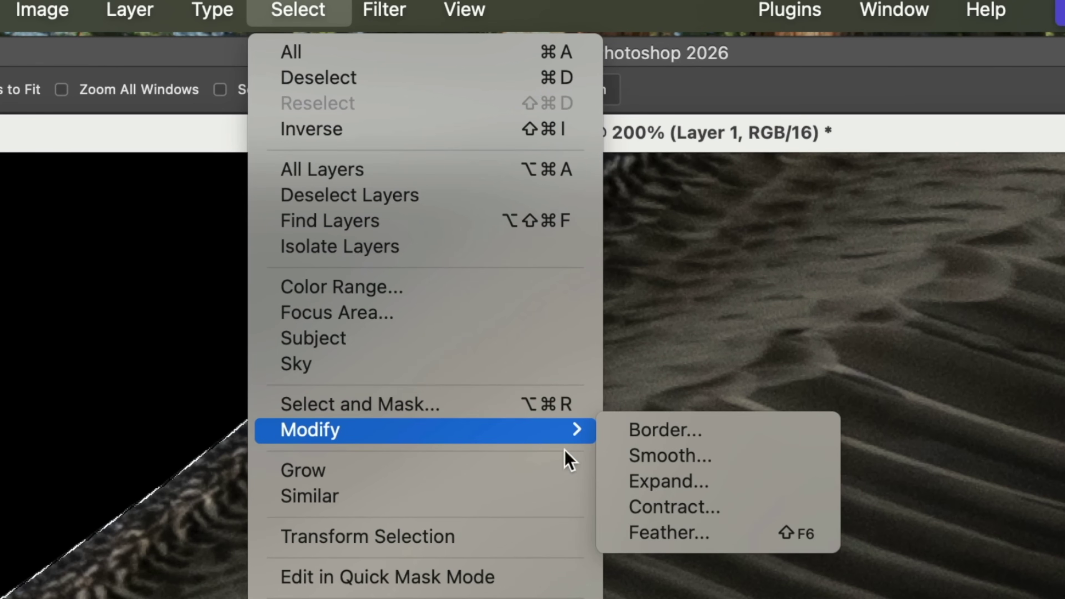
{"action": "left_click", "coordinate": [687, 509]}
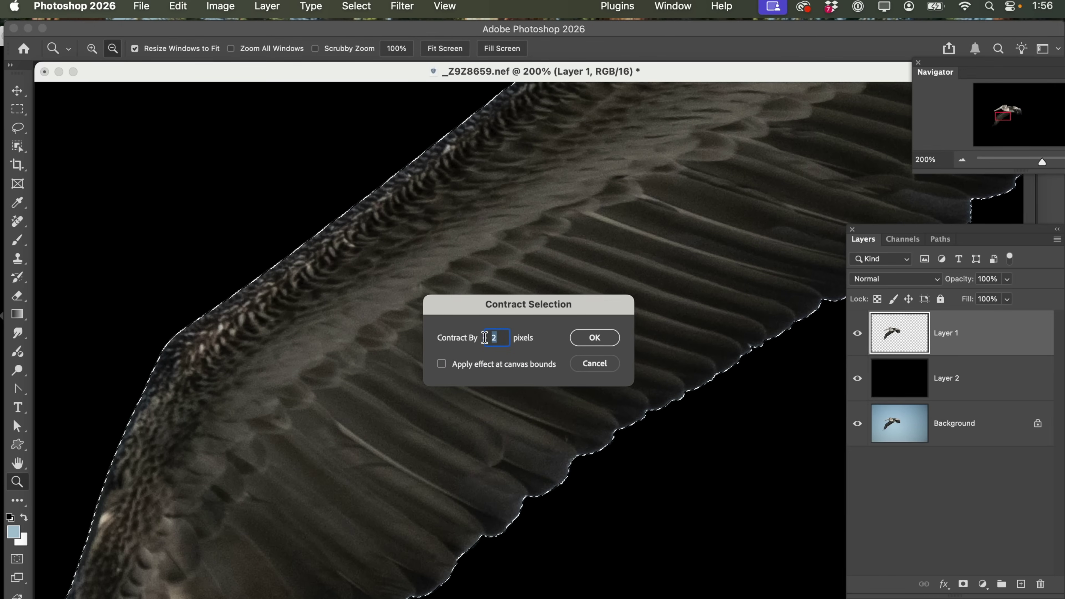
{"action": "type", "text": "3"}
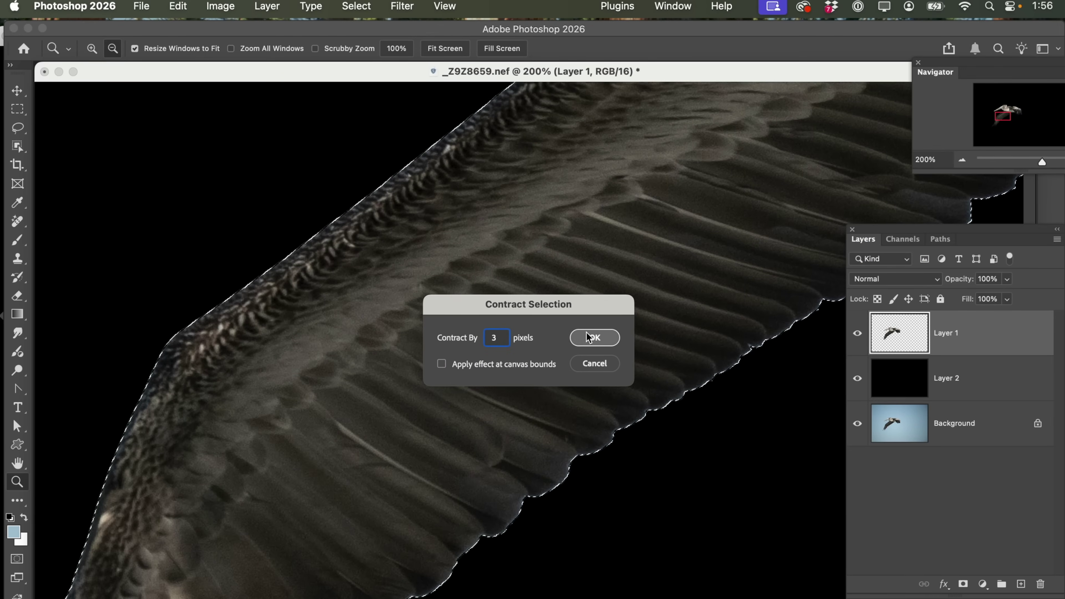
{"action": "left_click", "coordinate": [589, 337]}
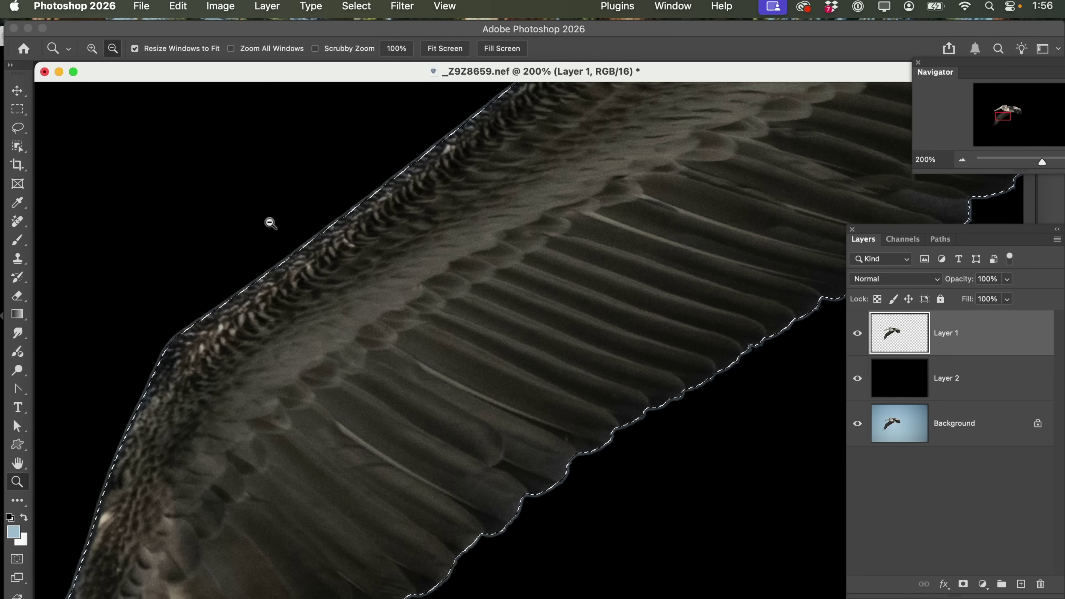
{"action": "left_click", "coordinate": [354, 6]}
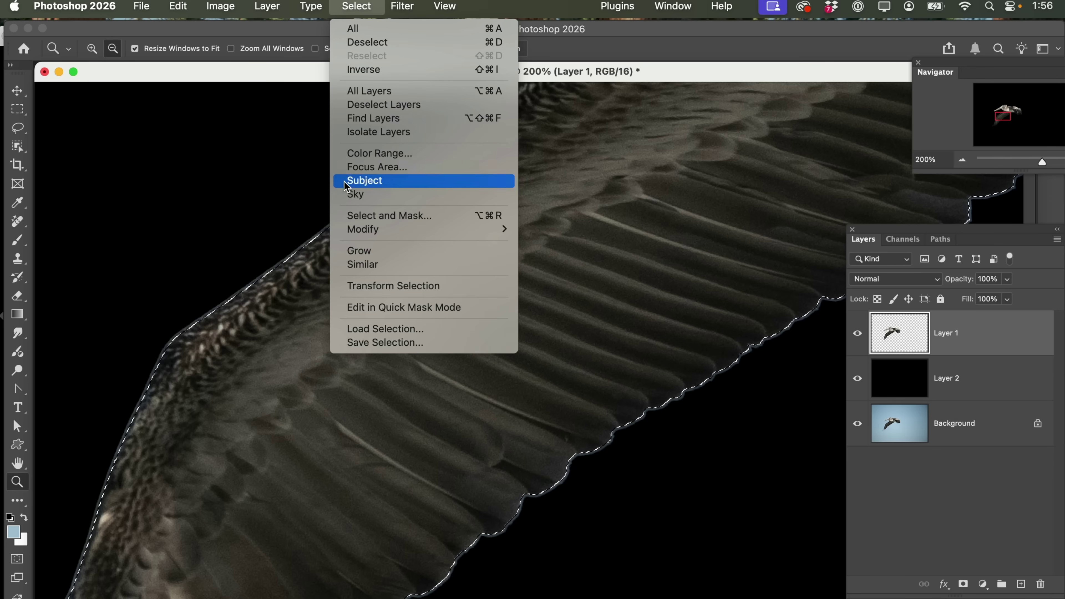
Step: Feather the contracted pelican selection with a 1.5-pixel radius
{"action": "mouse_move", "coordinate": [348, 231]}
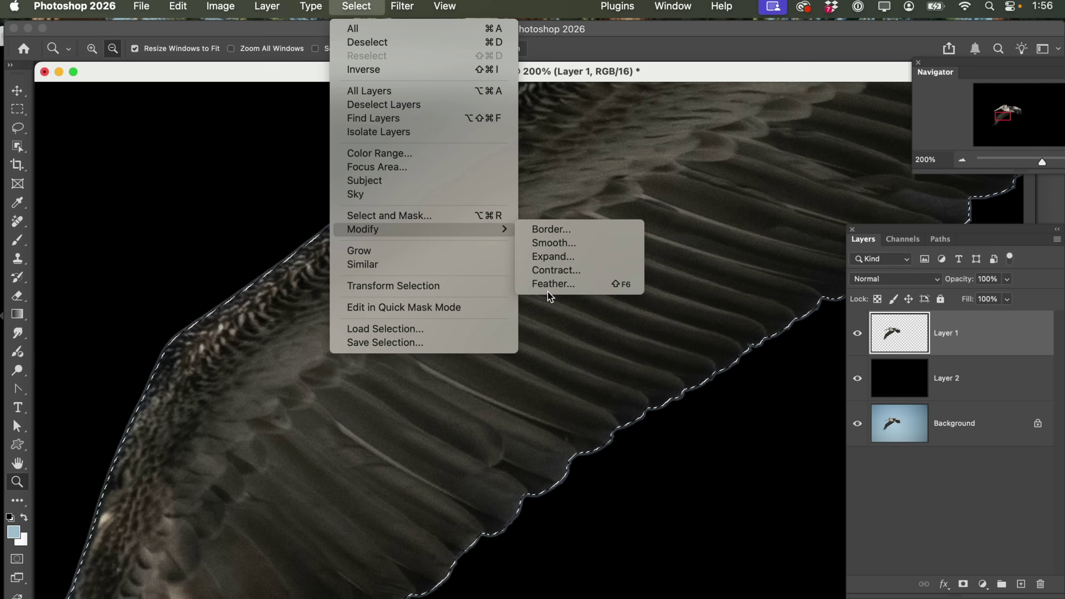
{"action": "left_click", "coordinate": [552, 284]}
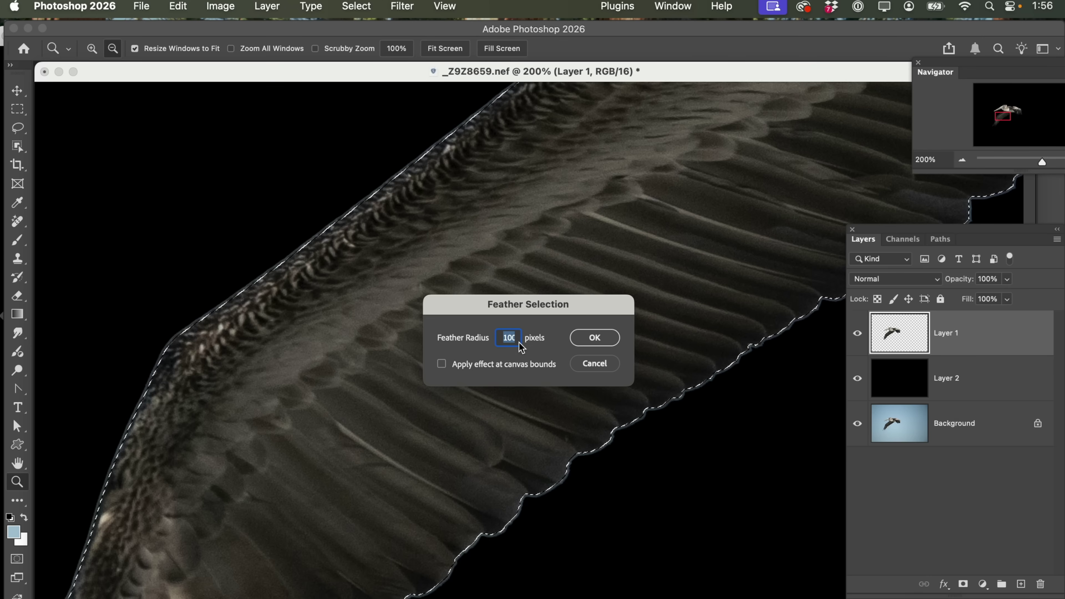
{"action": "type", "text": "1.5"}
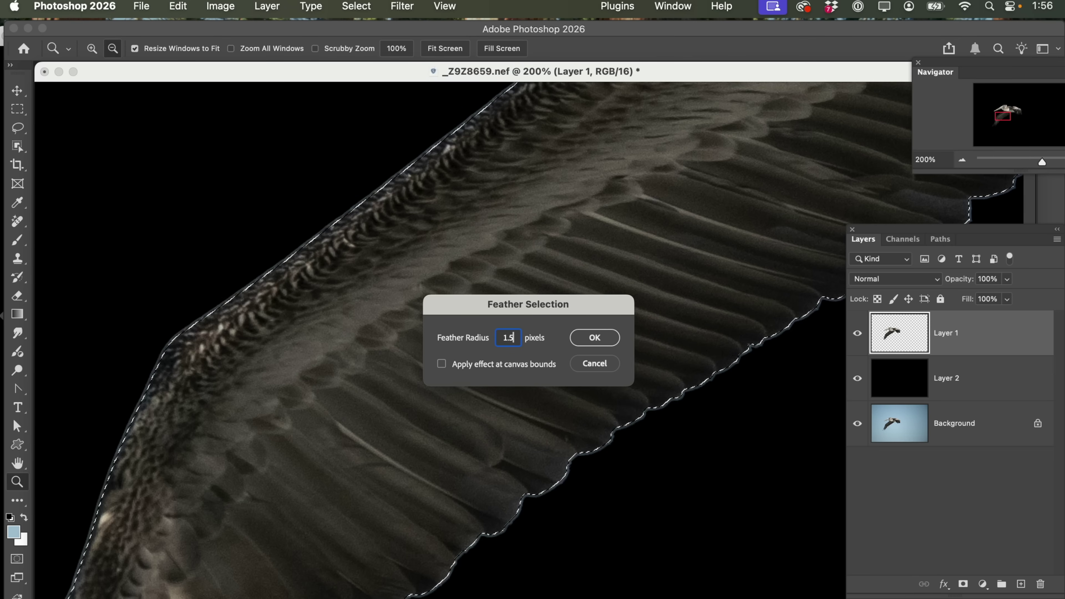
{"action": "left_click", "coordinate": [608, 341]}
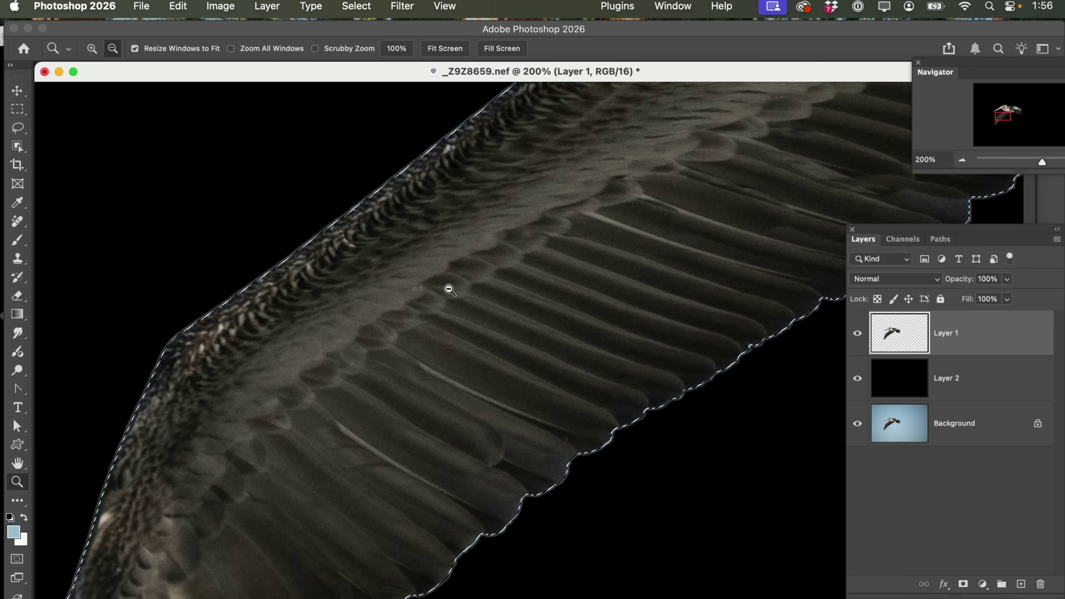
Step: Zoom out to the whole pelican and invert the selection twice, ending on the background
{"action": "left_click", "coordinate": [964, 159]}
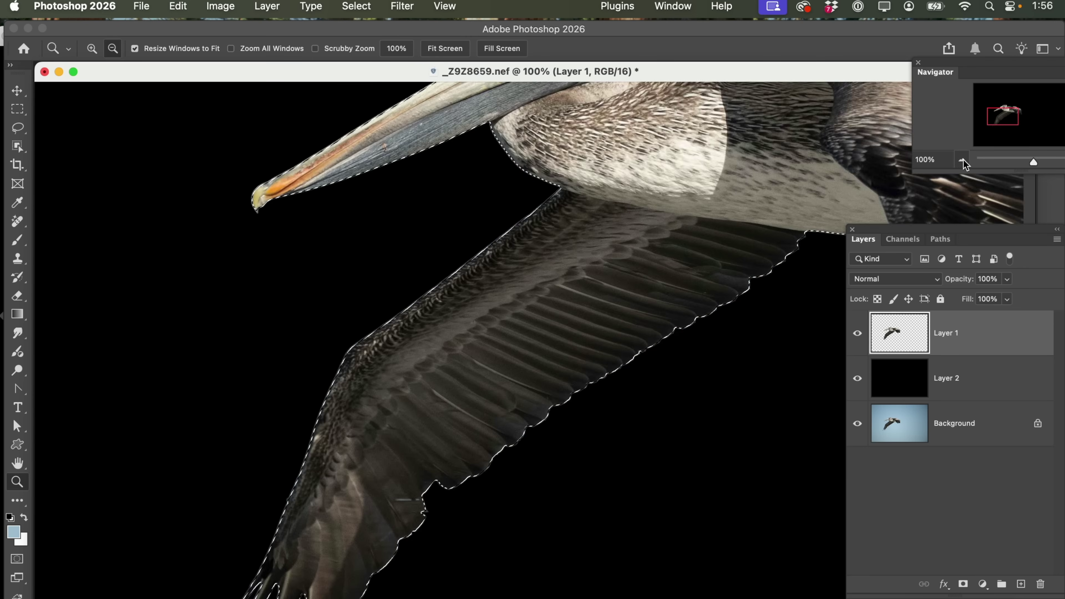
{"action": "left_click", "coordinate": [963, 160]}
{"action": "left_click", "coordinate": [963, 159]}
{"action": "left_click", "coordinate": [964, 160]}
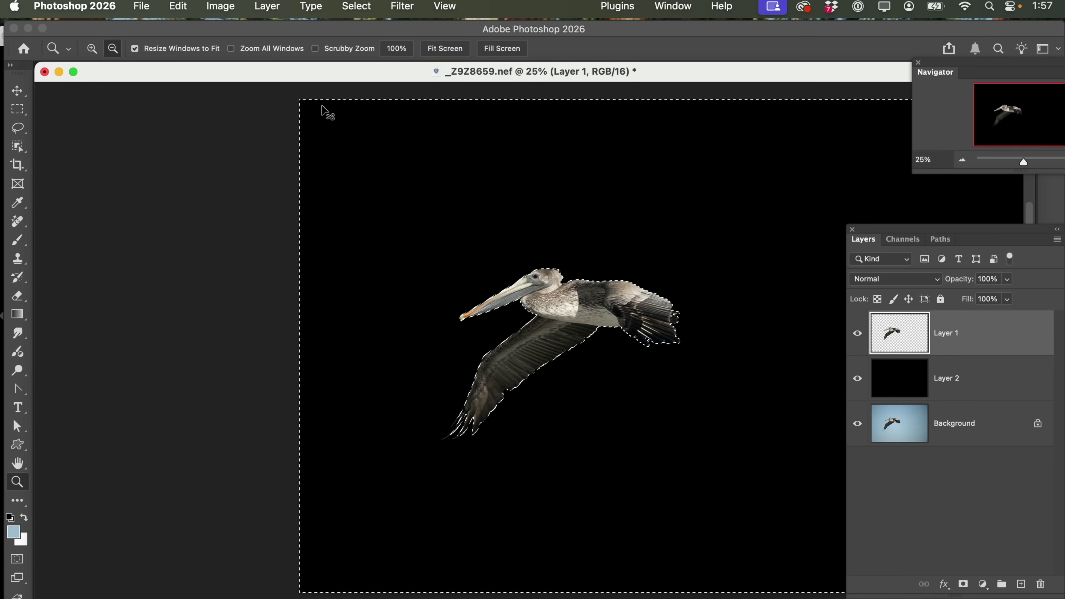
{"action": "key", "text": "super+shift+i"}
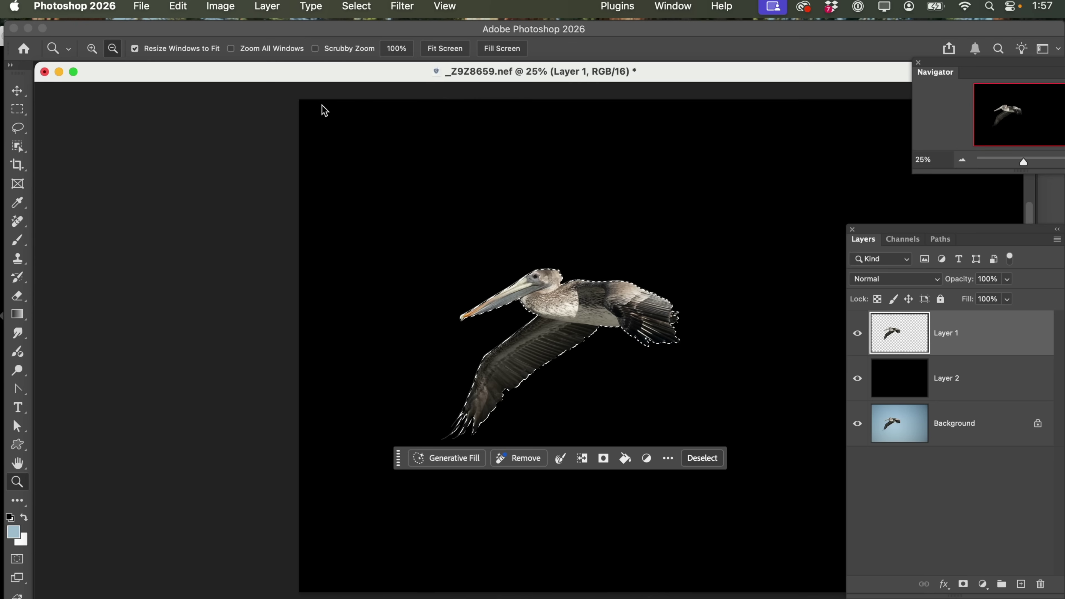
{"action": "key", "text": "super+shift+i"}
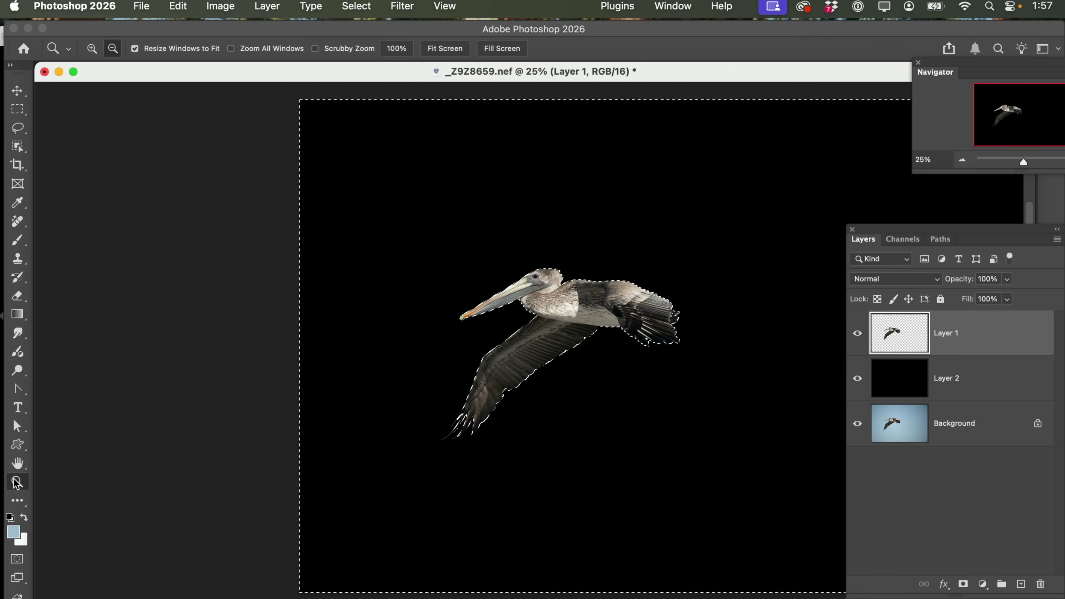
Step: Hide the selection outline with Cmd+H and zoom to 200% on the wing edge
{"action": "left_click", "coordinate": [369, 334]}
{"action": "left_click", "coordinate": [368, 336]}
{"action": "left_click", "coordinate": [369, 339]}
{"action": "left_click", "coordinate": [370, 342]}
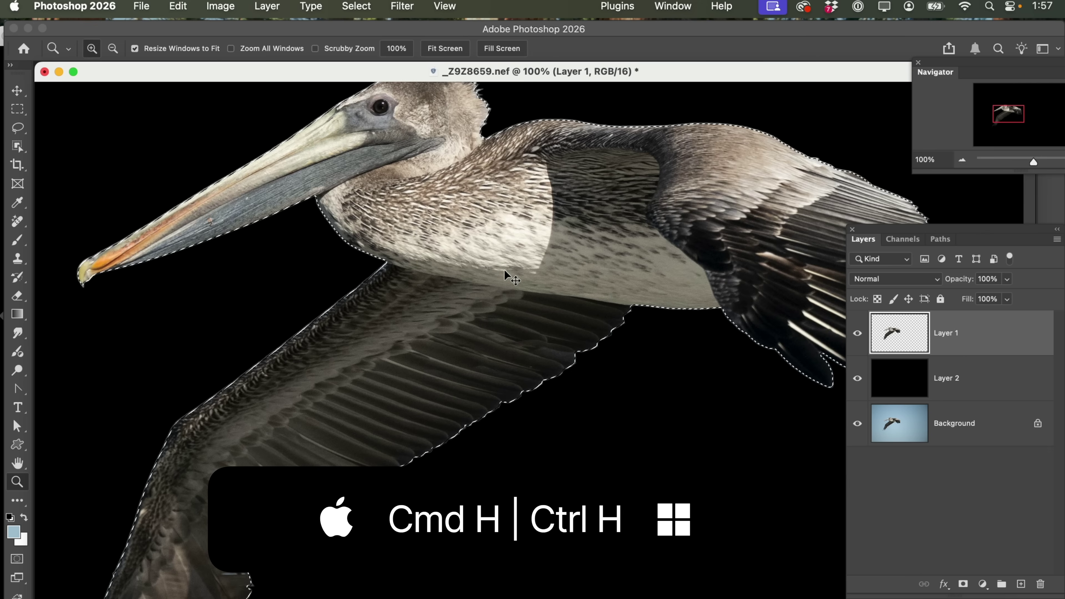
{"action": "key", "text": "super+h"}
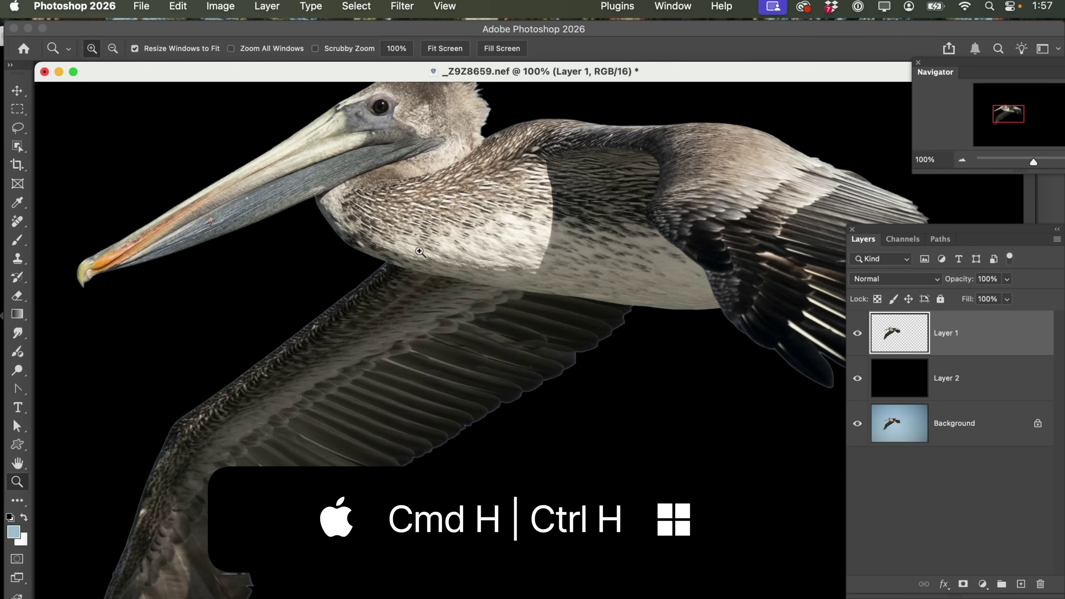
{"action": "left_click", "coordinate": [386, 279]}
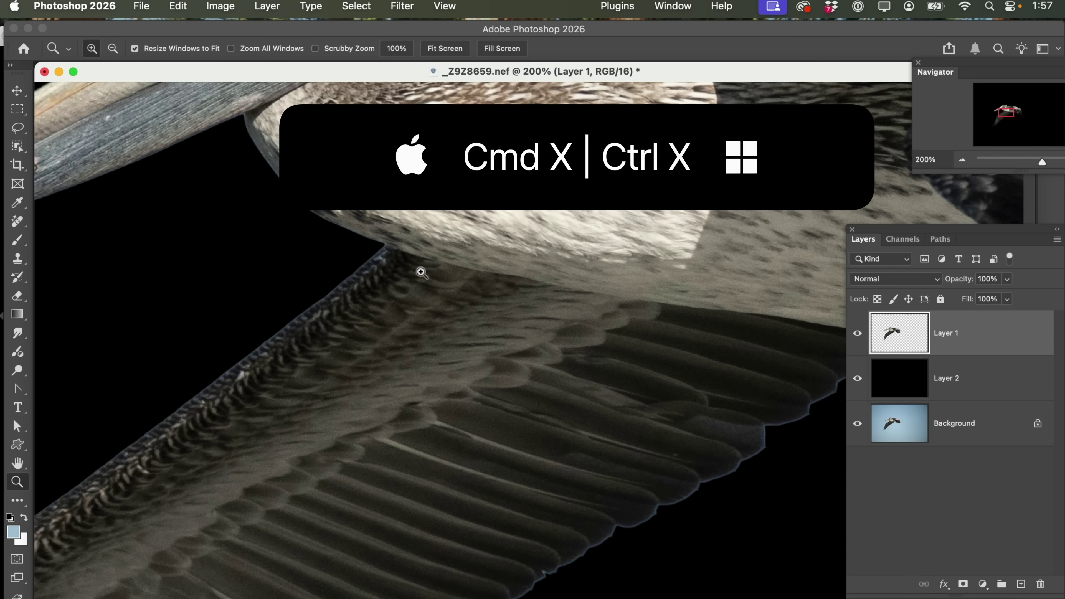
Step: Cut the fringe from the wing edge, inspect the head and wing, and close the document
{"action": "key", "text": "super+x"}
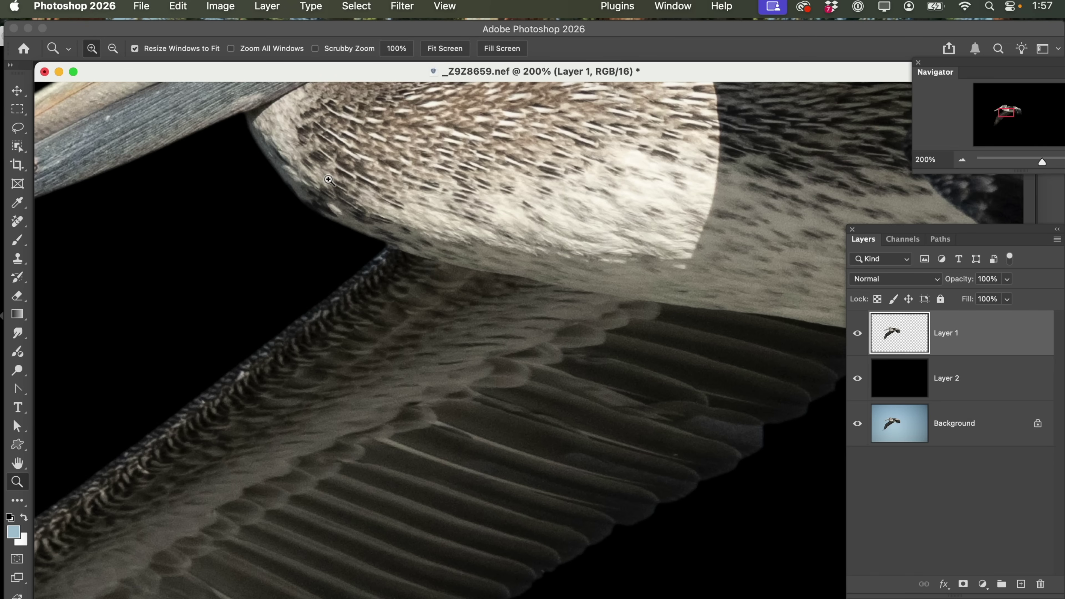
{"action": "left_click_drag", "start_coordinate": [320, 165], "coordinate": [362, 388]}
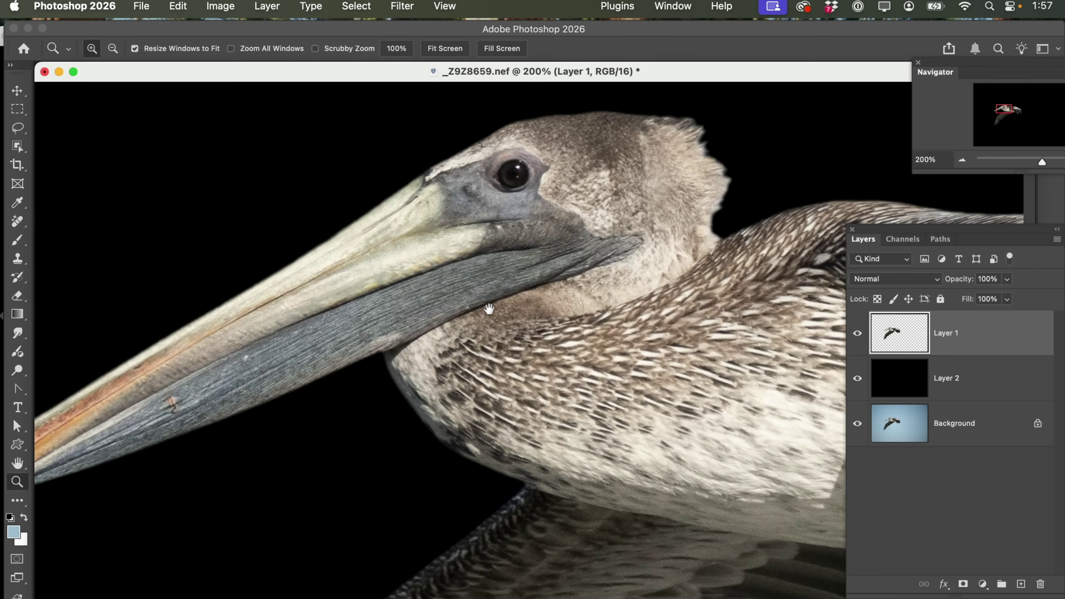
{"action": "left_click_drag", "start_coordinate": [668, 360], "coordinate": [427, 226]}
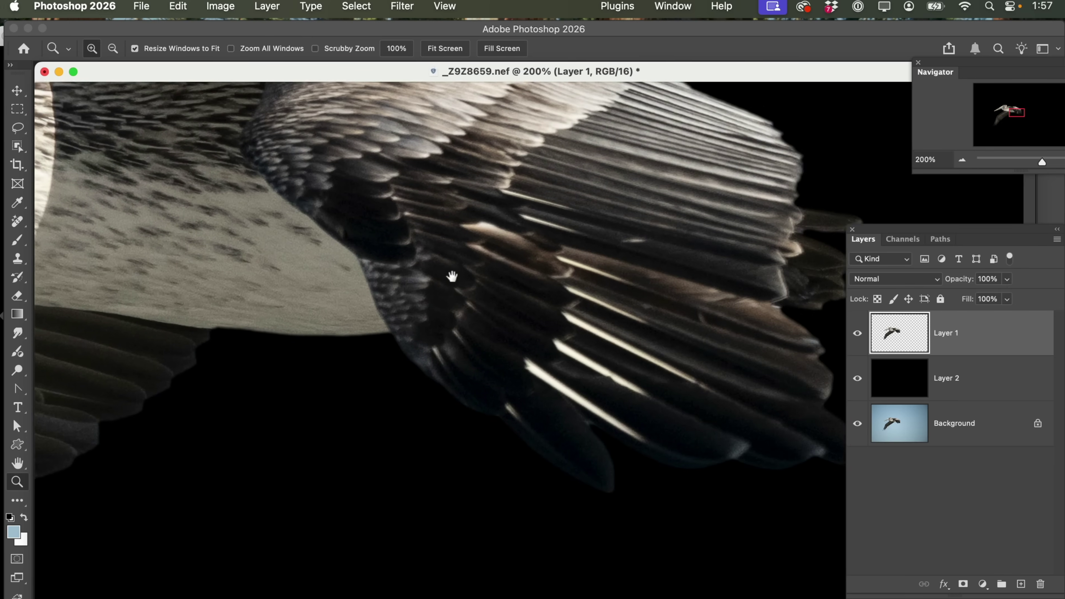
{"action": "left_click_drag", "start_coordinate": [452, 276], "coordinate": [406, 288]}
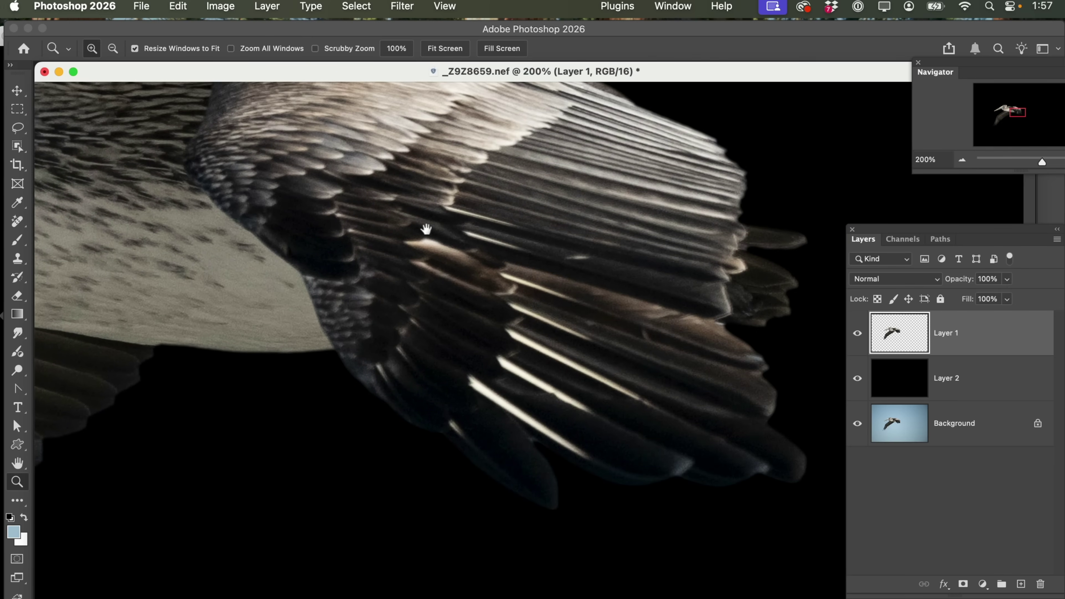
{"action": "left_click_drag", "start_coordinate": [426, 229], "coordinate": [554, 309]}
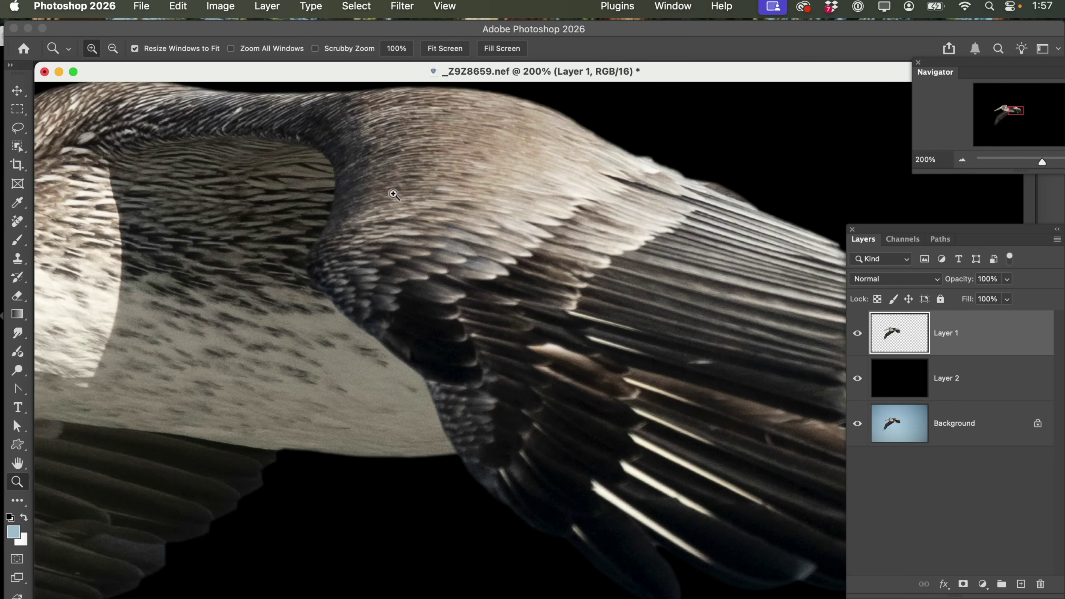
{"action": "left_click", "coordinate": [44, 72]}
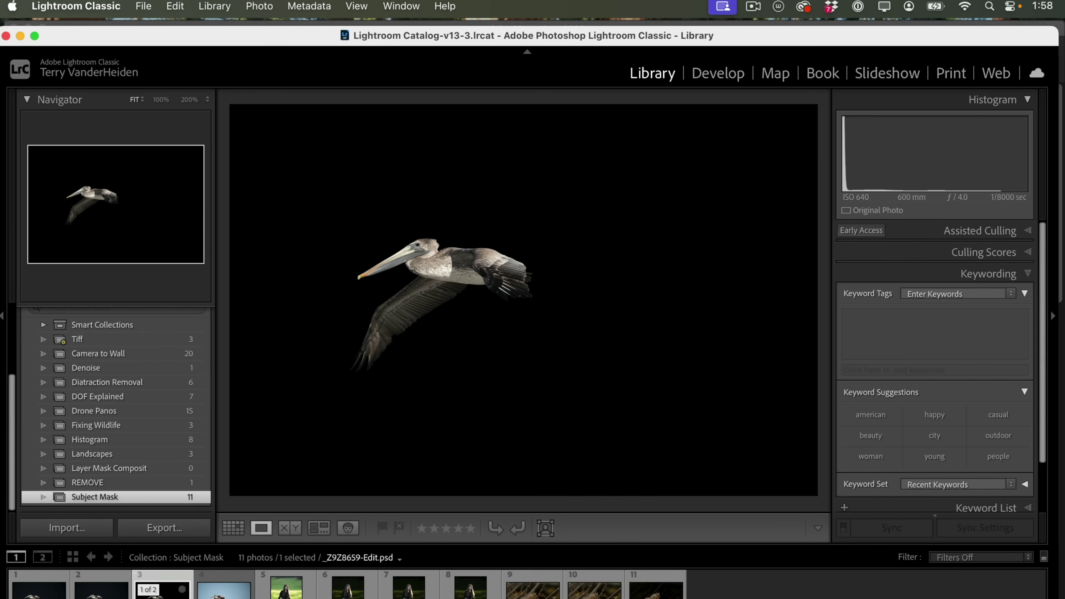
Step: Give the edited _Z9Z8659-Edit.psd cutout a Red color label
{"action": "right_click", "coordinate": [155, 588]}
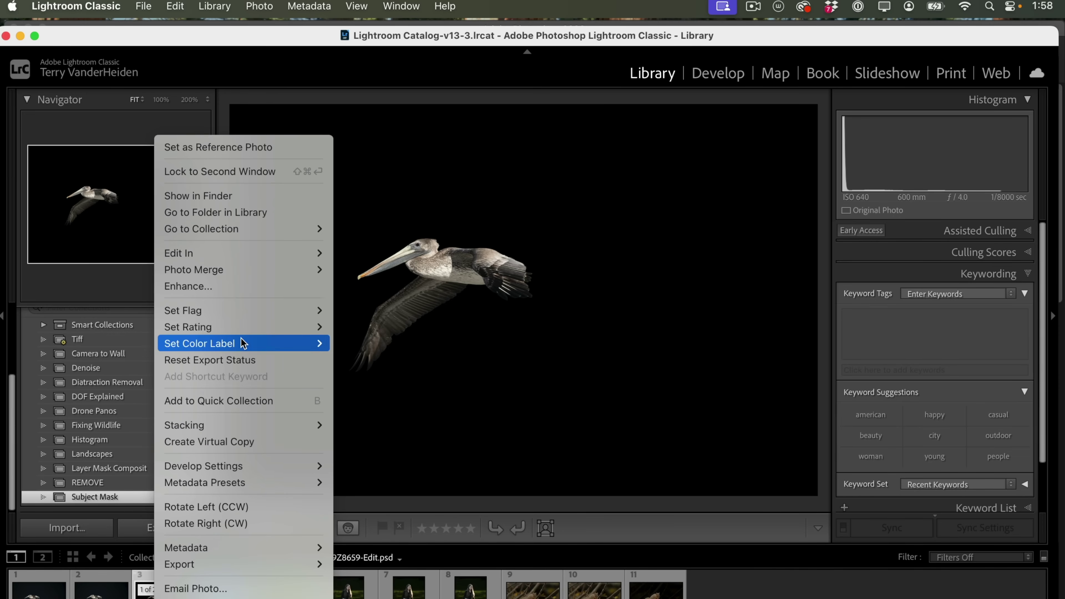
{"action": "mouse_move", "coordinate": [311, 334]}
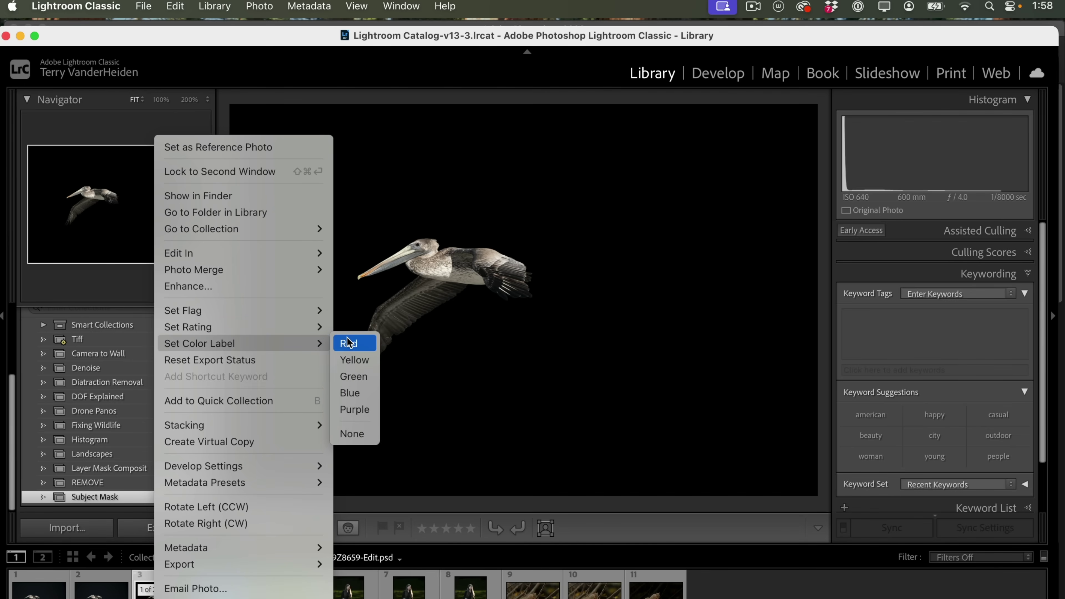
{"action": "left_click", "coordinate": [353, 343]}
Step: Show Copy 1 and the edited PSD side by side in Compare view
{"action": "left_click", "coordinate": [49, 596]}
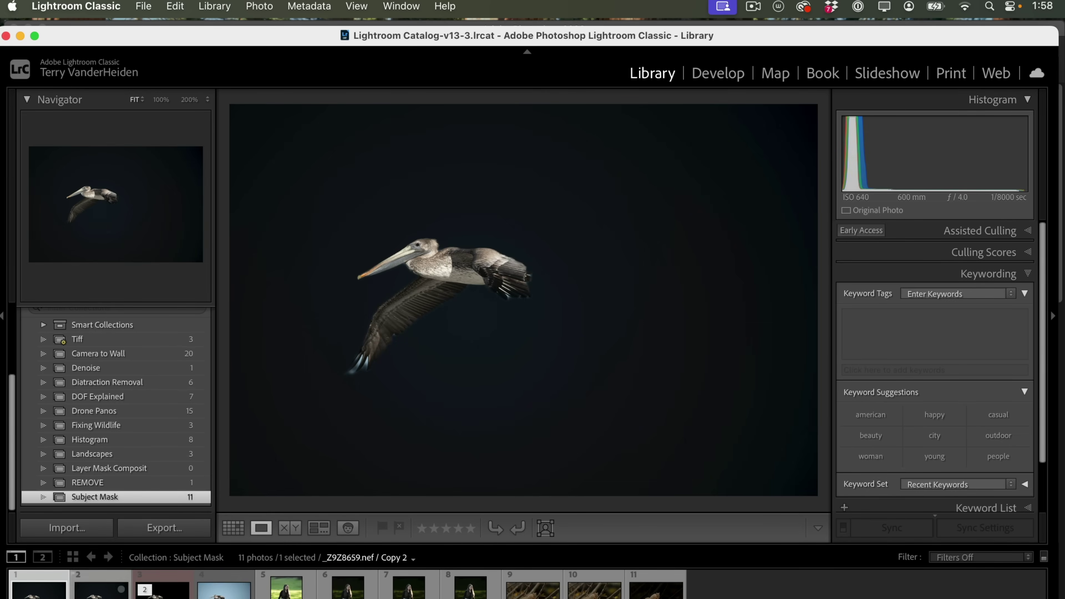
{"action": "left_click", "coordinate": [163, 587], "text": "super"}
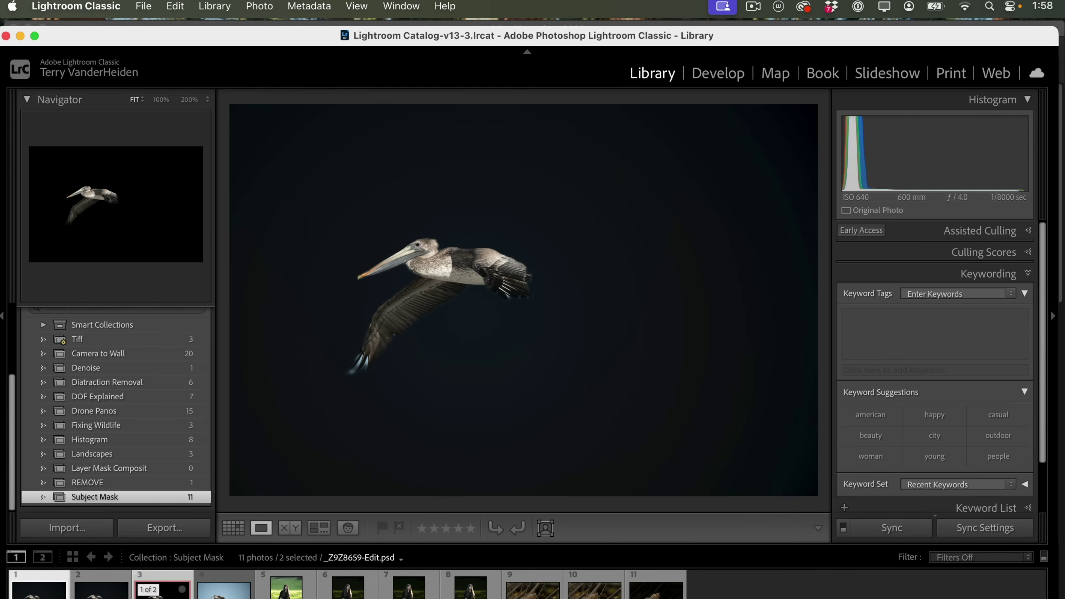
{"action": "key", "text": "c"}
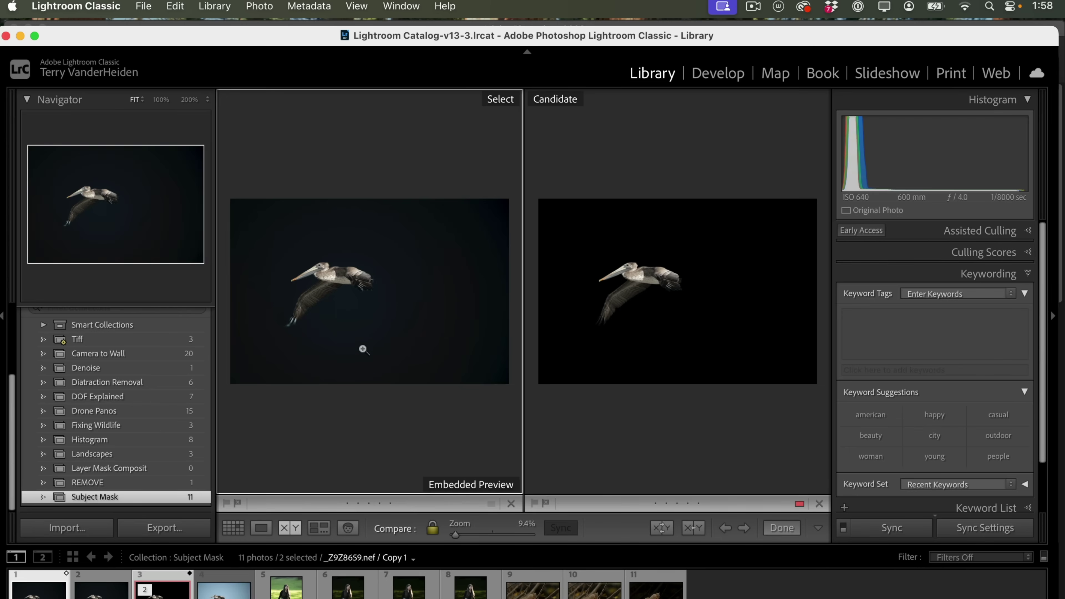
Step: Zoom both versions to 100%, make Copy 2 the compared photo, and pan to the wing tip
{"action": "left_click", "coordinate": [361, 284]}
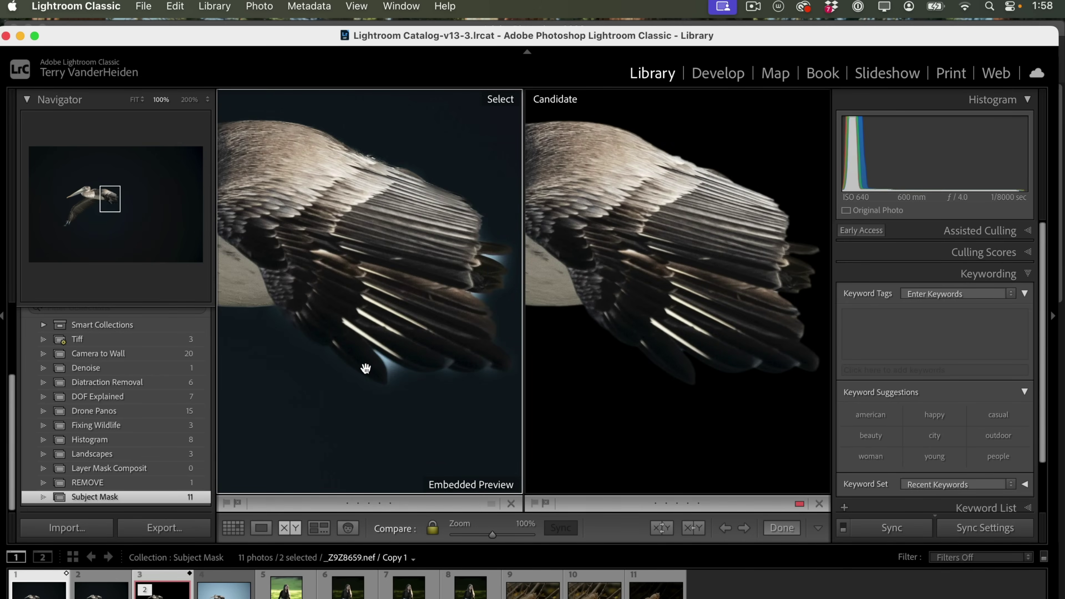
{"action": "left_click", "coordinate": [112, 594]}
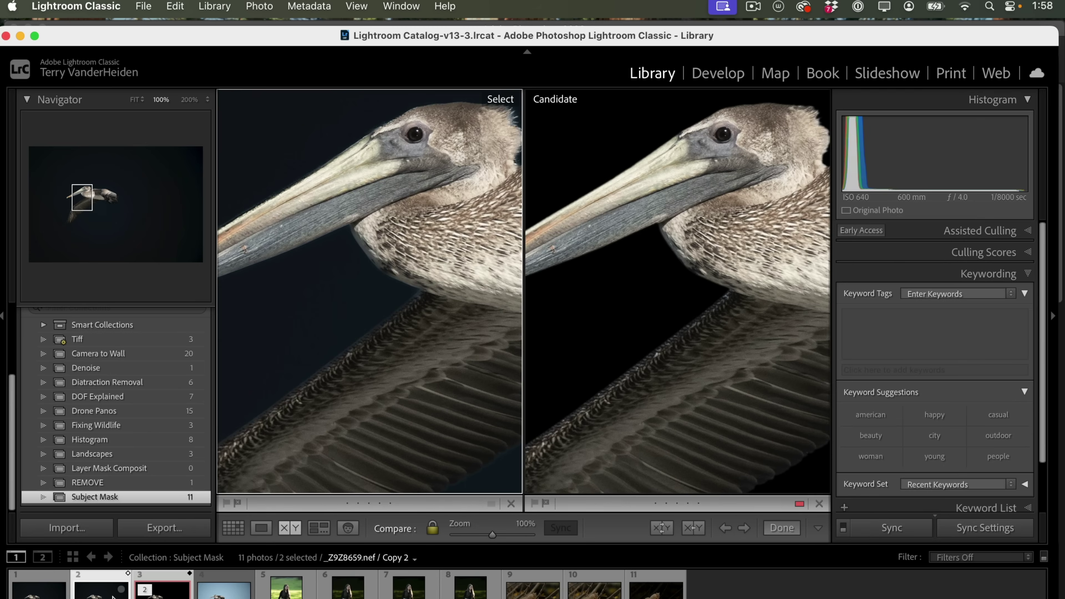
{"action": "left_click_drag", "start_coordinate": [442, 373], "coordinate": [370, 279]}
{"action": "left_click_drag", "start_coordinate": [439, 237], "coordinate": [268, 305]}
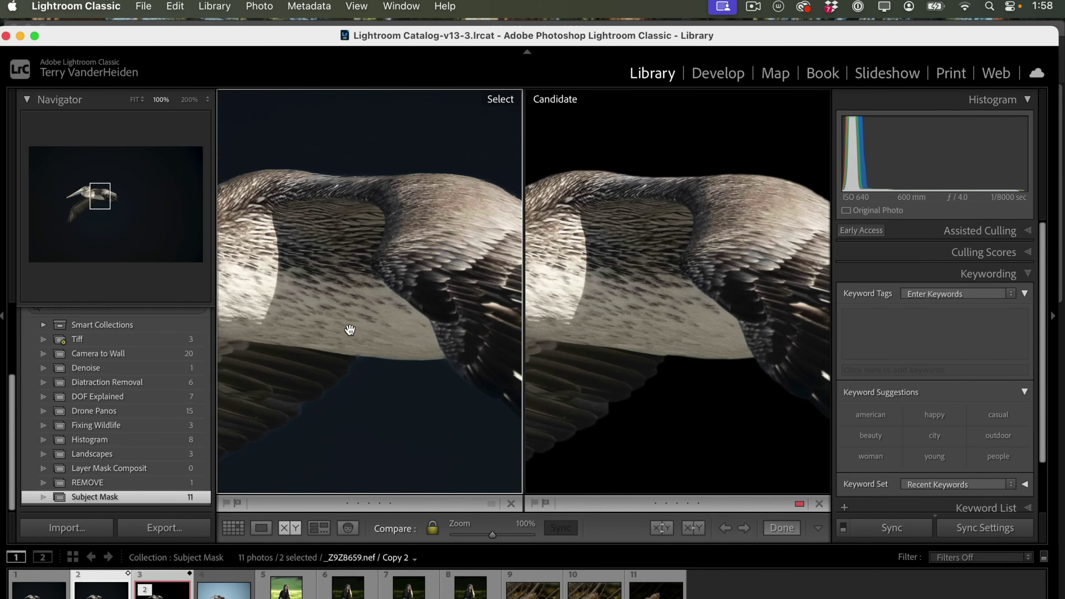
{"action": "left_click_drag", "start_coordinate": [349, 329], "coordinate": [236, 256]}
{"action": "left_click_drag", "start_coordinate": [463, 294], "coordinate": [349, 328]}
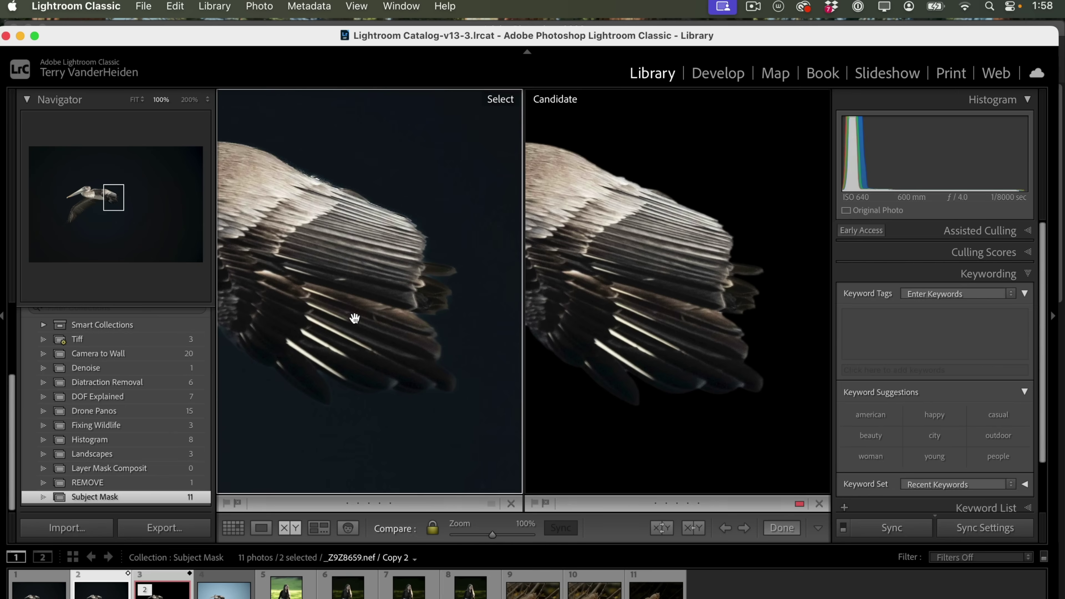
Step: Inspect the wing feathers and body at 200%, then return to the Grid view
{"action": "left_click", "coordinate": [189, 100]}
{"action": "left_click_drag", "start_coordinate": [399, 317], "coordinate": [351, 304]}
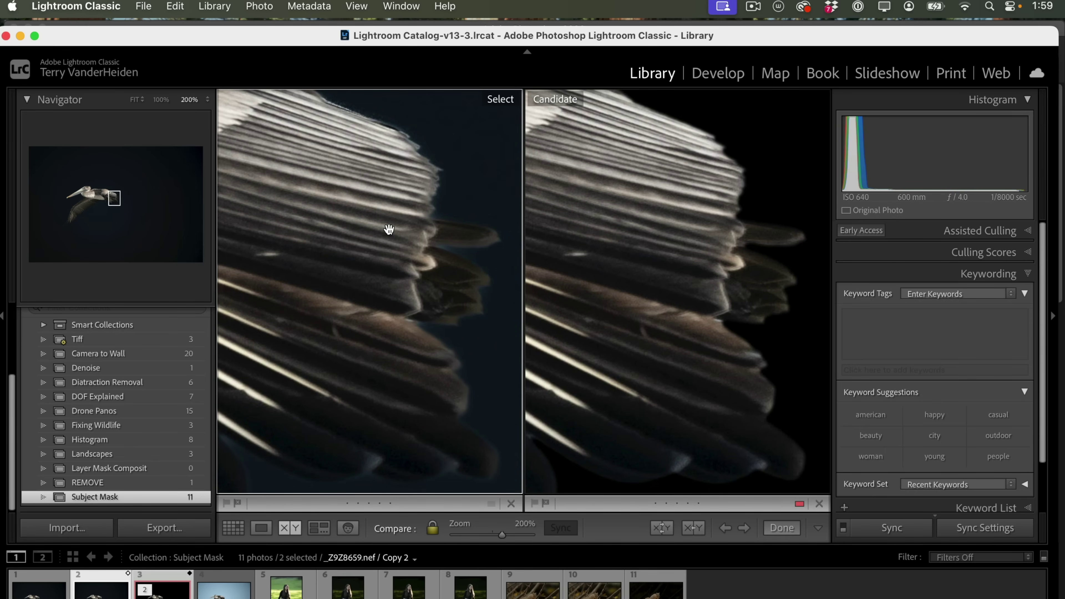
{"action": "left_click_drag", "start_coordinate": [345, 159], "coordinate": [421, 290]}
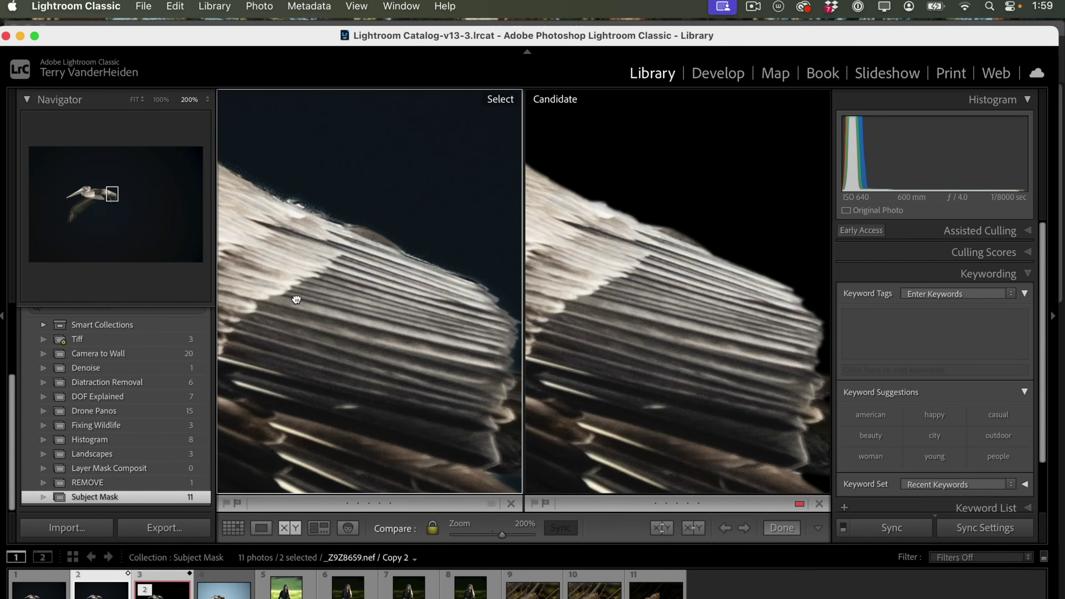
{"action": "left_click_drag", "start_coordinate": [292, 299], "coordinate": [491, 396]}
{"action": "left_click_drag", "start_coordinate": [335, 332], "coordinate": [424, 301]}
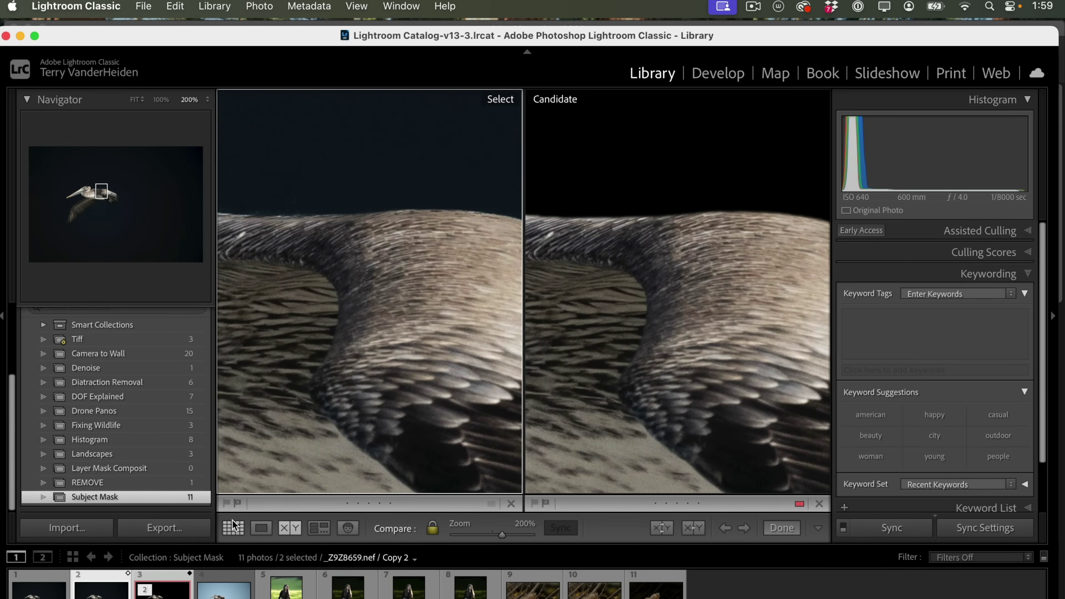
{"action": "left_click", "coordinate": [233, 528]}
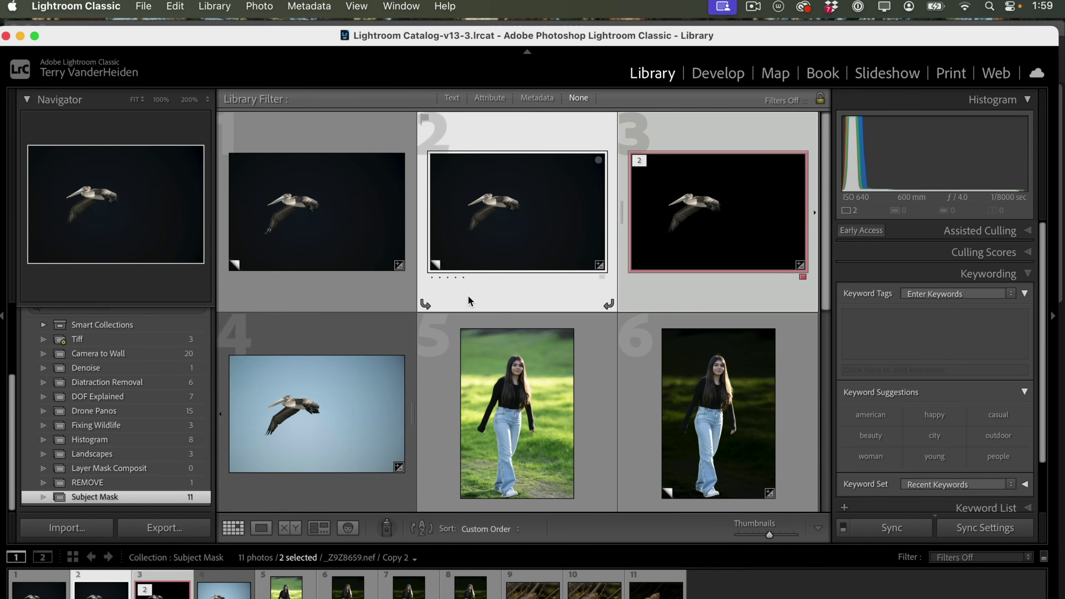